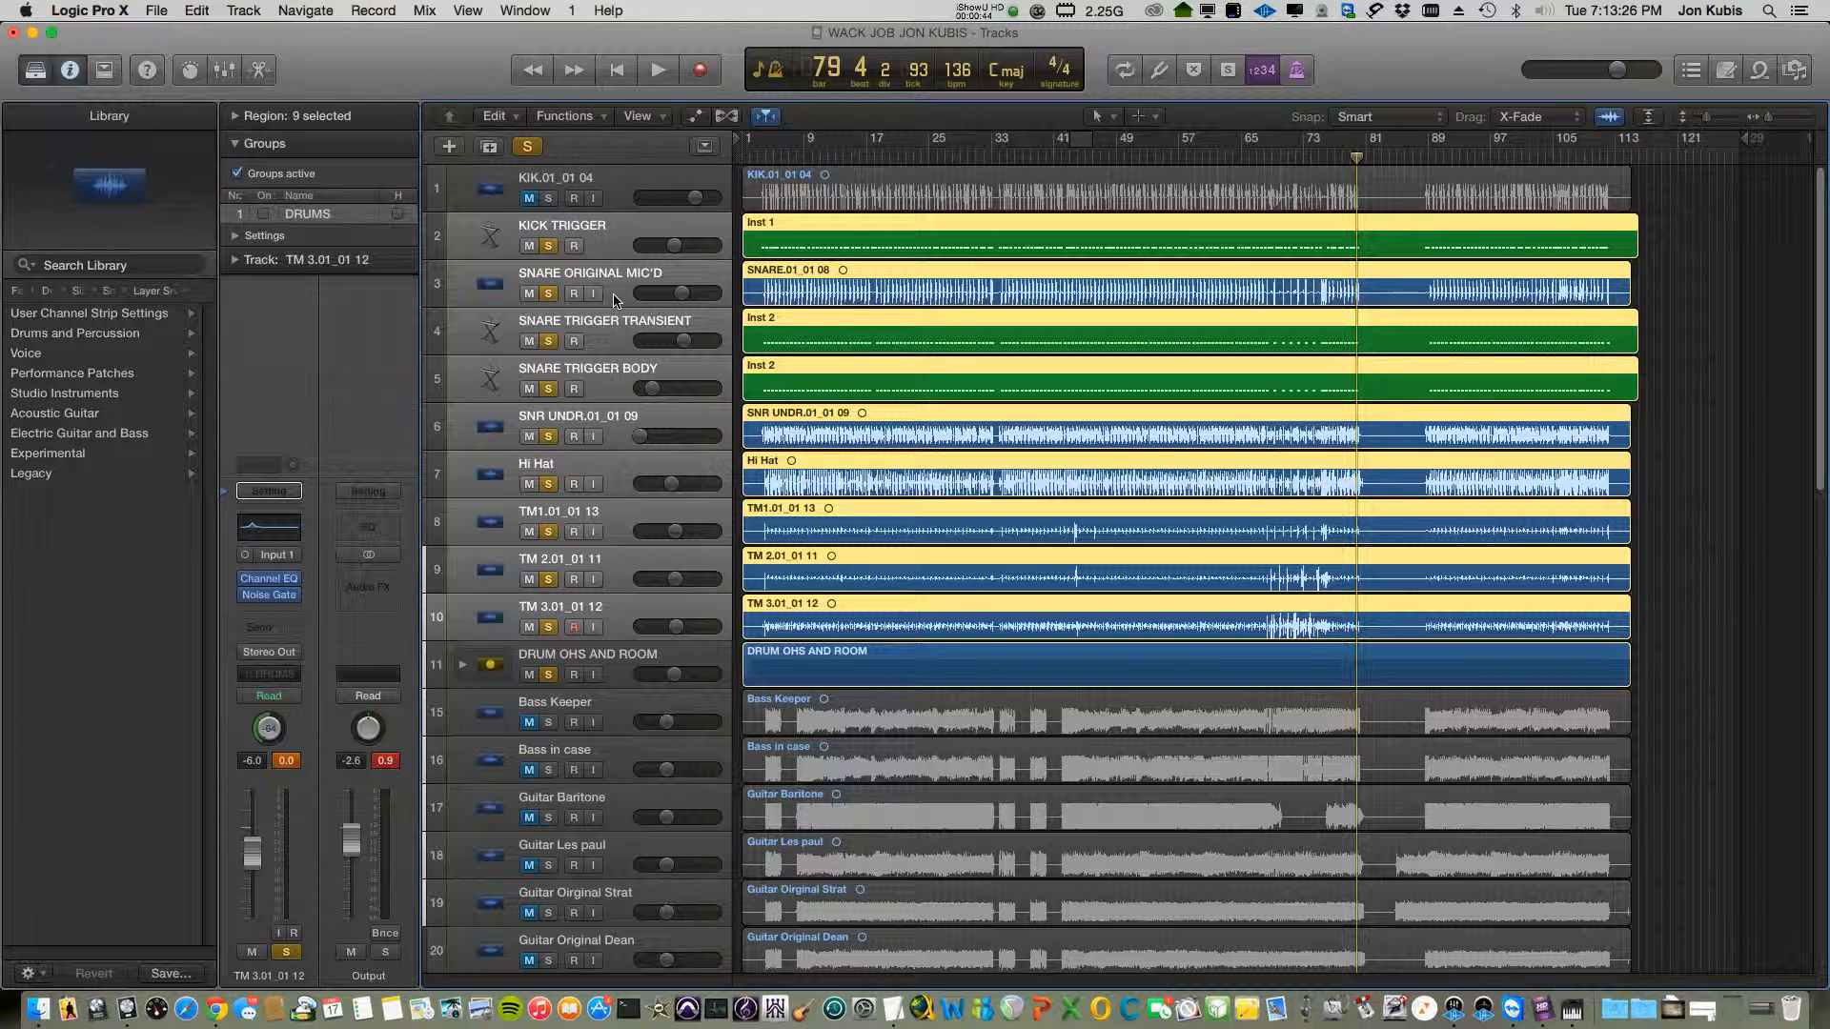
- Solo the Bass Keeper track along with the drums and raise its volume slightly while playing from bar 9
click(550, 722)
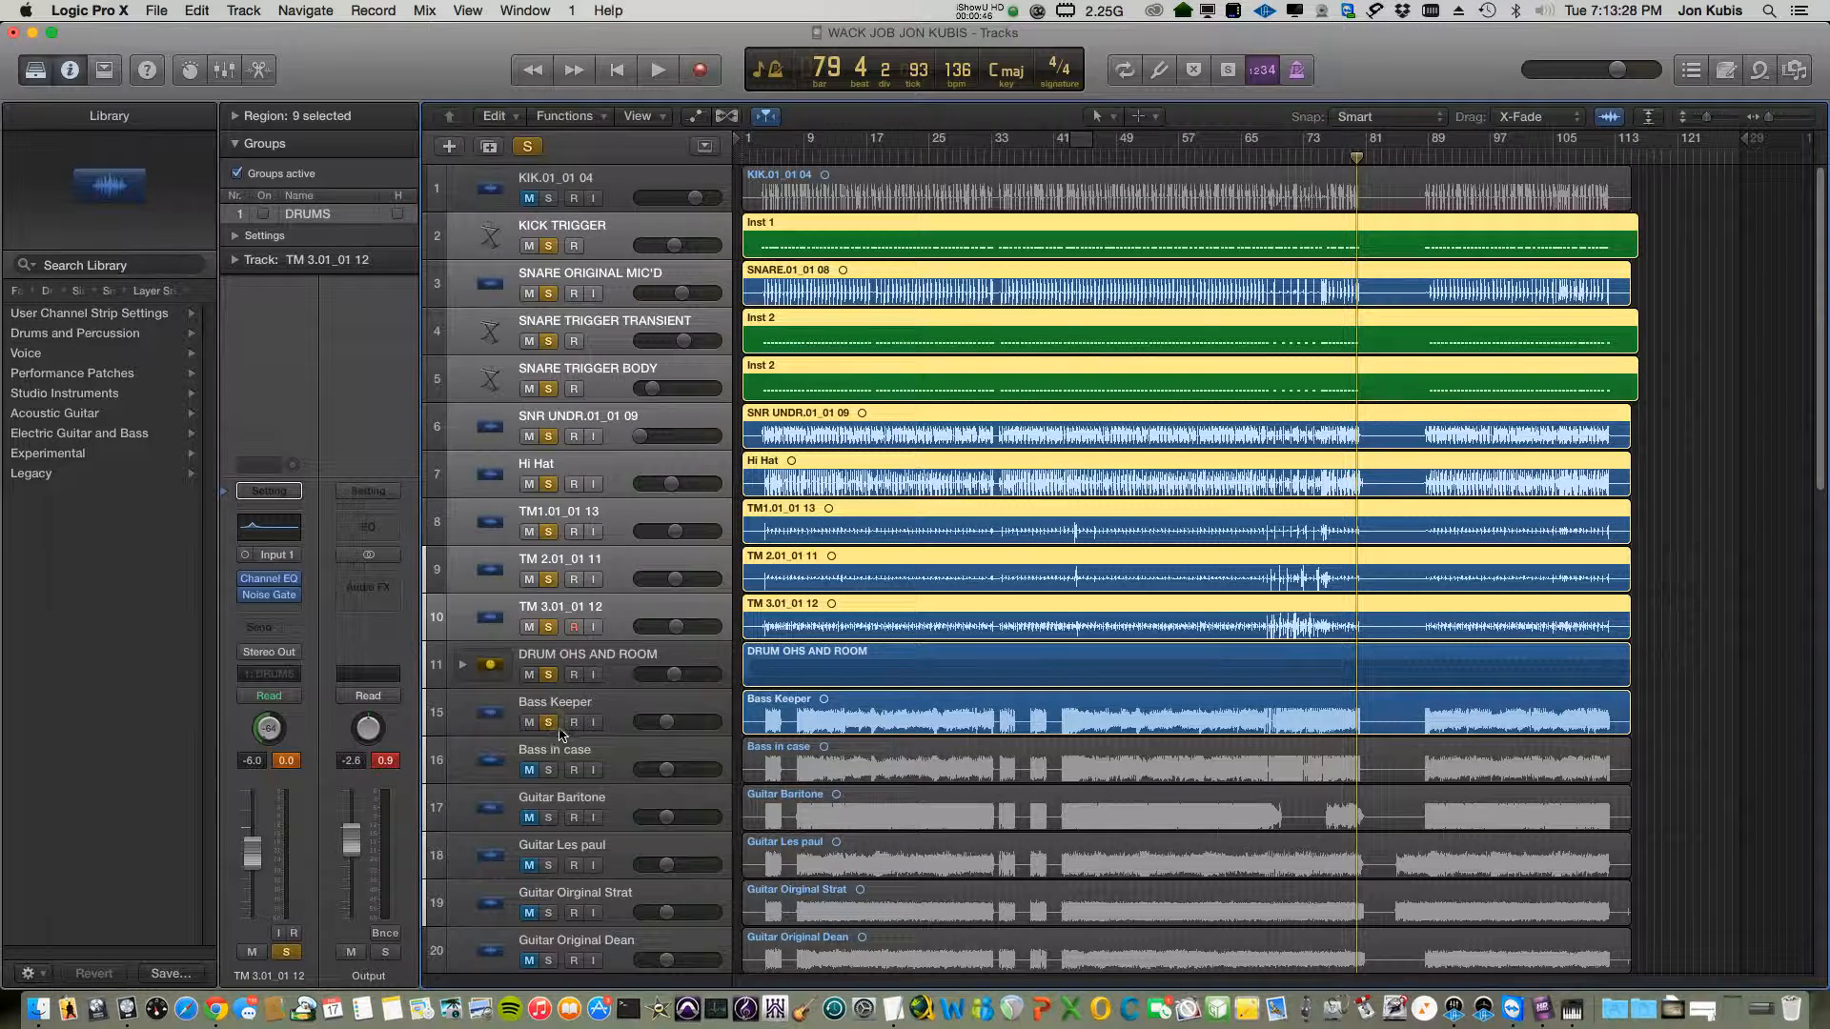
double_click(804, 158)
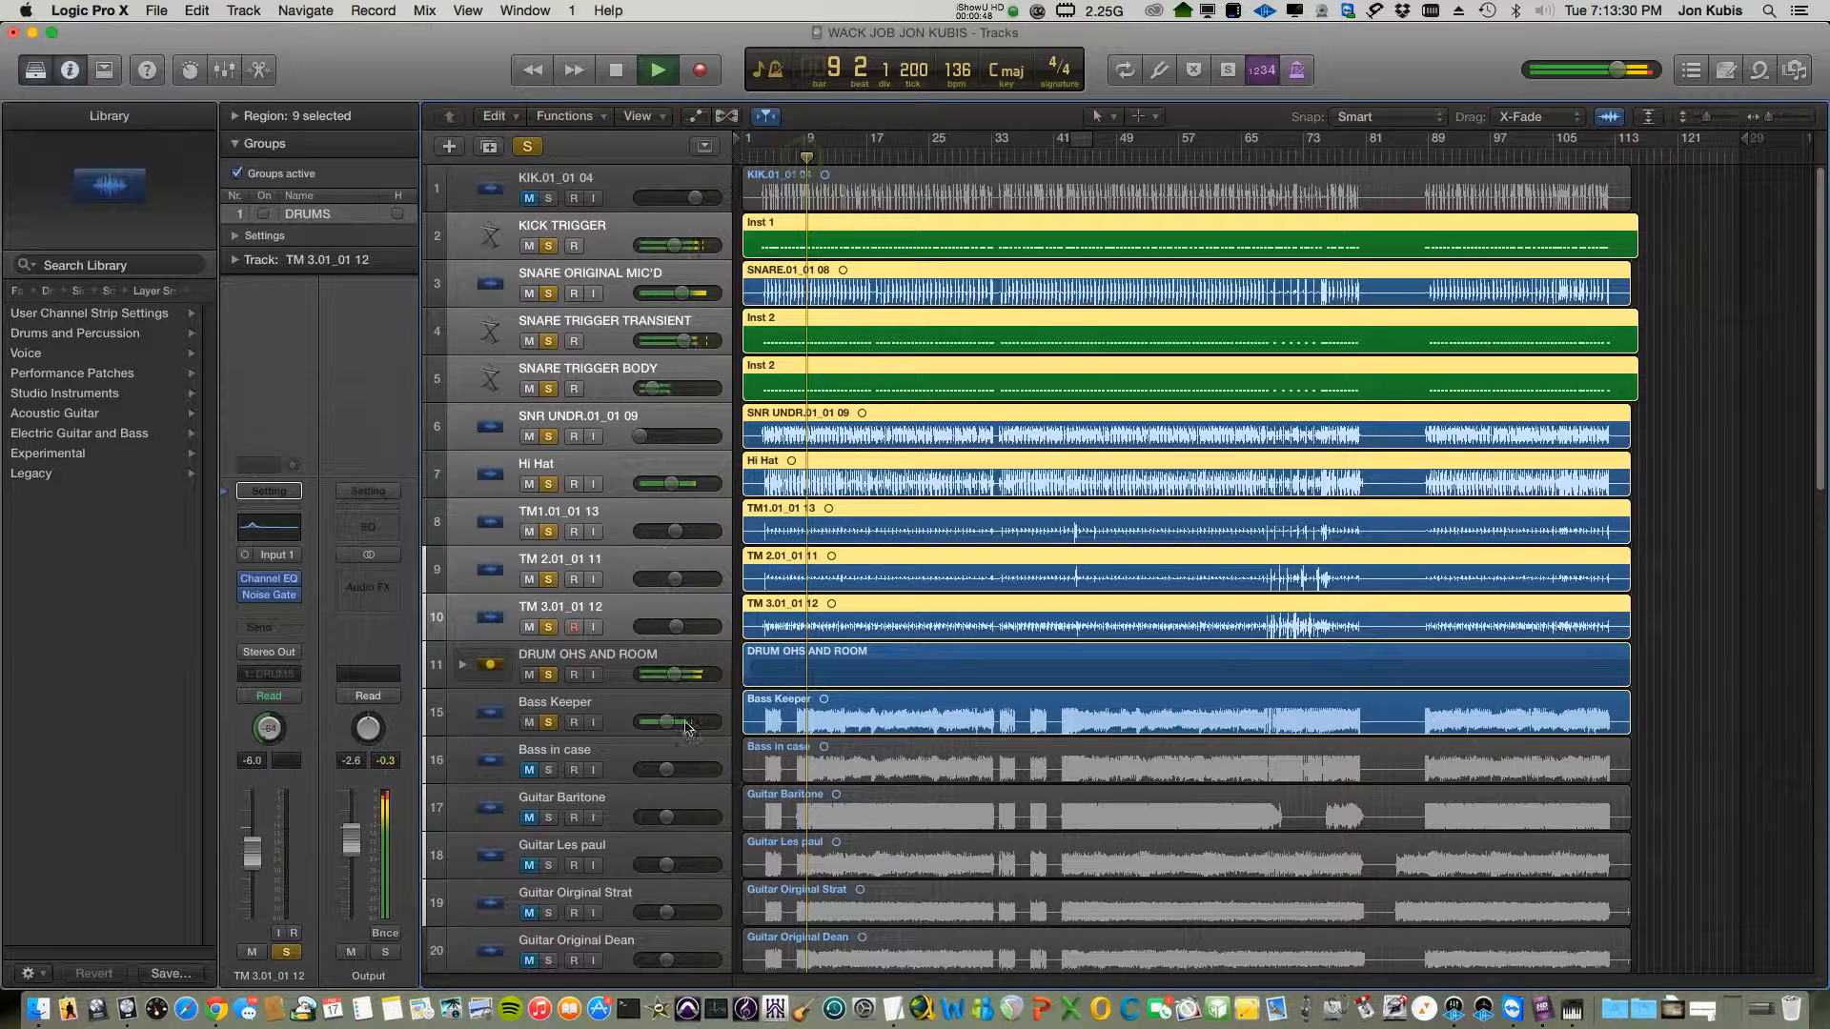
drag(671, 730, 683, 729)
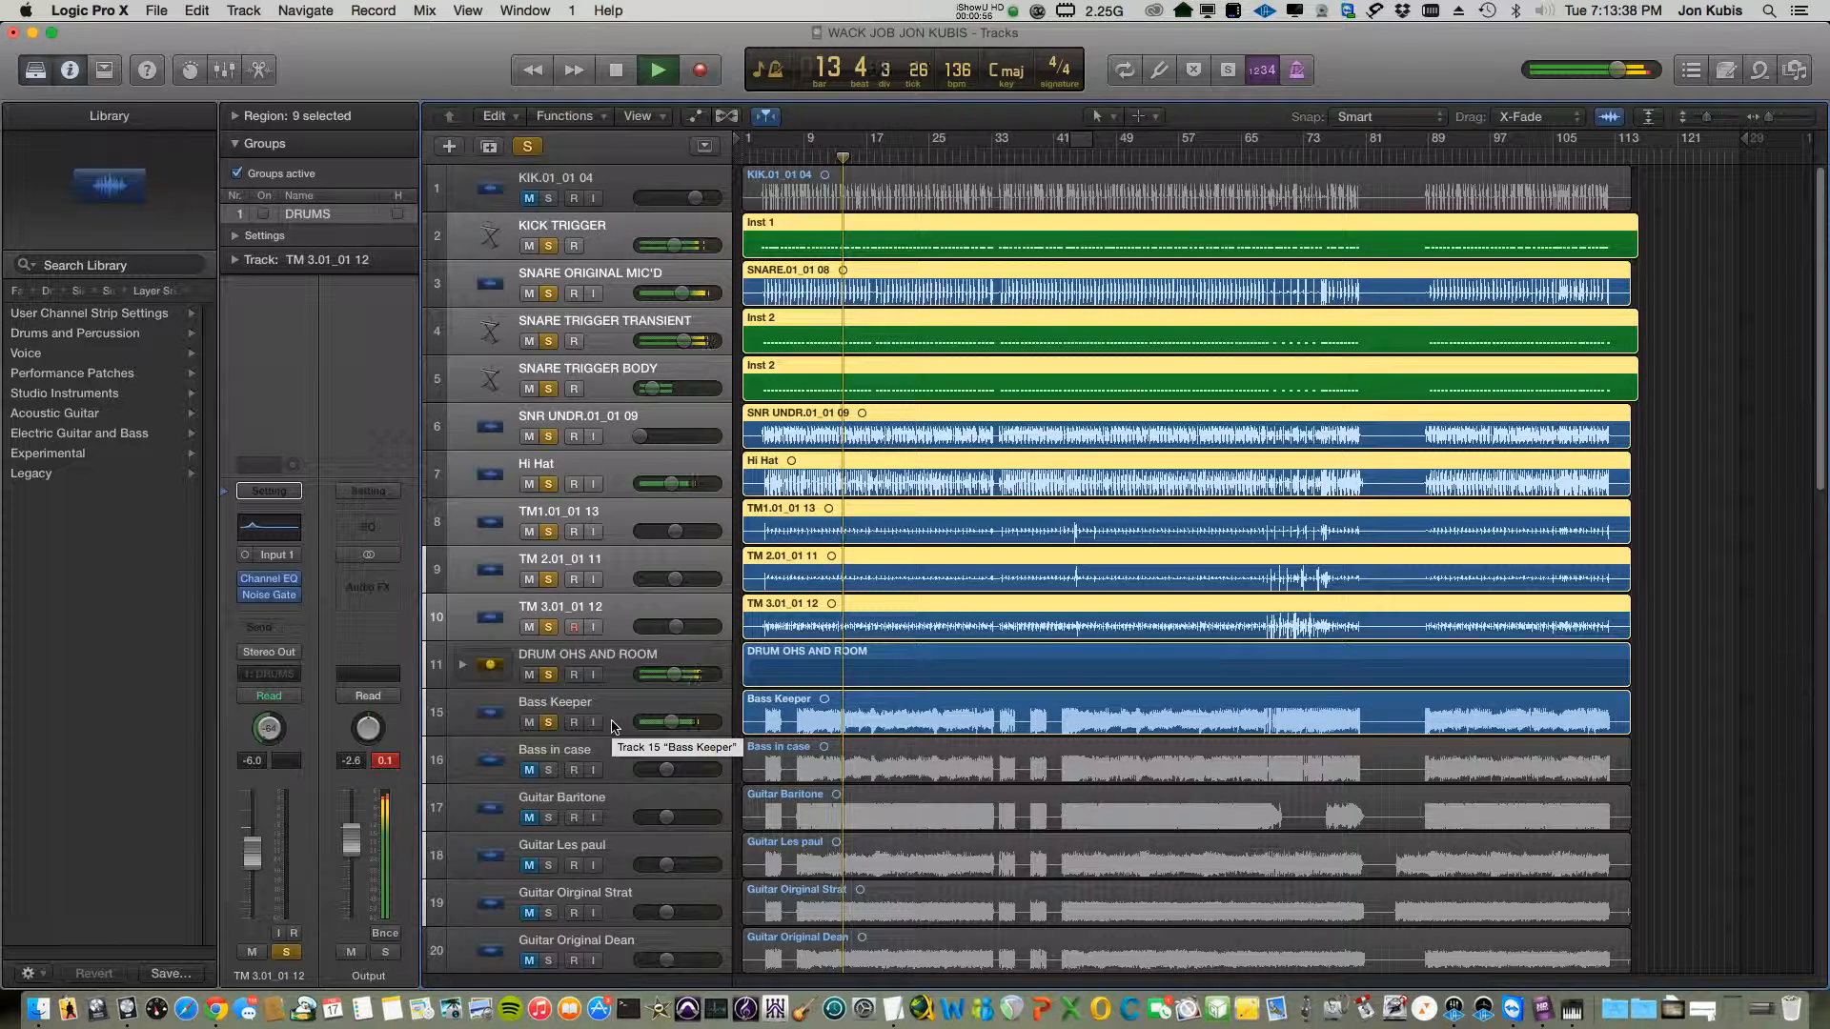
key(space)
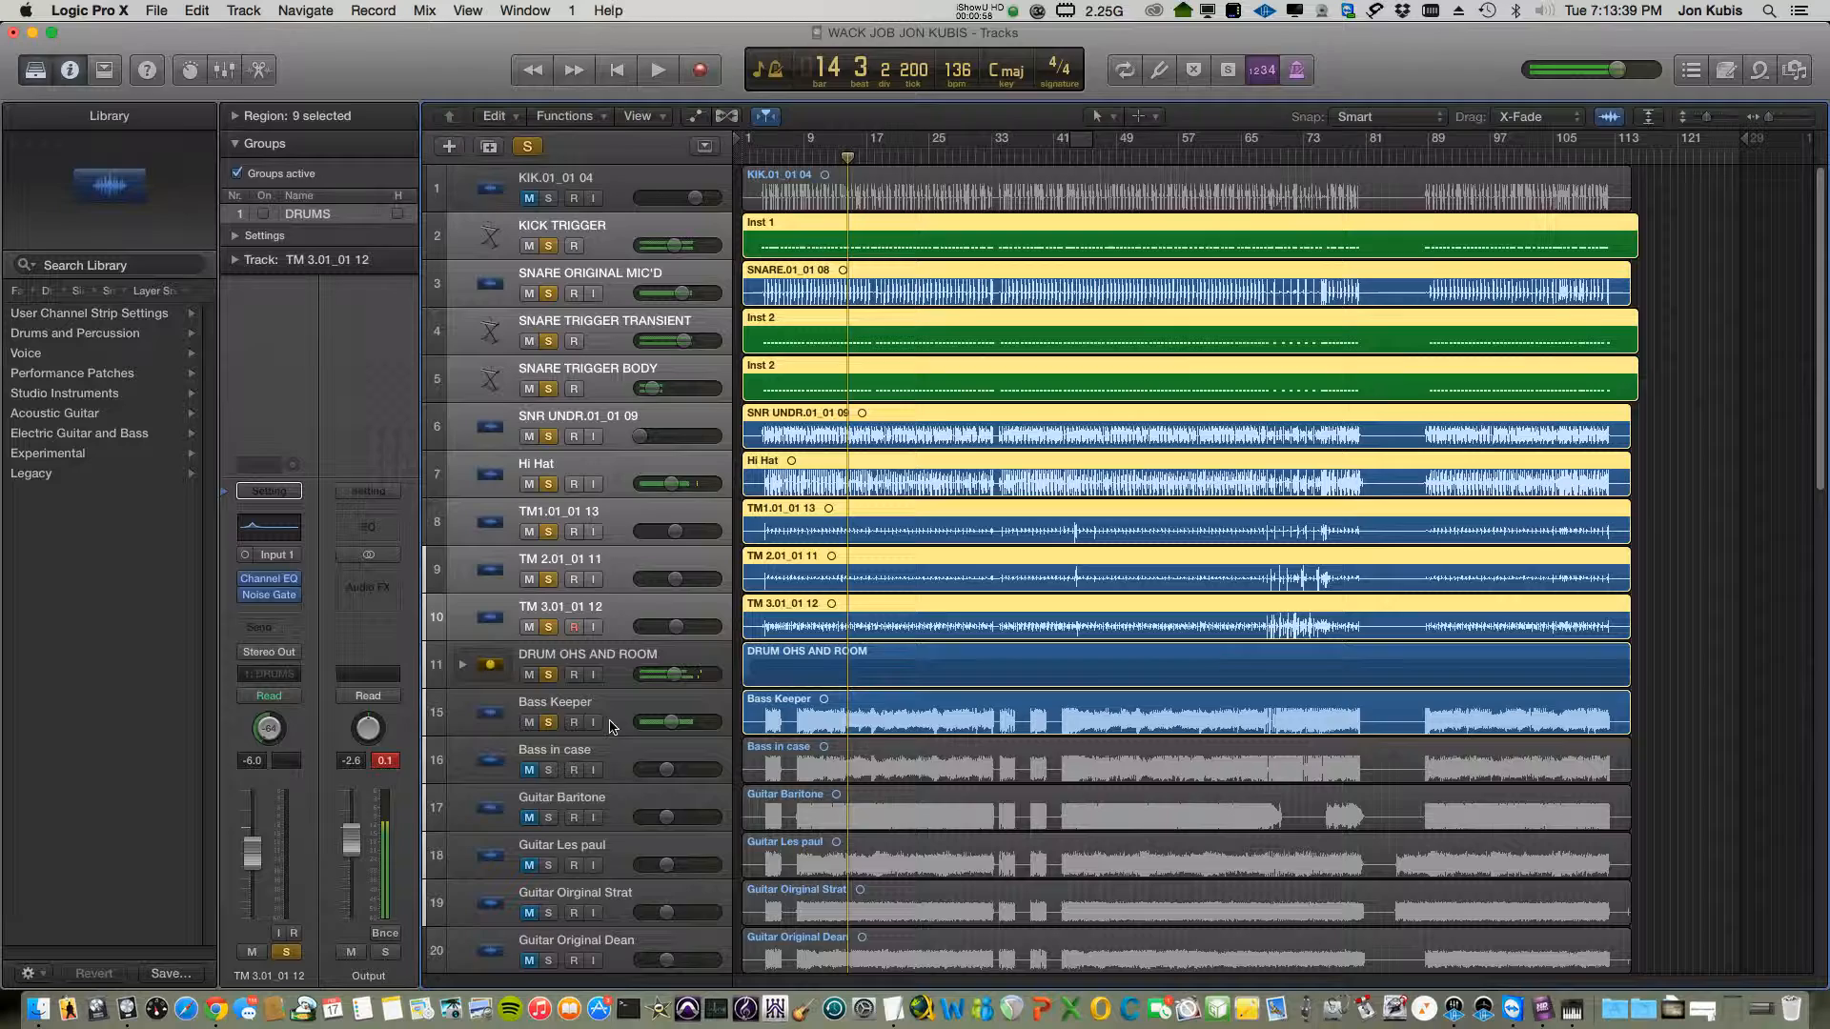
- Take the drums out of solo so only the Bass Keeper track plays, and raise its volume to -7.2 dB
click(550, 722)
click(552, 725)
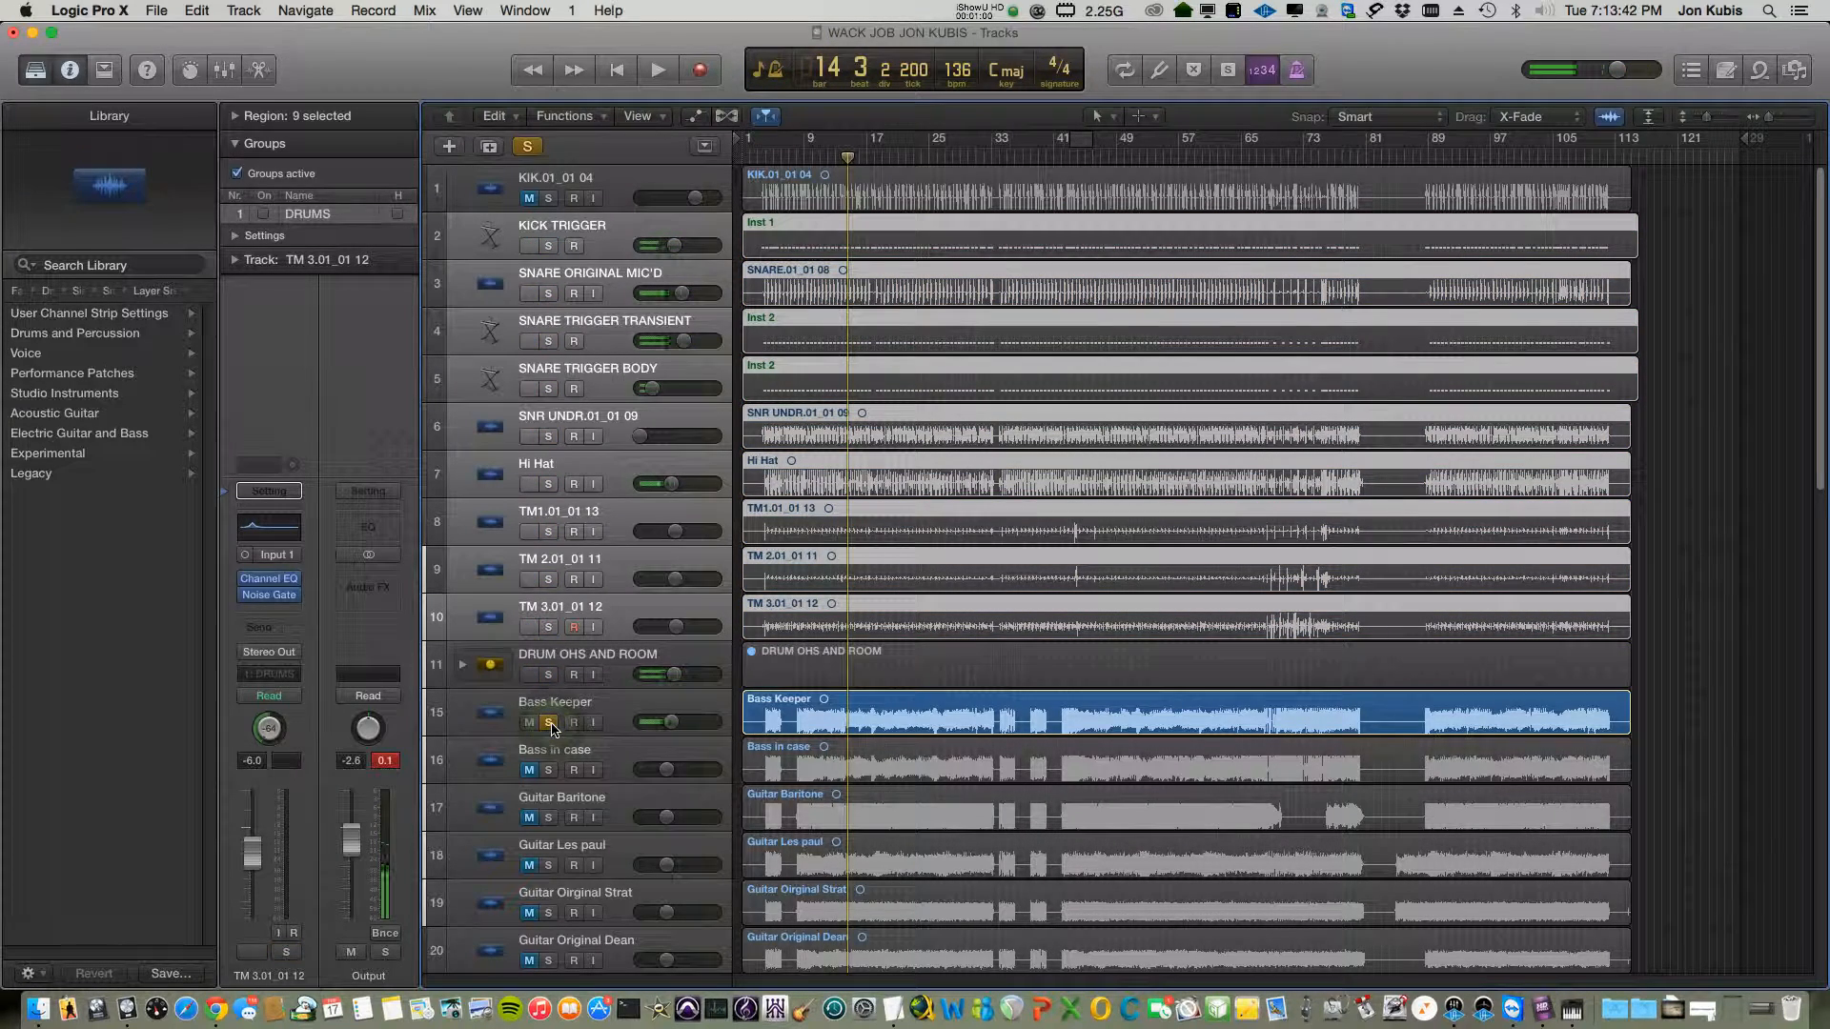
key(space)
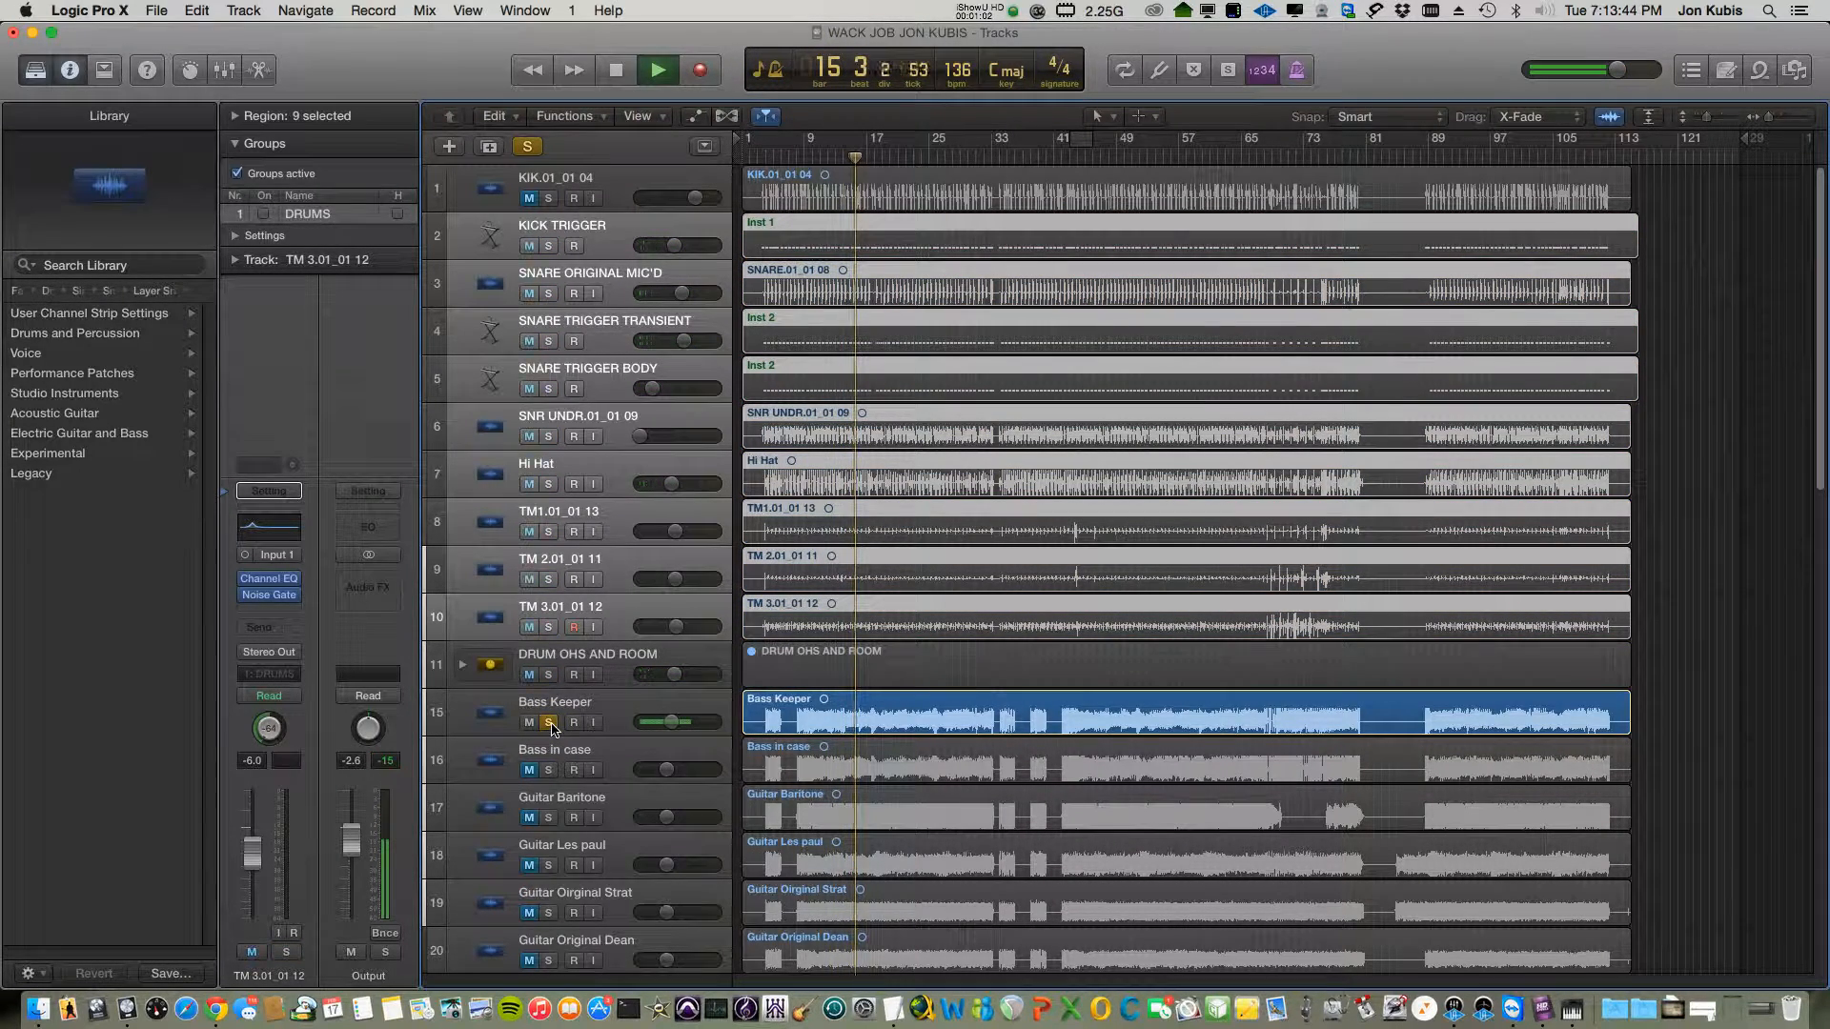
drag(672, 723, 677, 724)
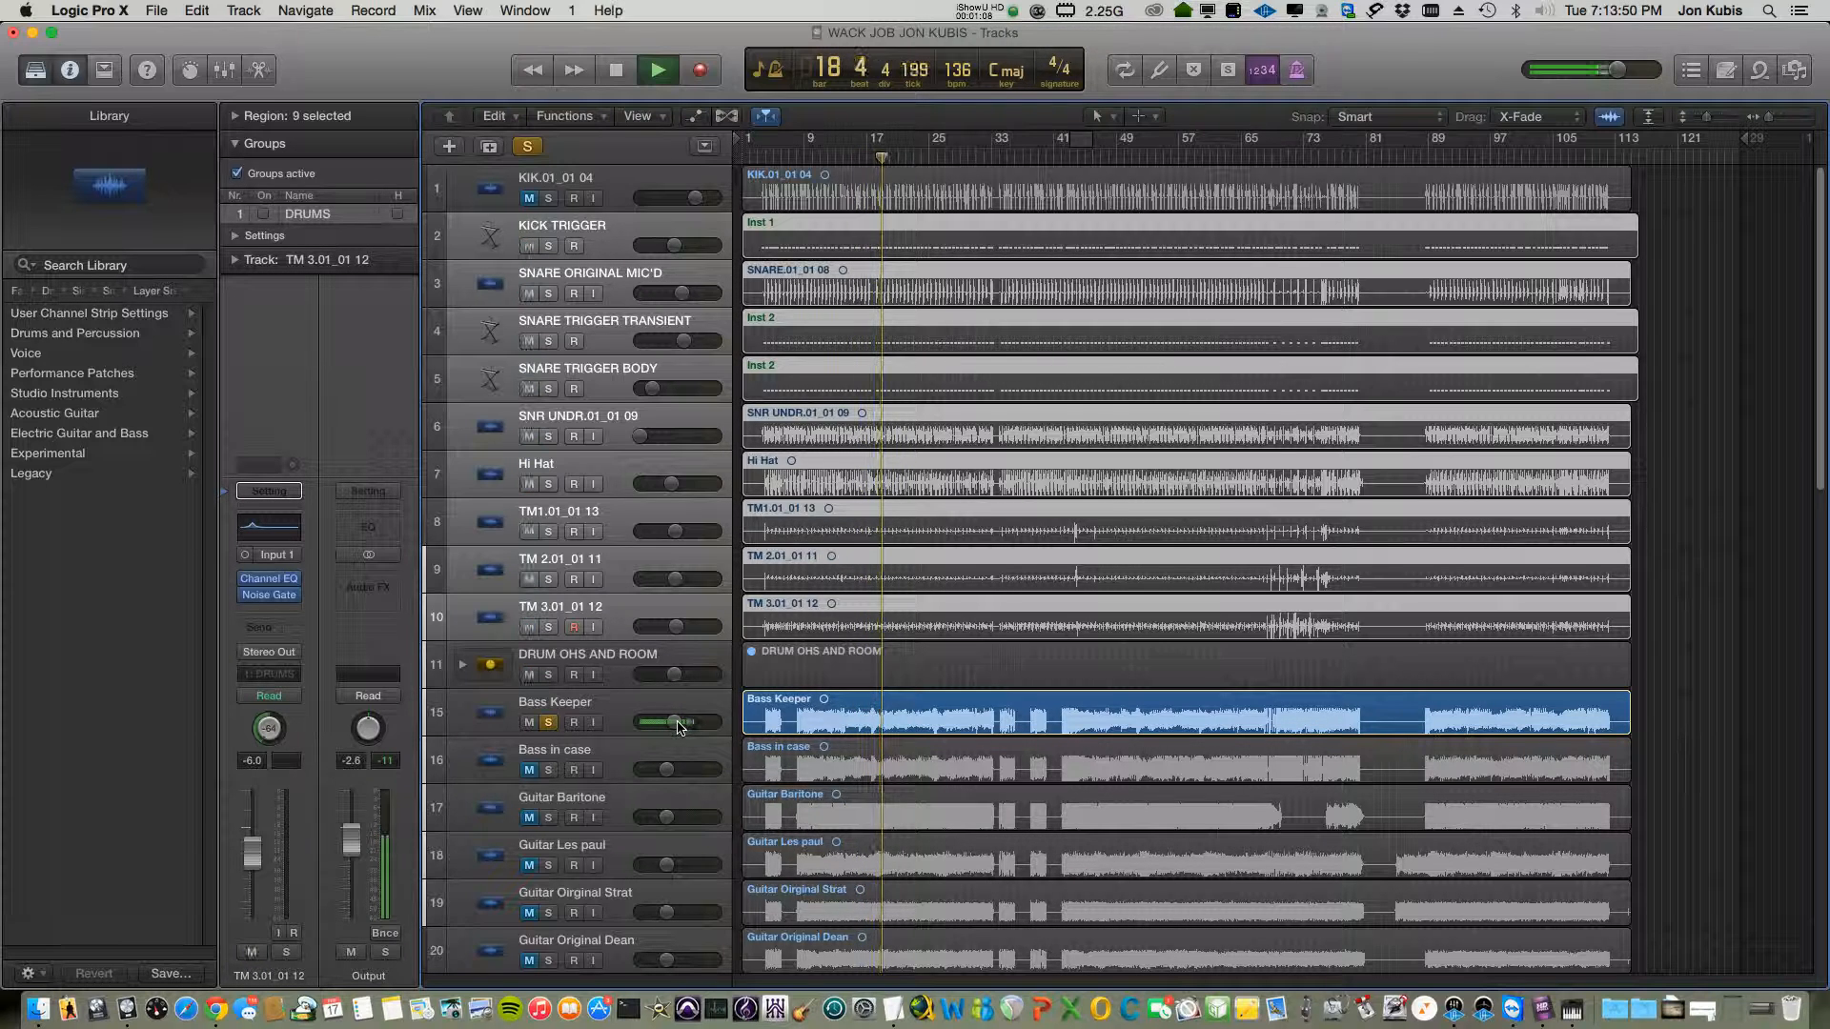
key(space)
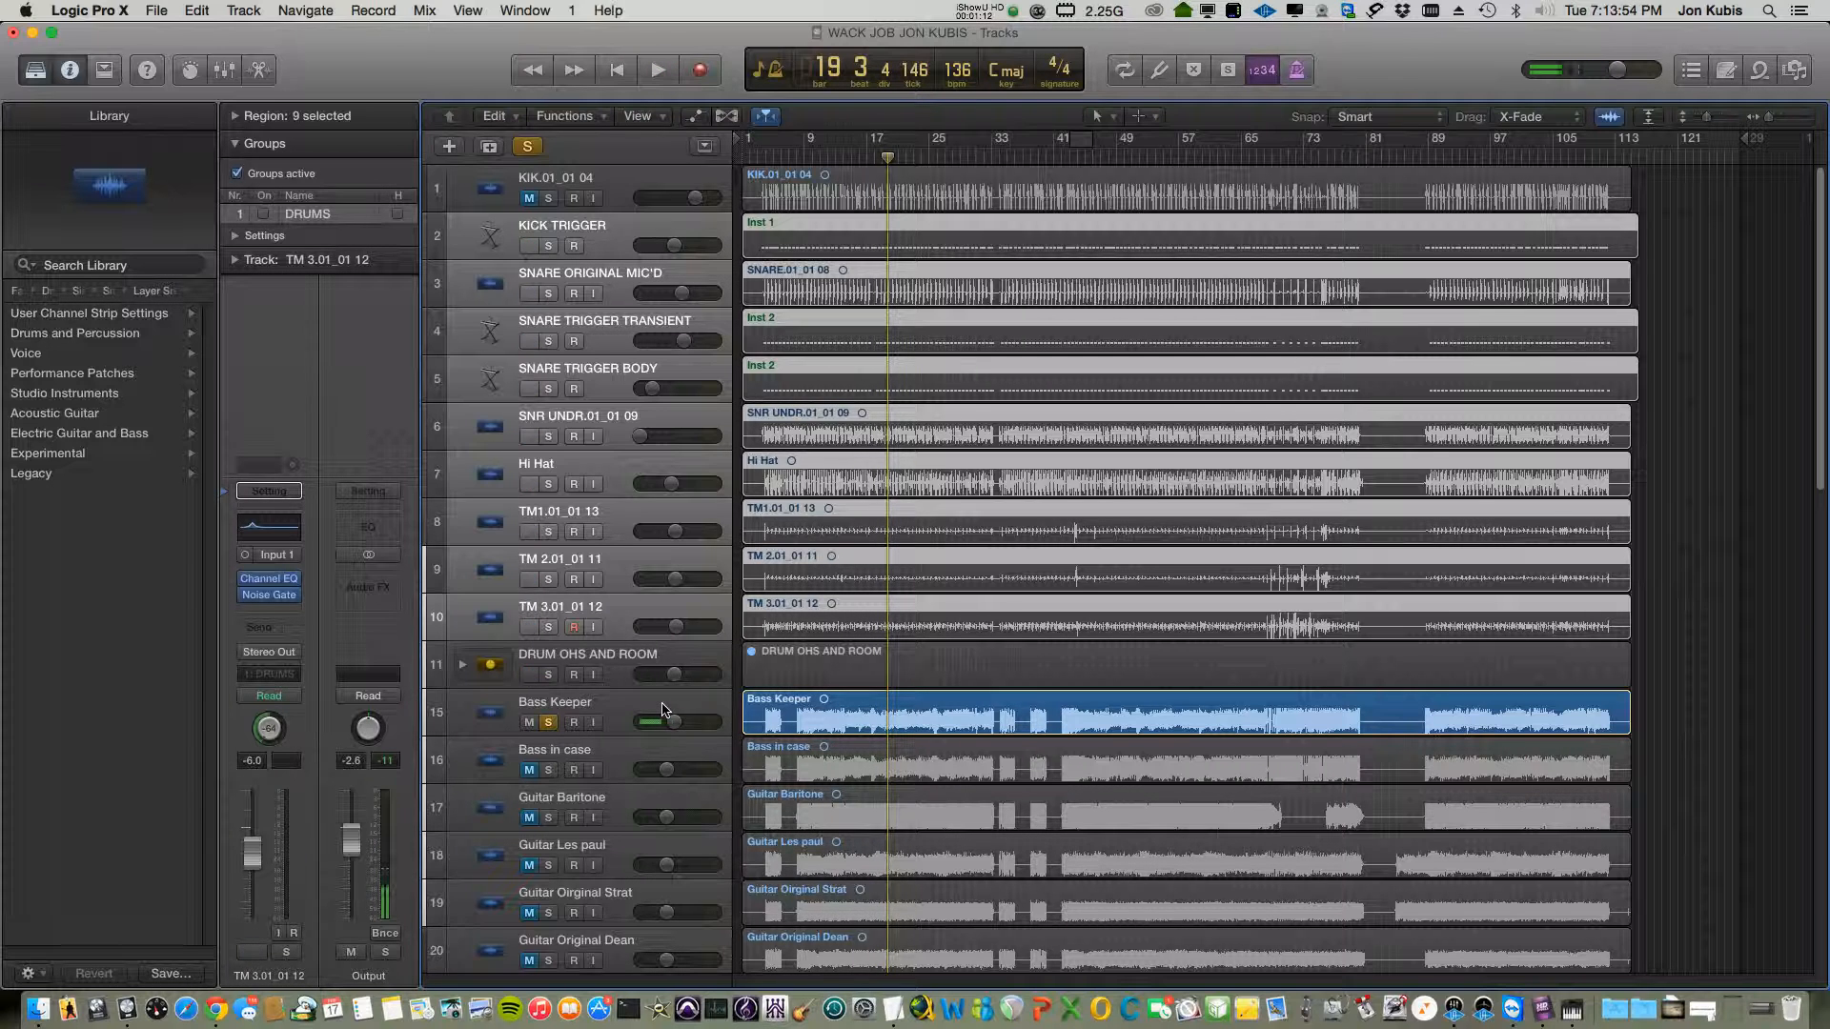
- Pull the Bass in case track's volume all the way down and set the Bass Keeper track's volume to -5.8 dB
click(556, 711)
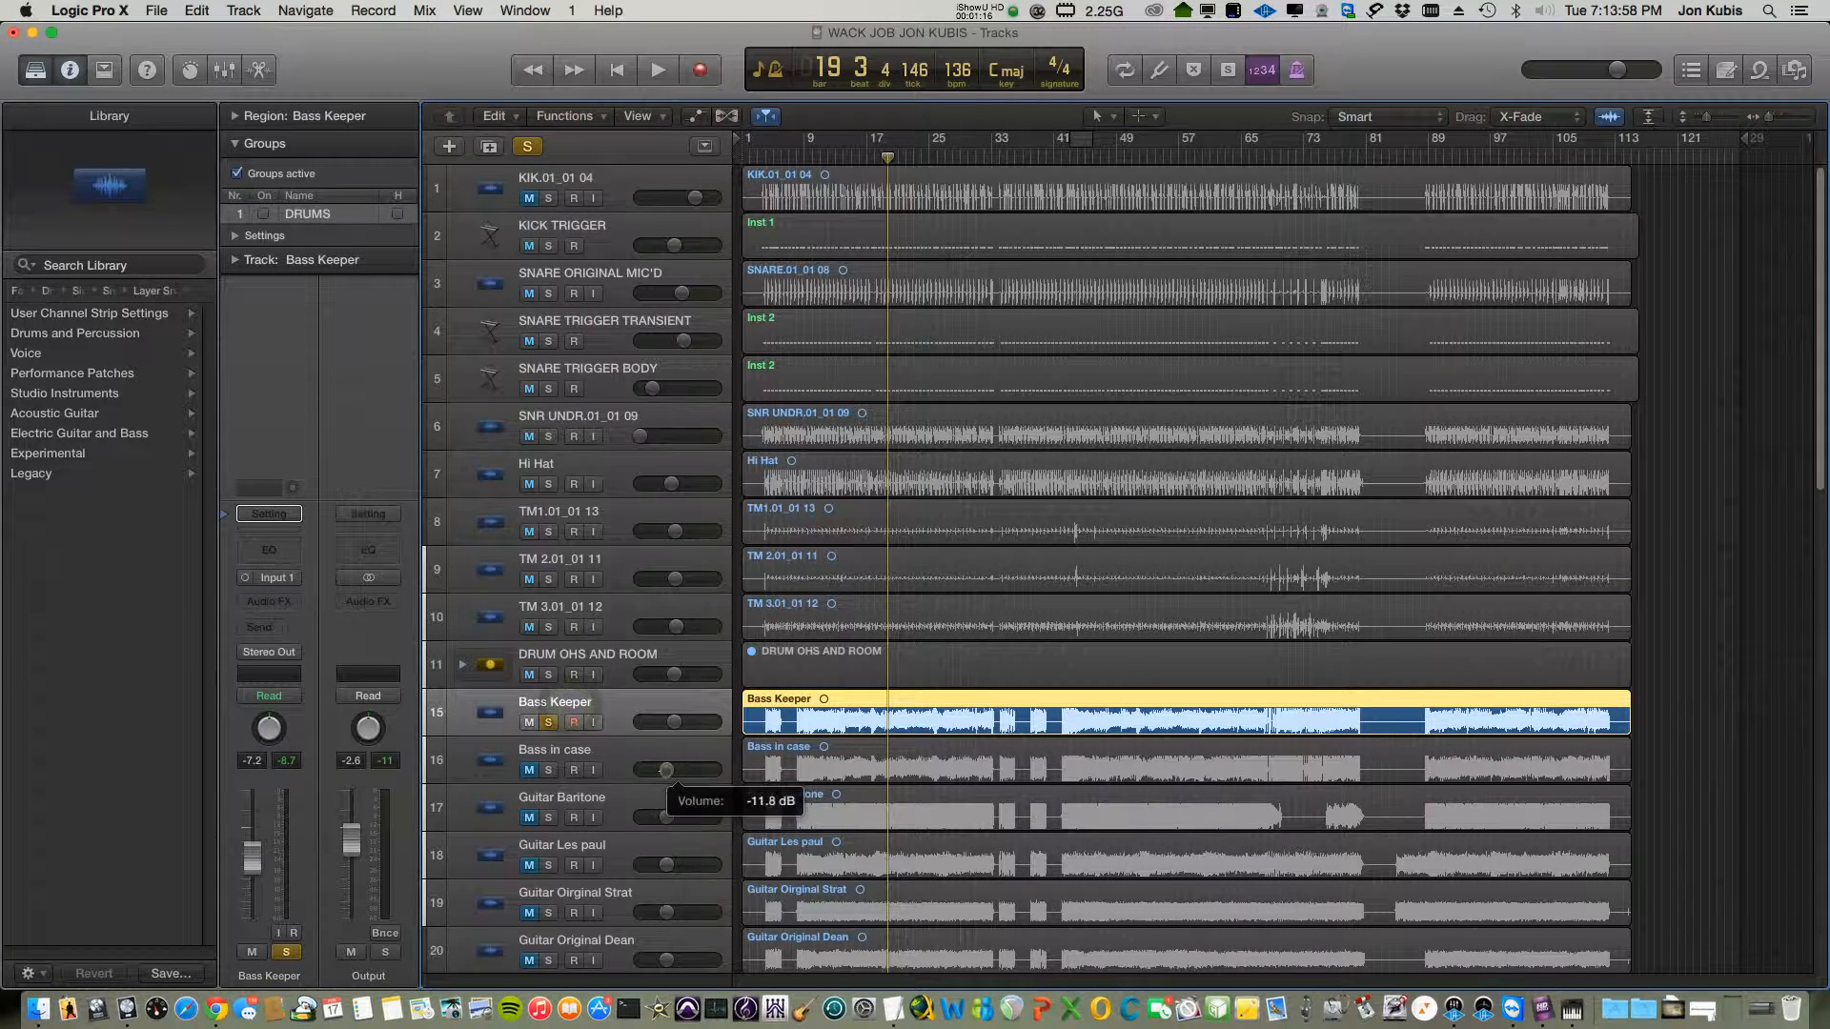
drag(665, 770, 640, 770)
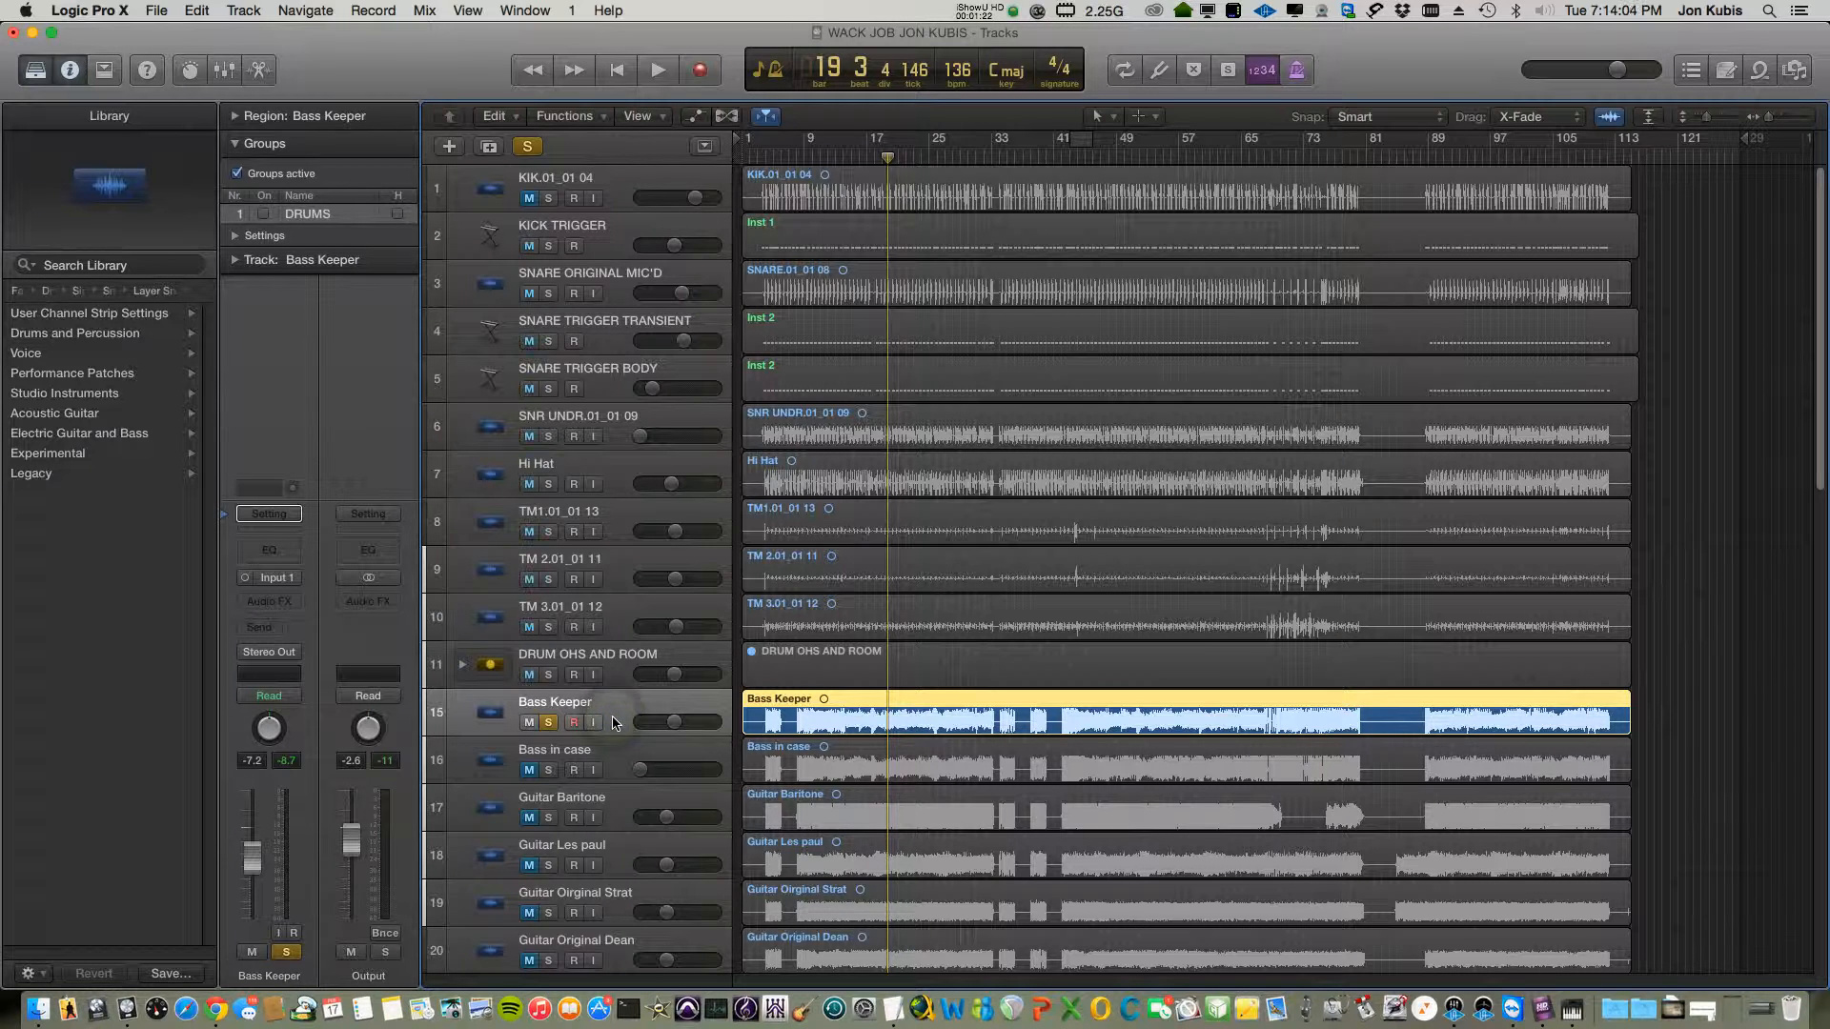
drag(673, 722, 679, 726)
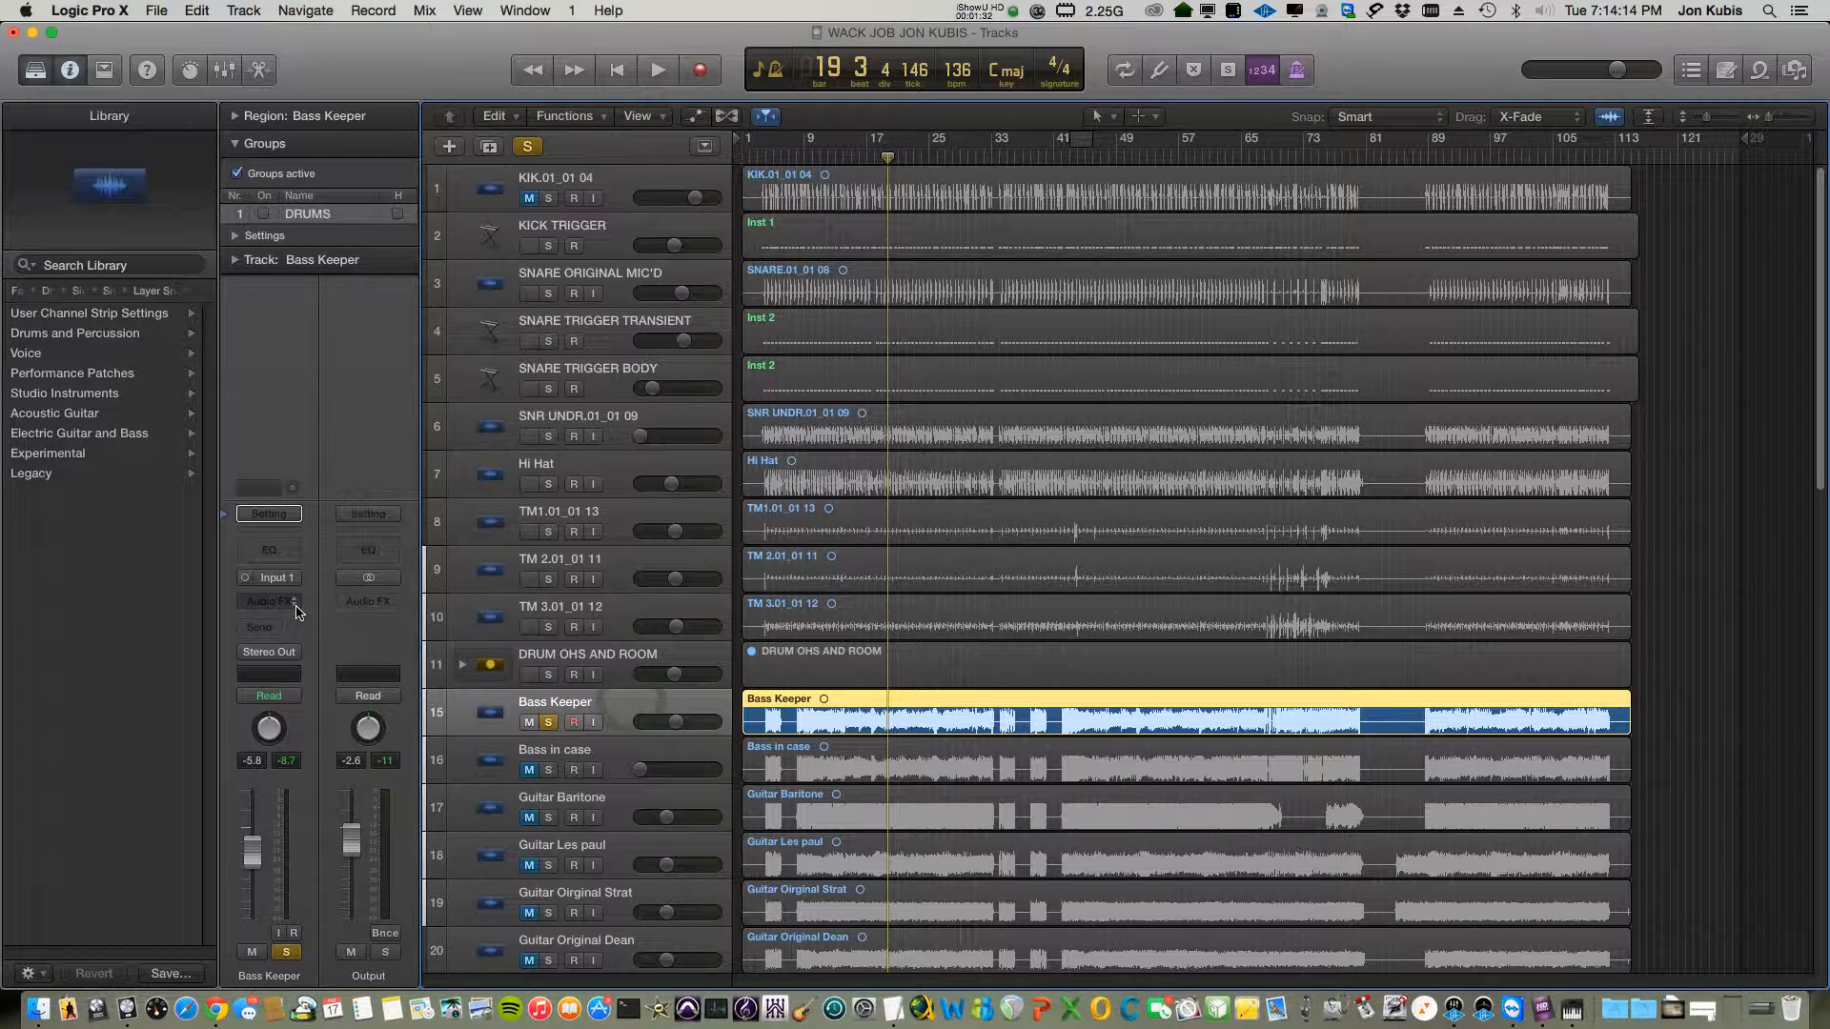
- Listen to the soloed Bass Keeper track from bar 44 to judge its unprocessed tone
key(shift+period)
key(shift+period)
key(shift+period)
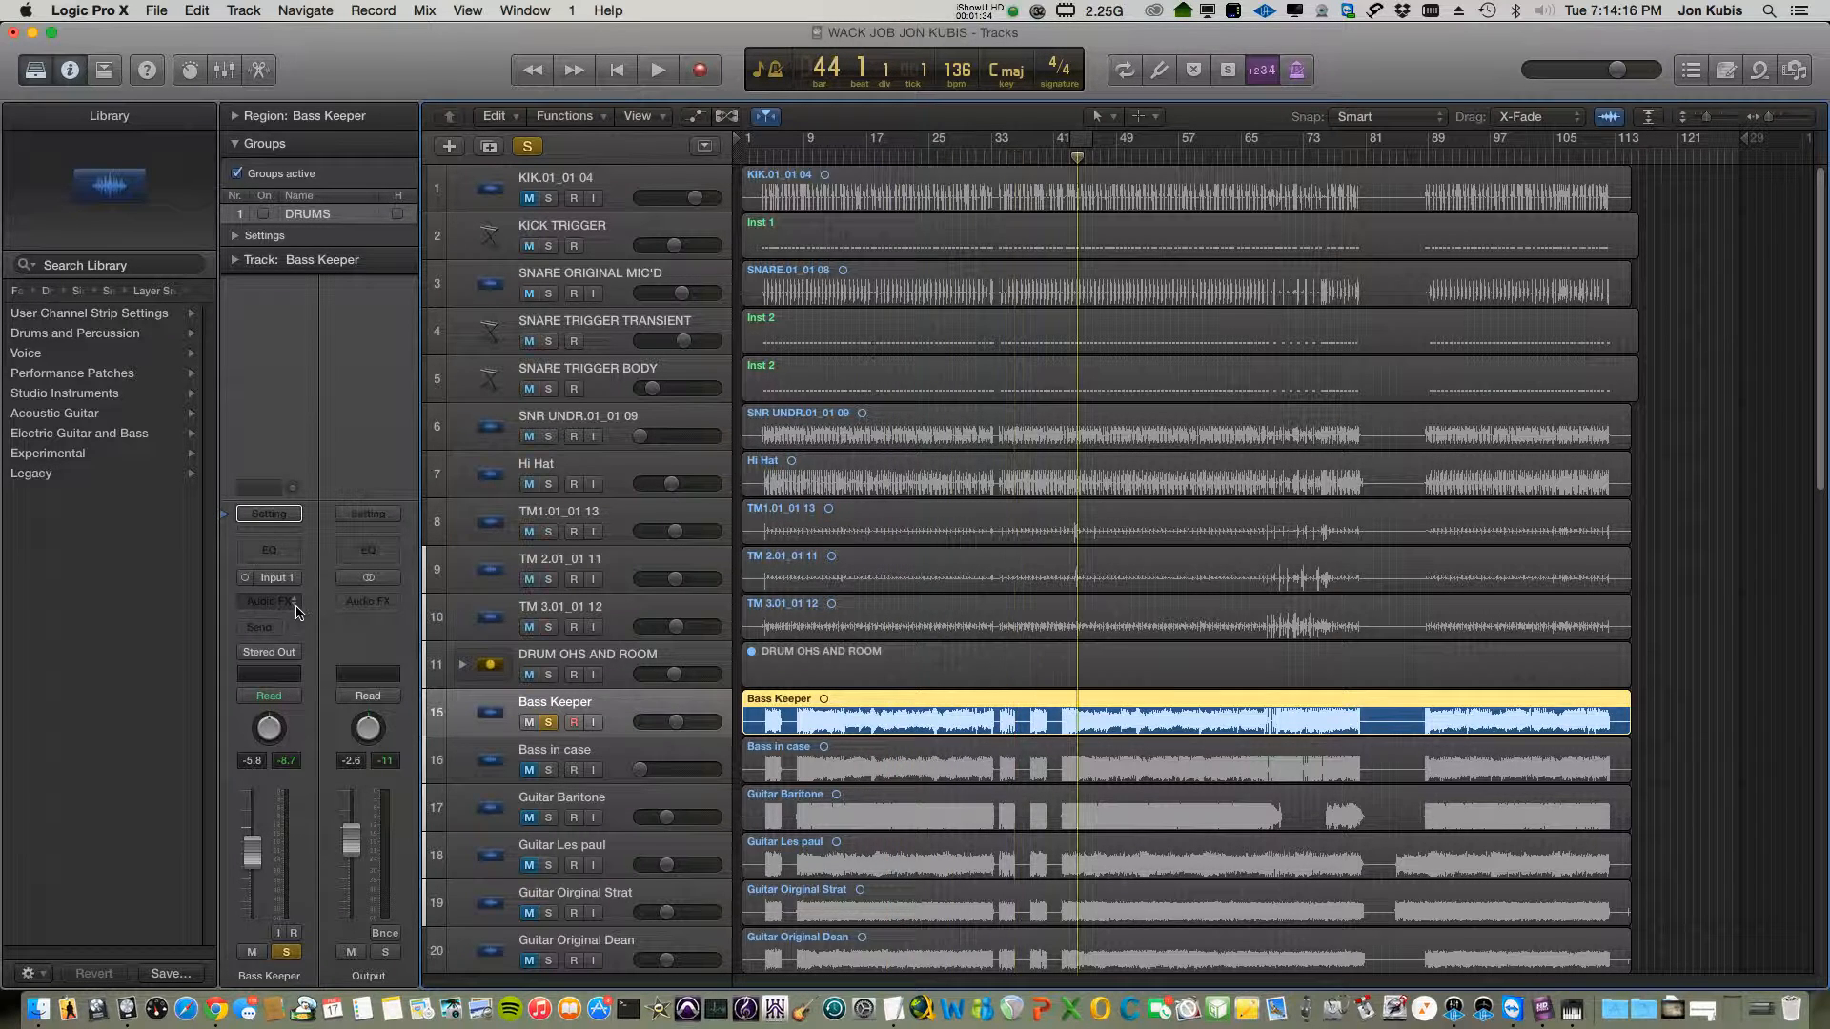
key(space)
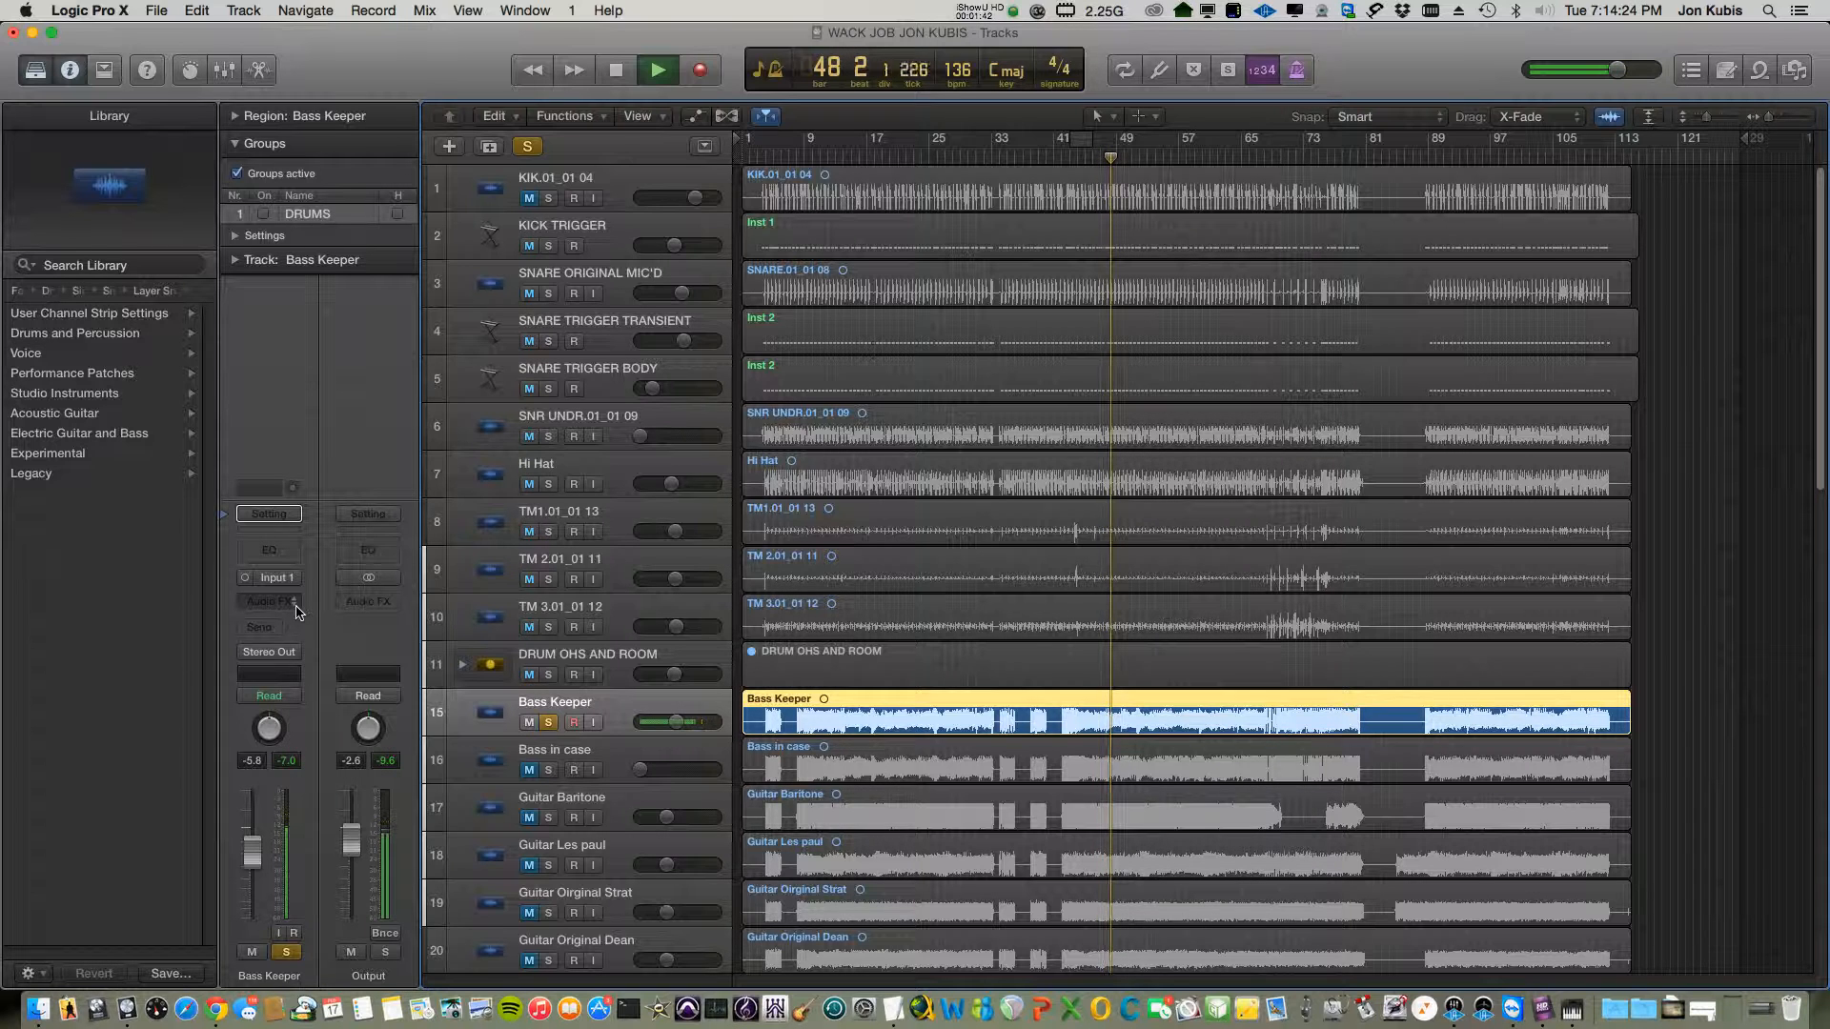
key(space)
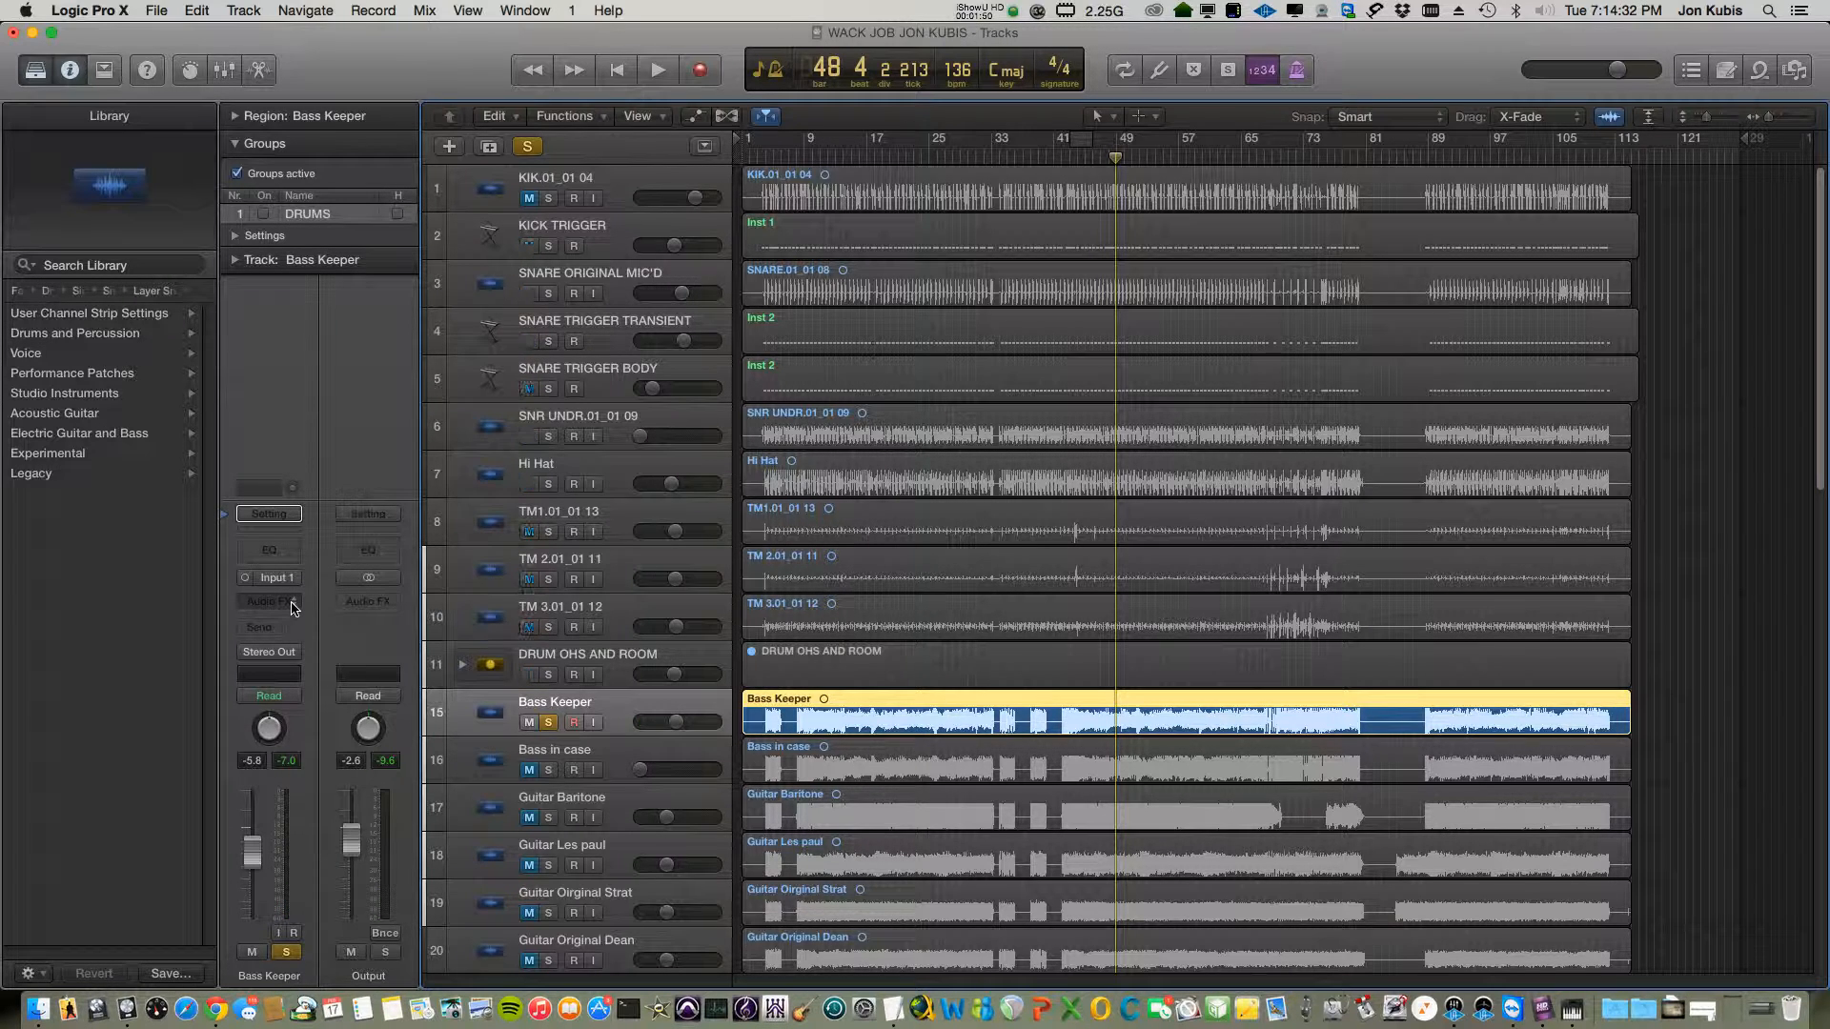
- Look through the Crunch Bass and Clean Bass categories of the Electric Guitar and Bass library
key(y)
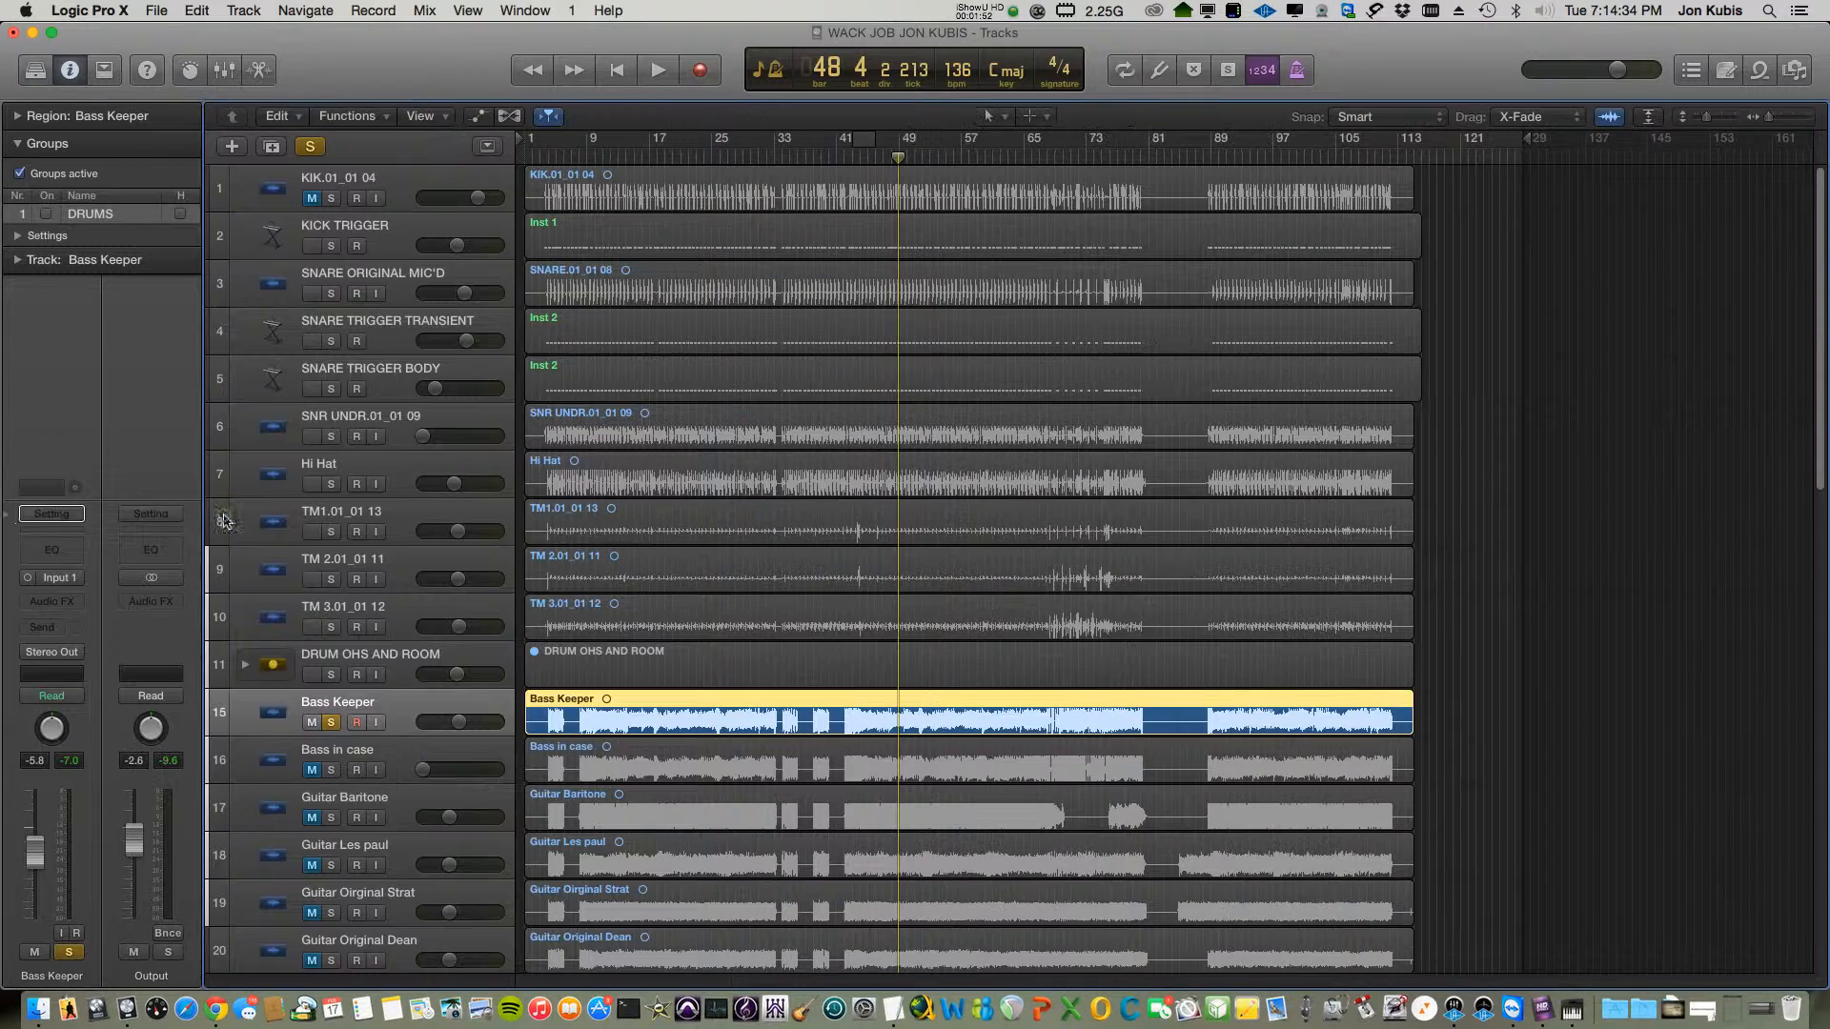
key(y)
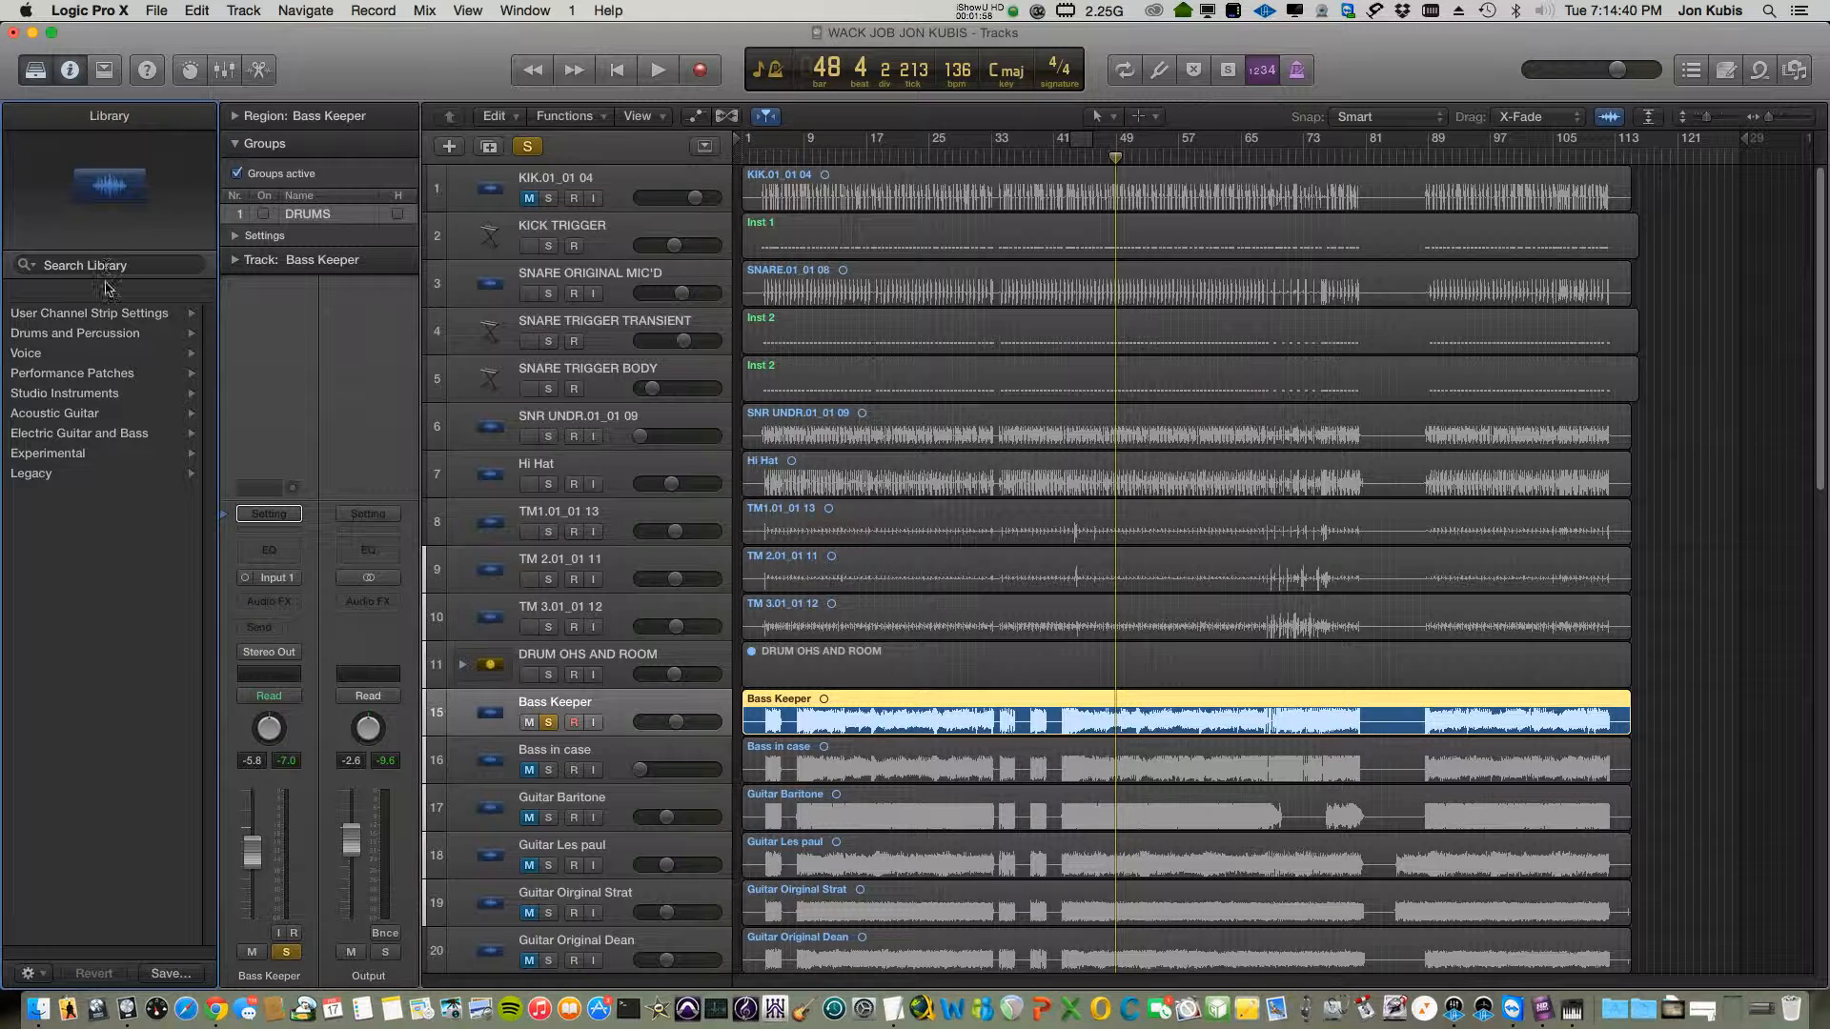
click(119, 434)
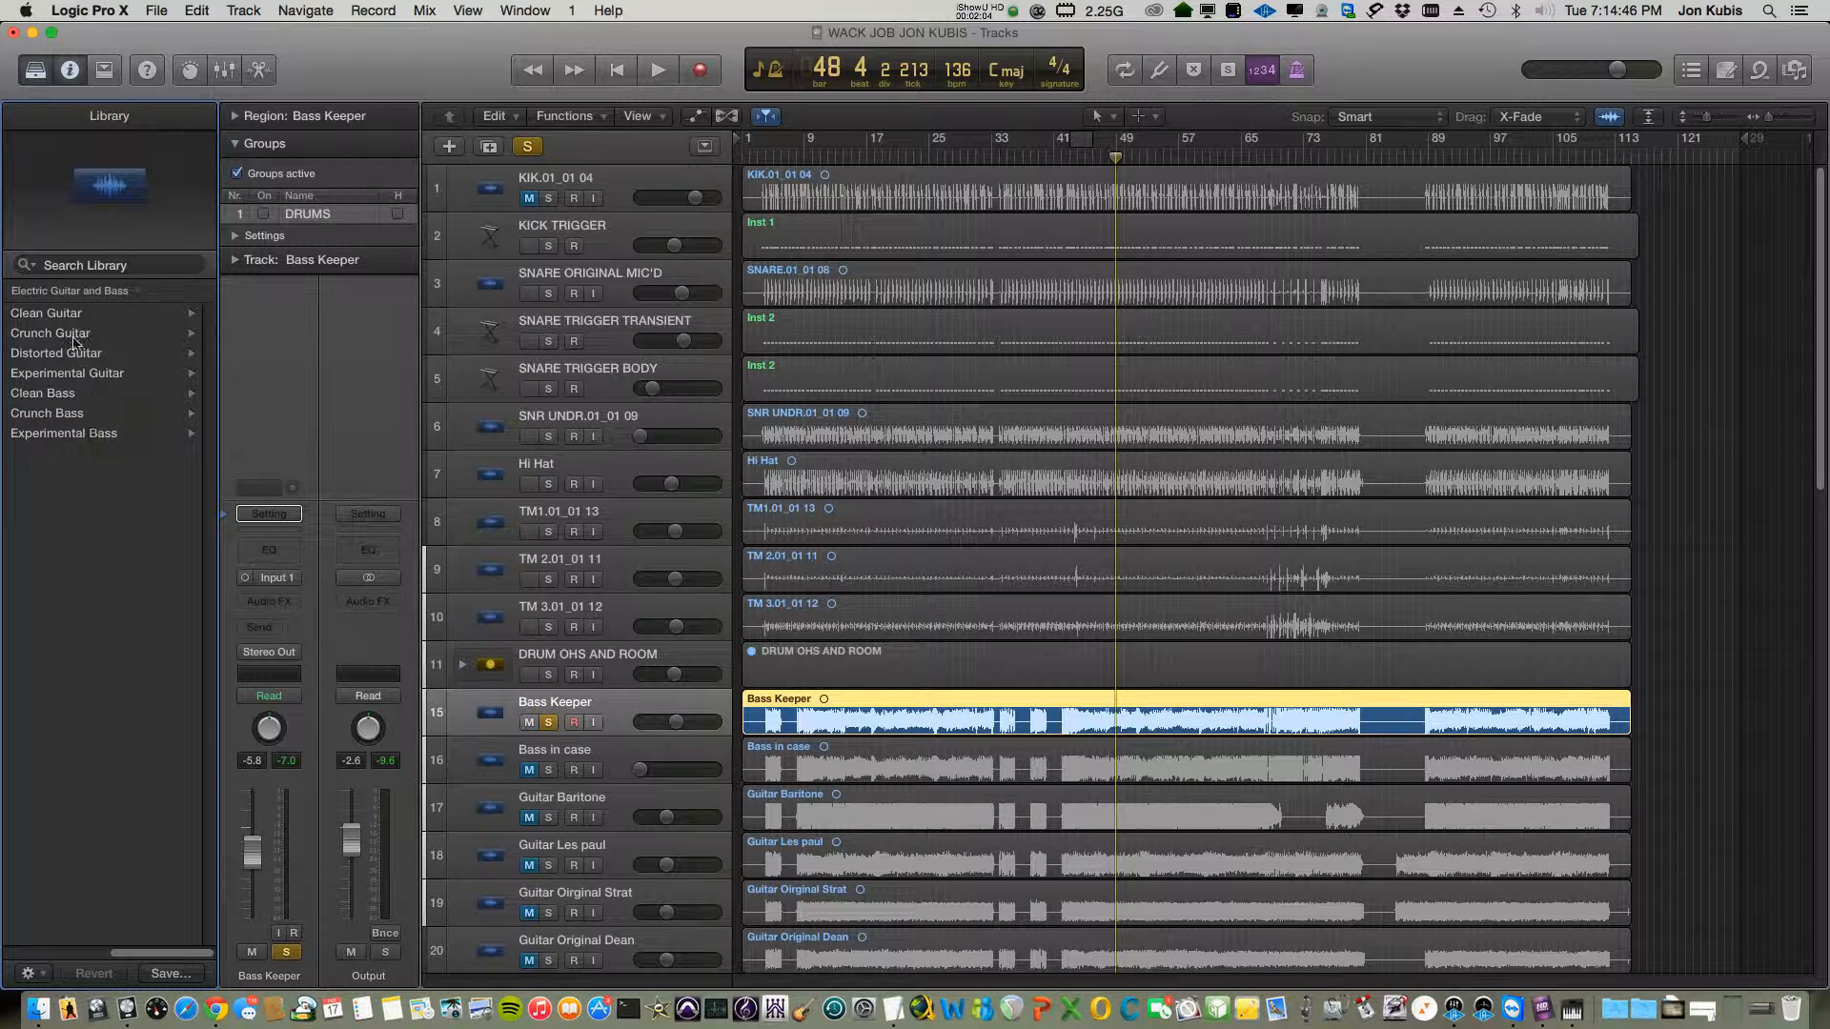
click(81, 413)
click(109, 291)
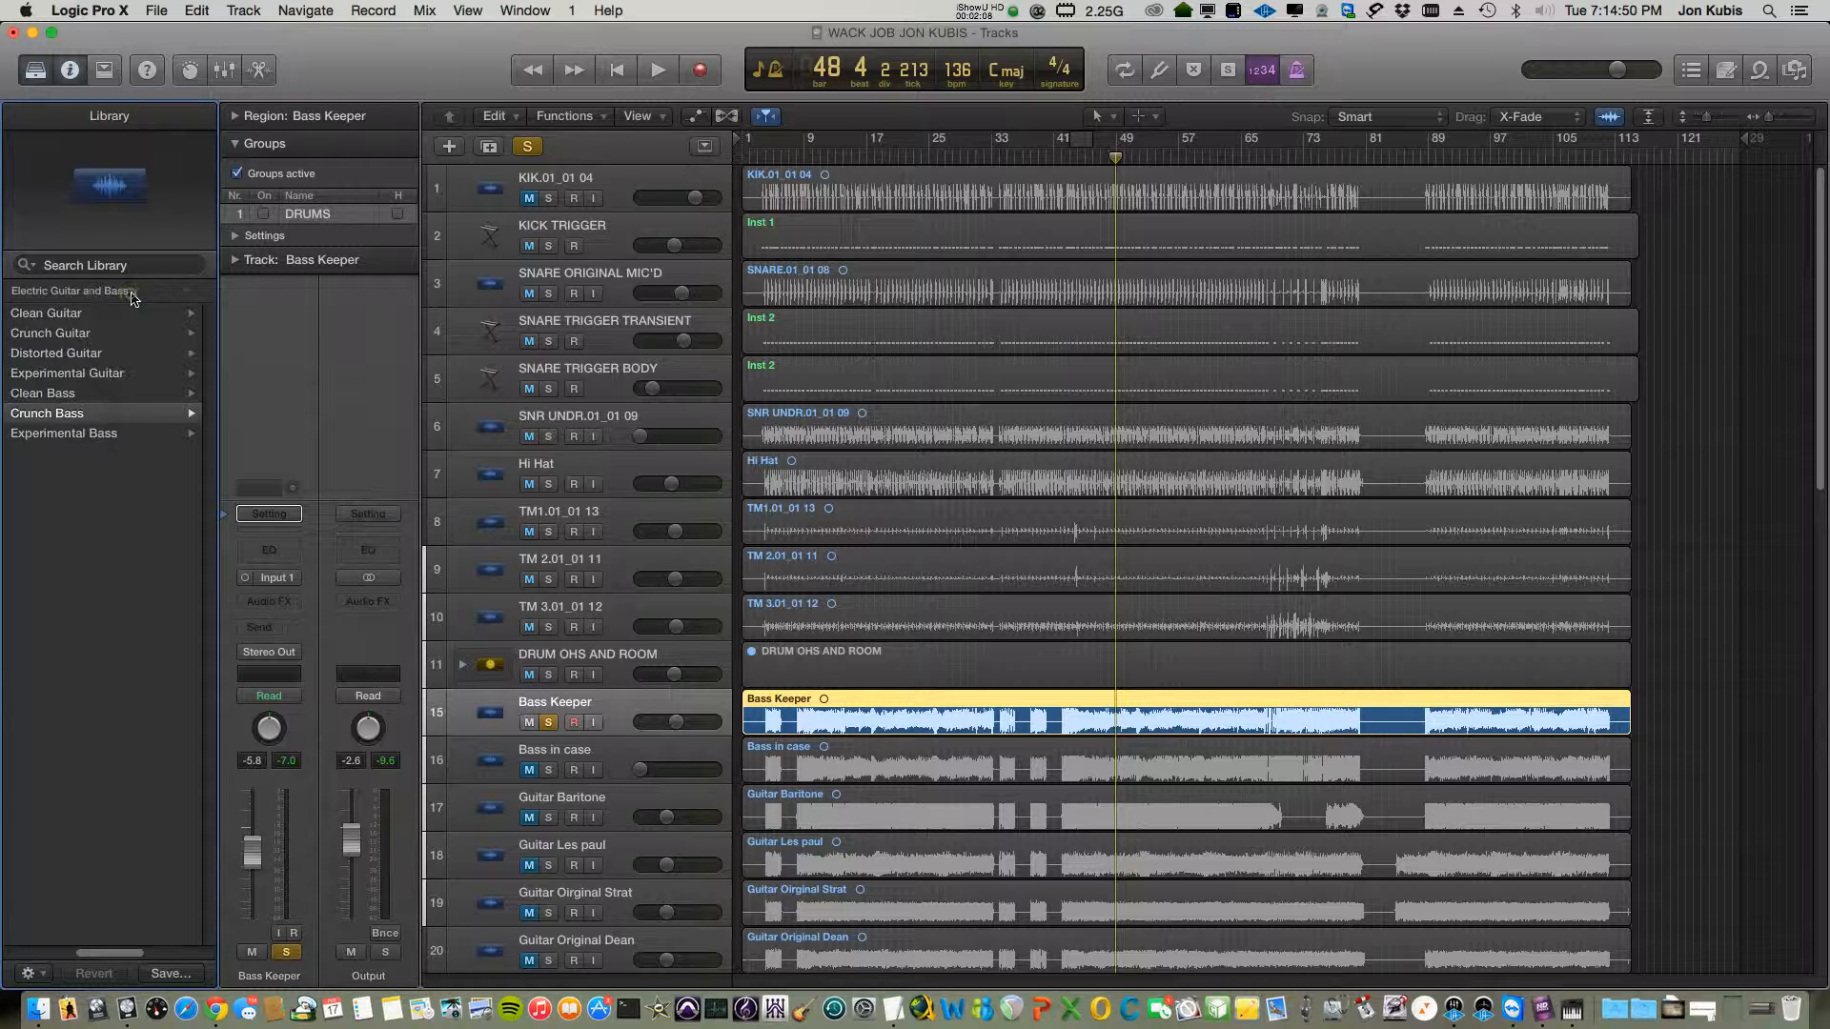
click(91, 393)
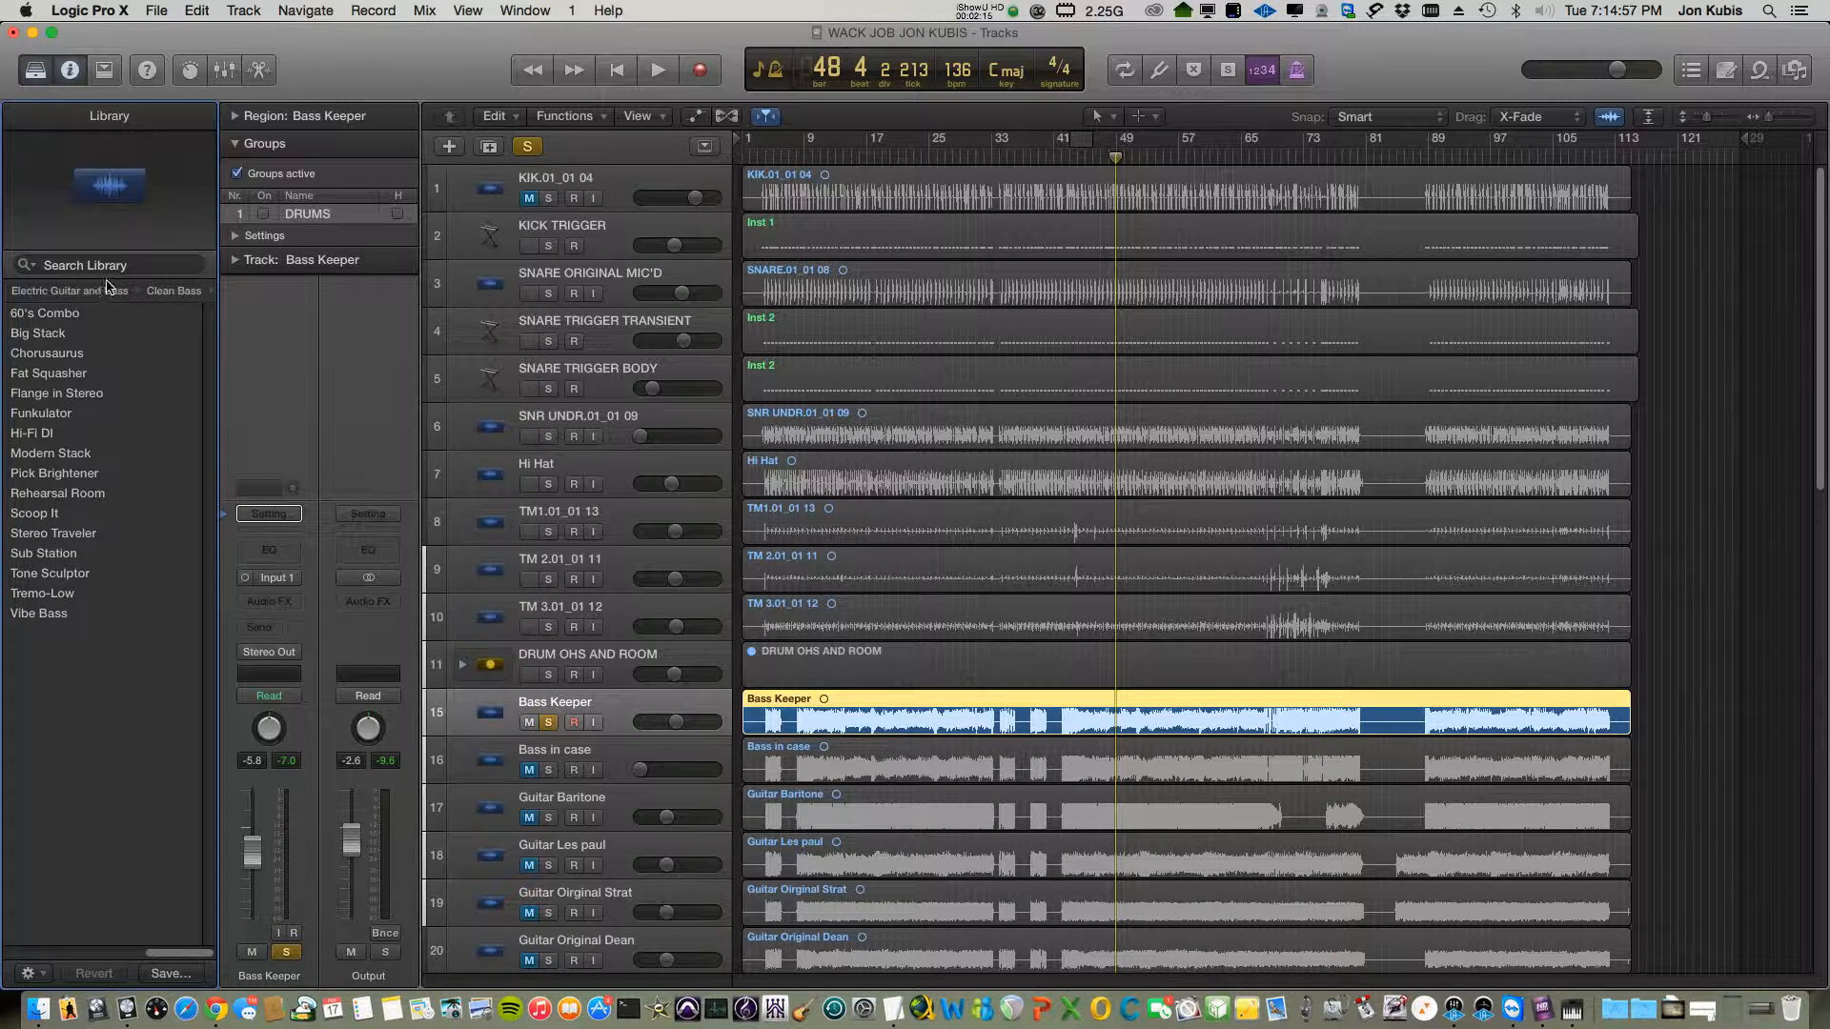
click(43, 291)
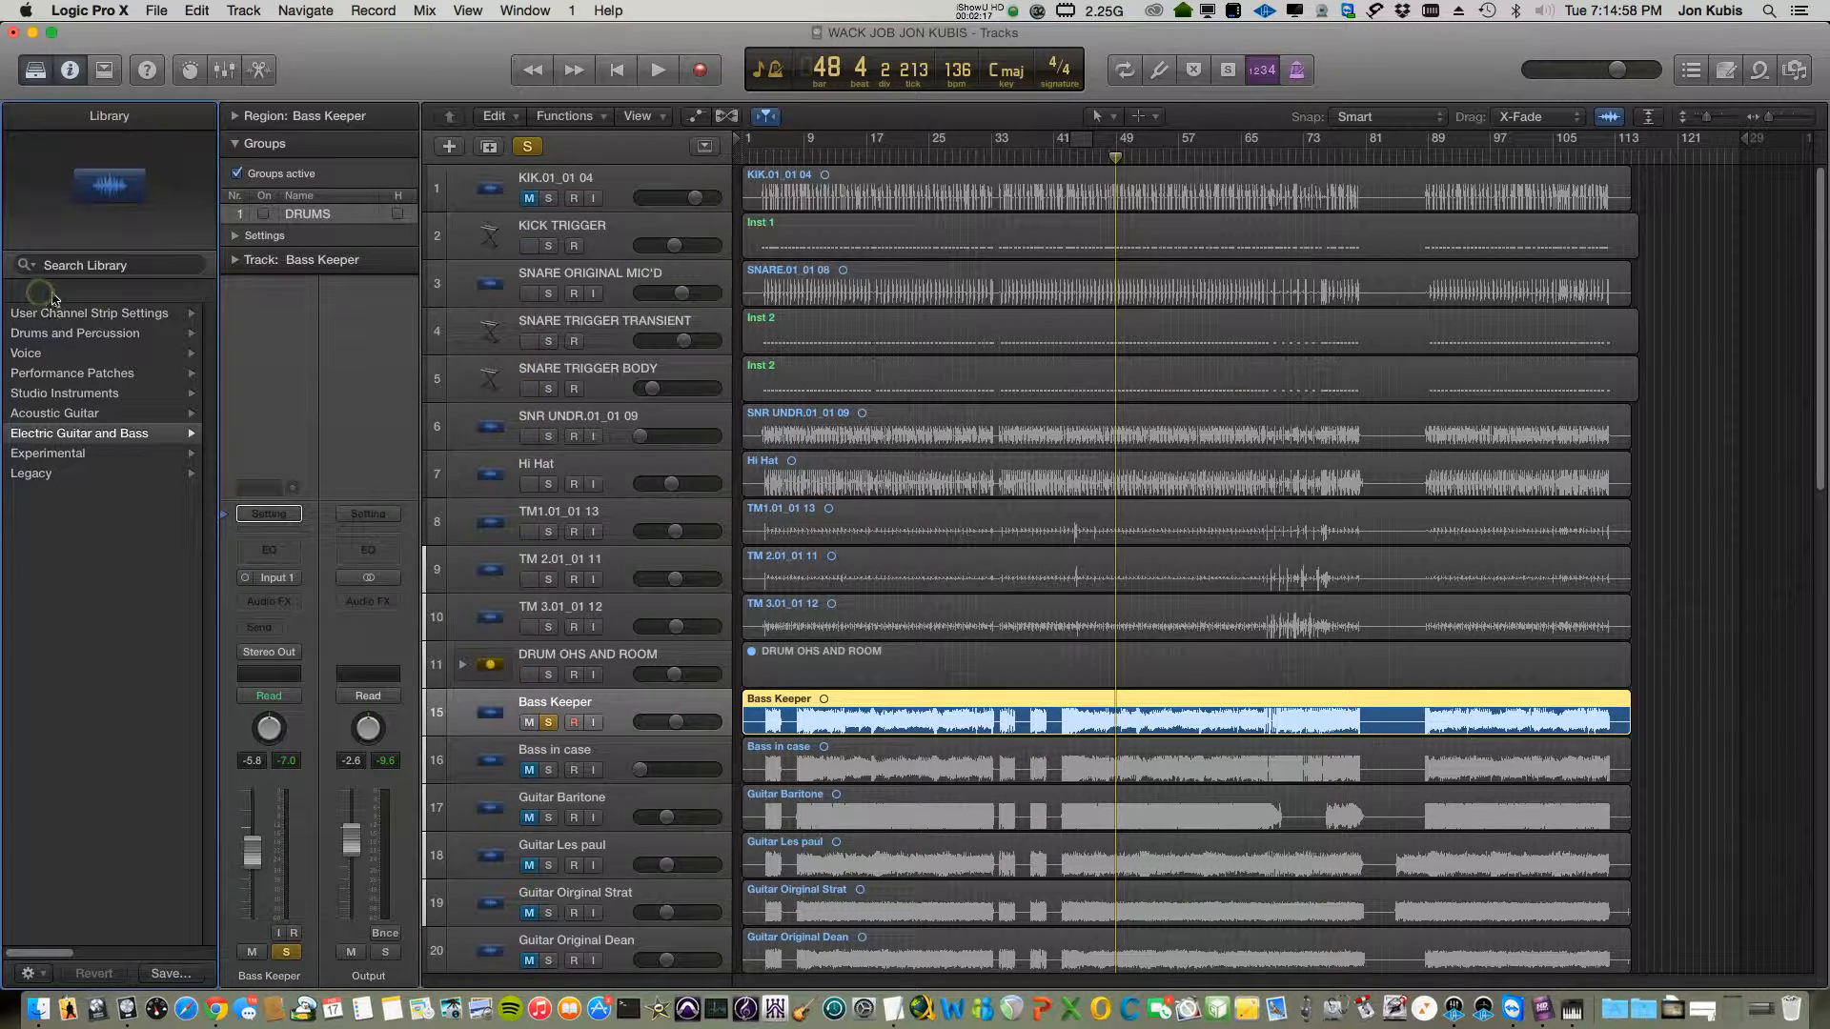
- Load the Rock Stack setting from the legacy Logic 04 Bass Guitar library onto Bass Keeper and set its volume to -7.2 dB
click(69, 474)
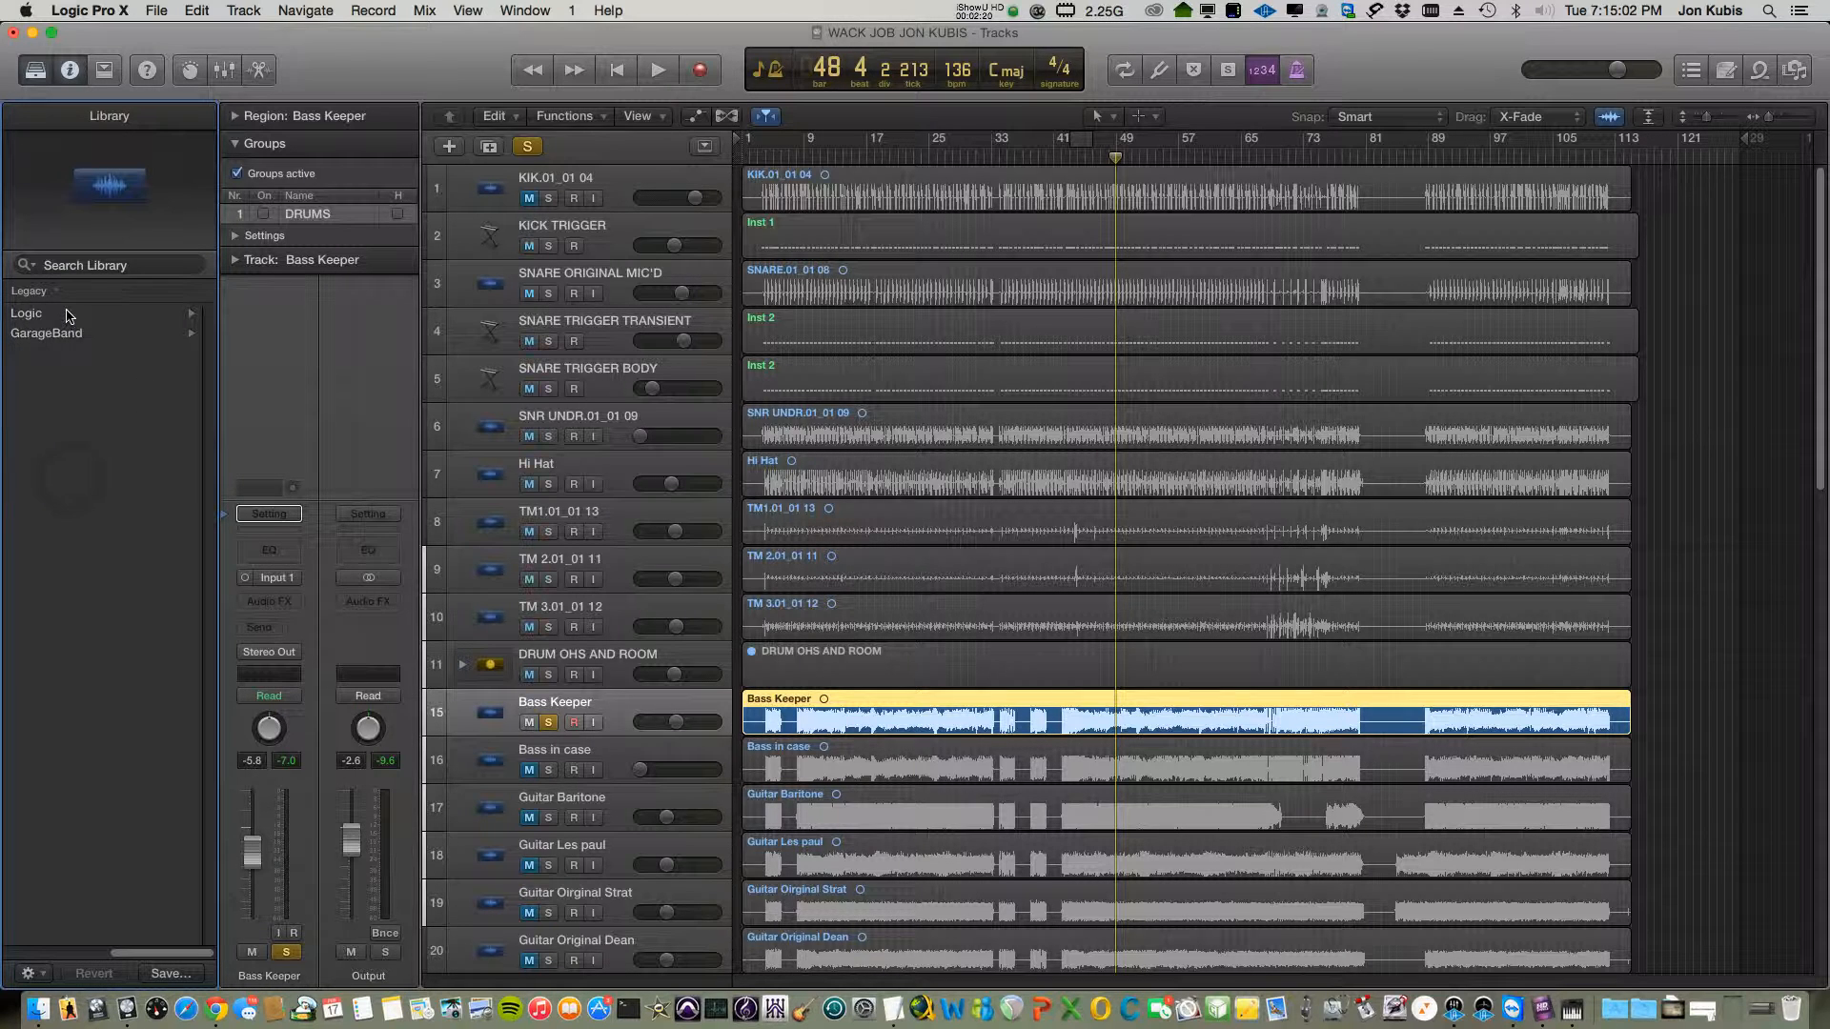
click(68, 314)
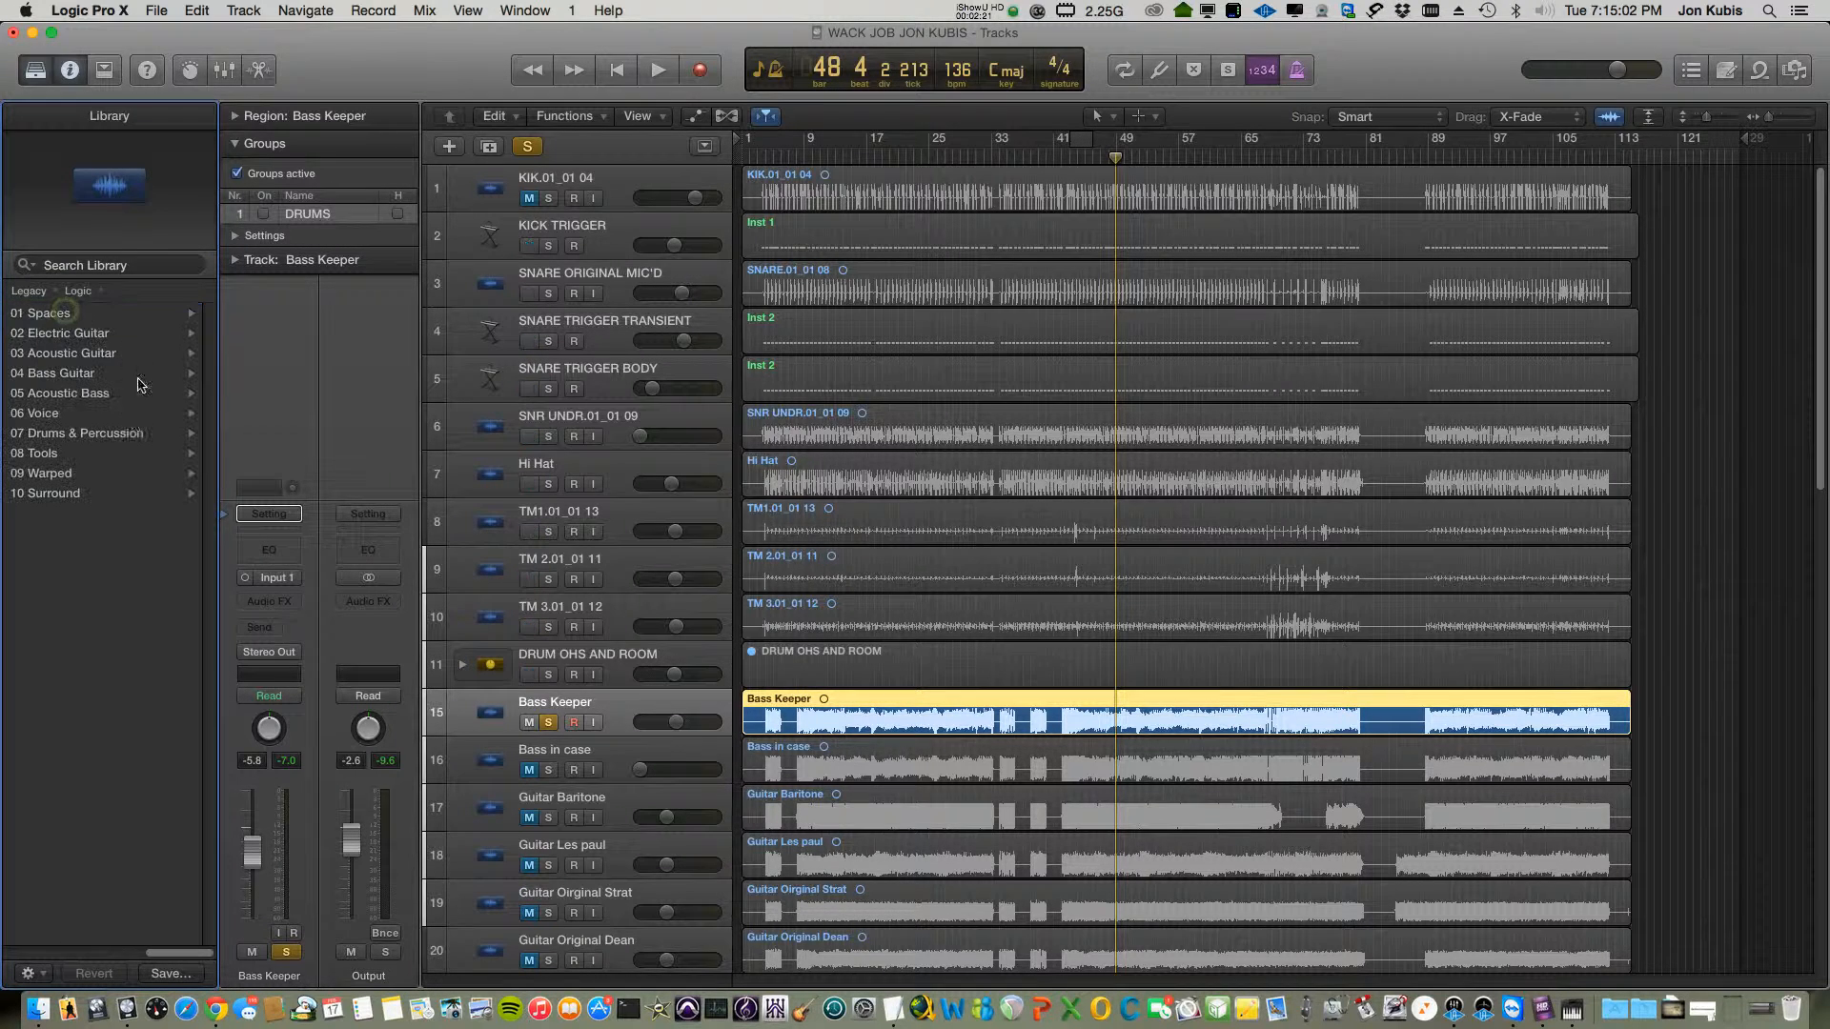
click(66, 376)
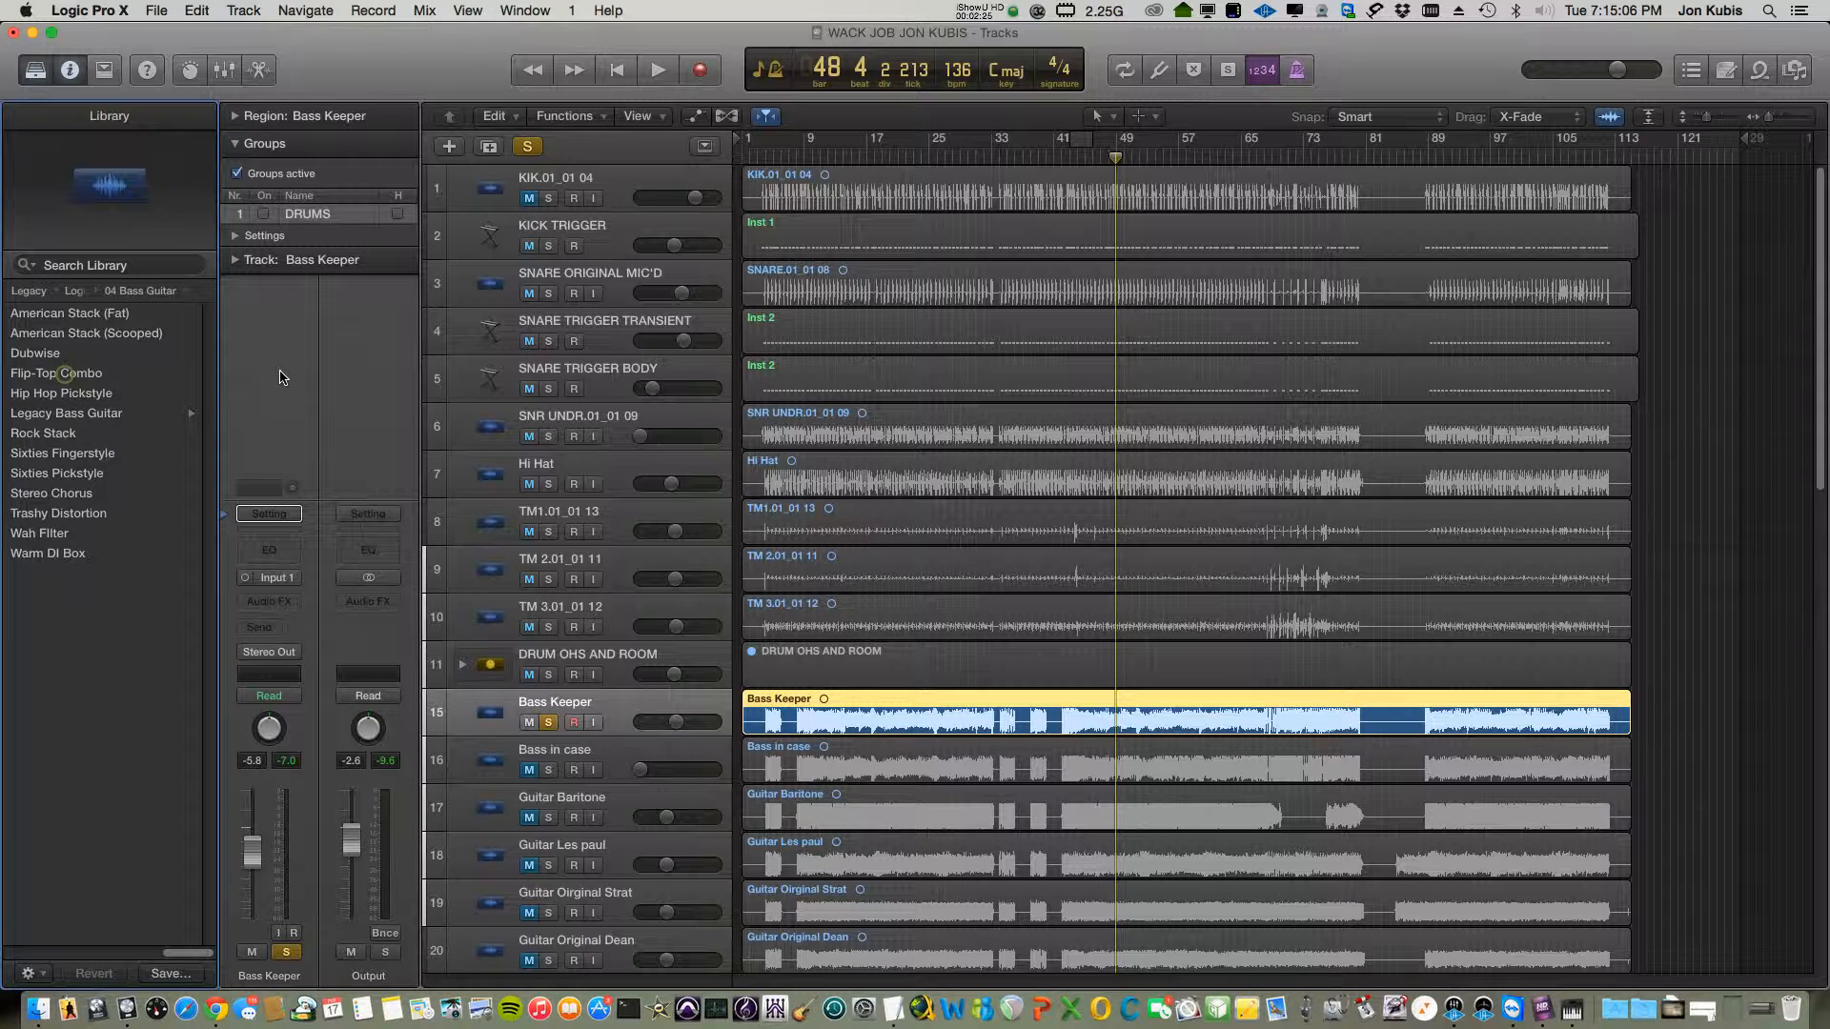
click(85, 434)
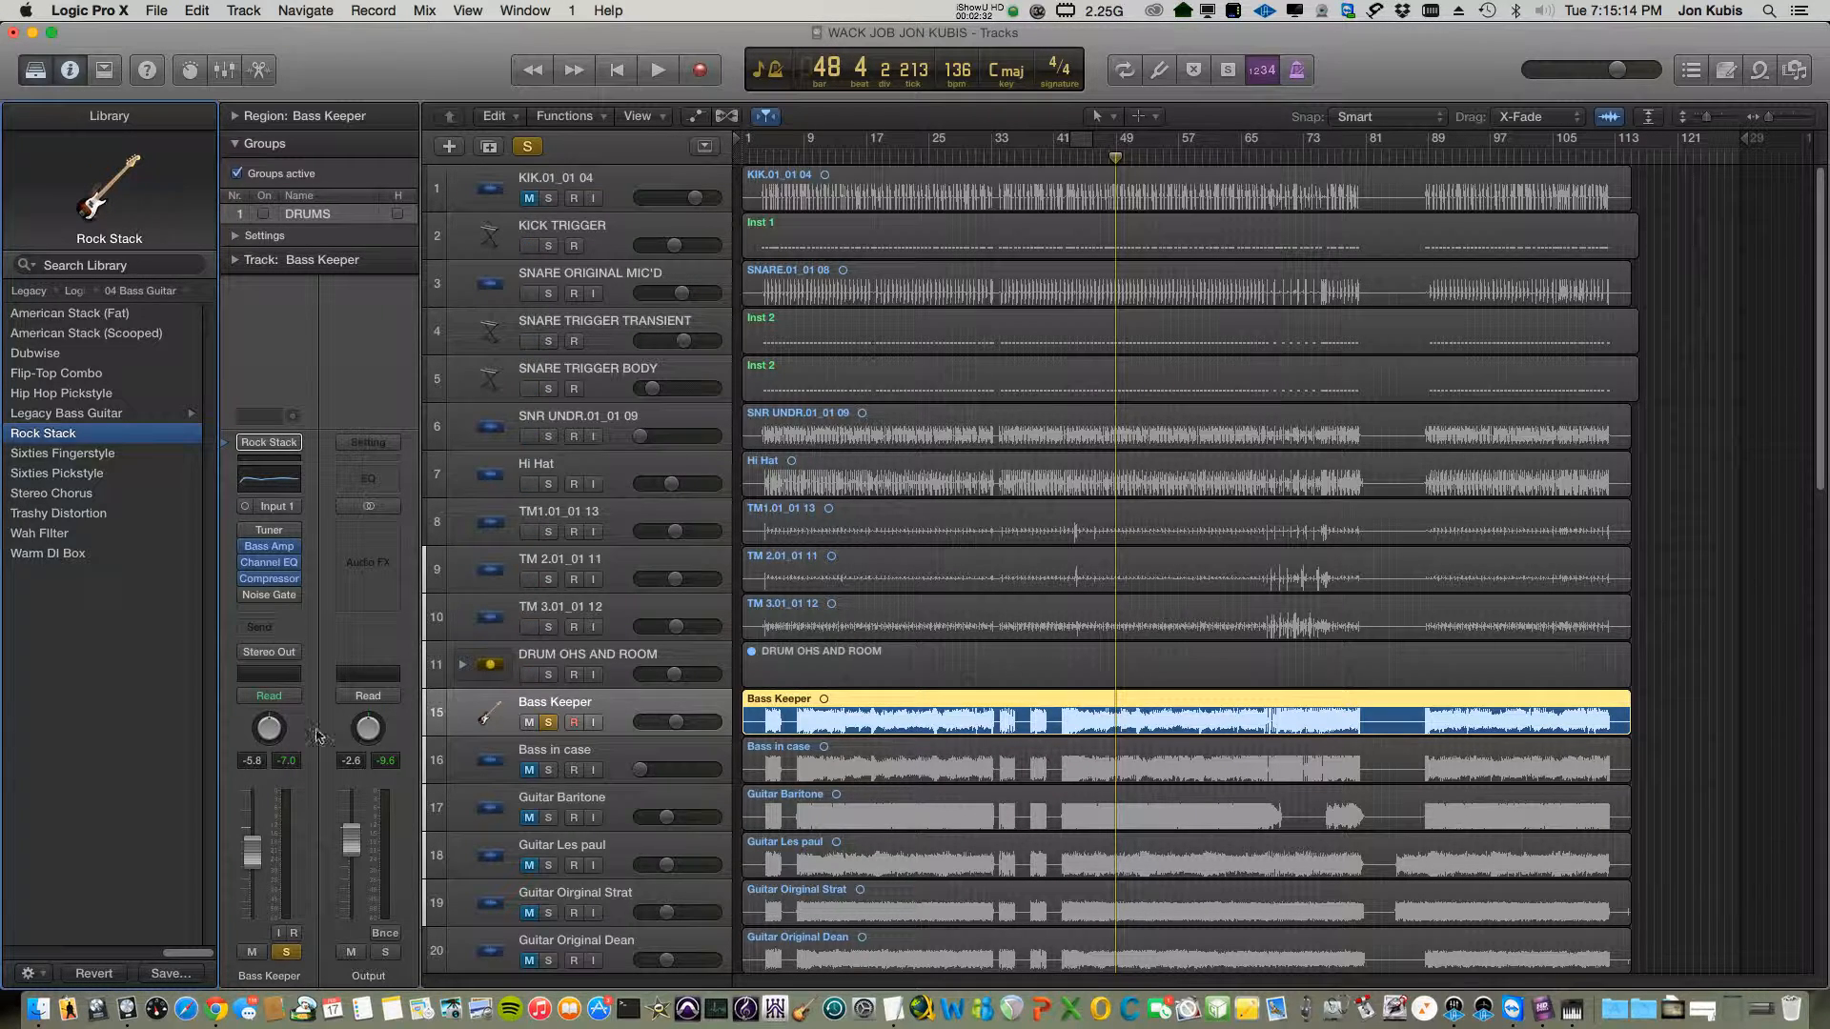
drag(252, 850, 254, 863)
- Play the bass and compare its sound with the Bass Amp, Channel EQ and Compressor bypassed and re-enabled
key(space)
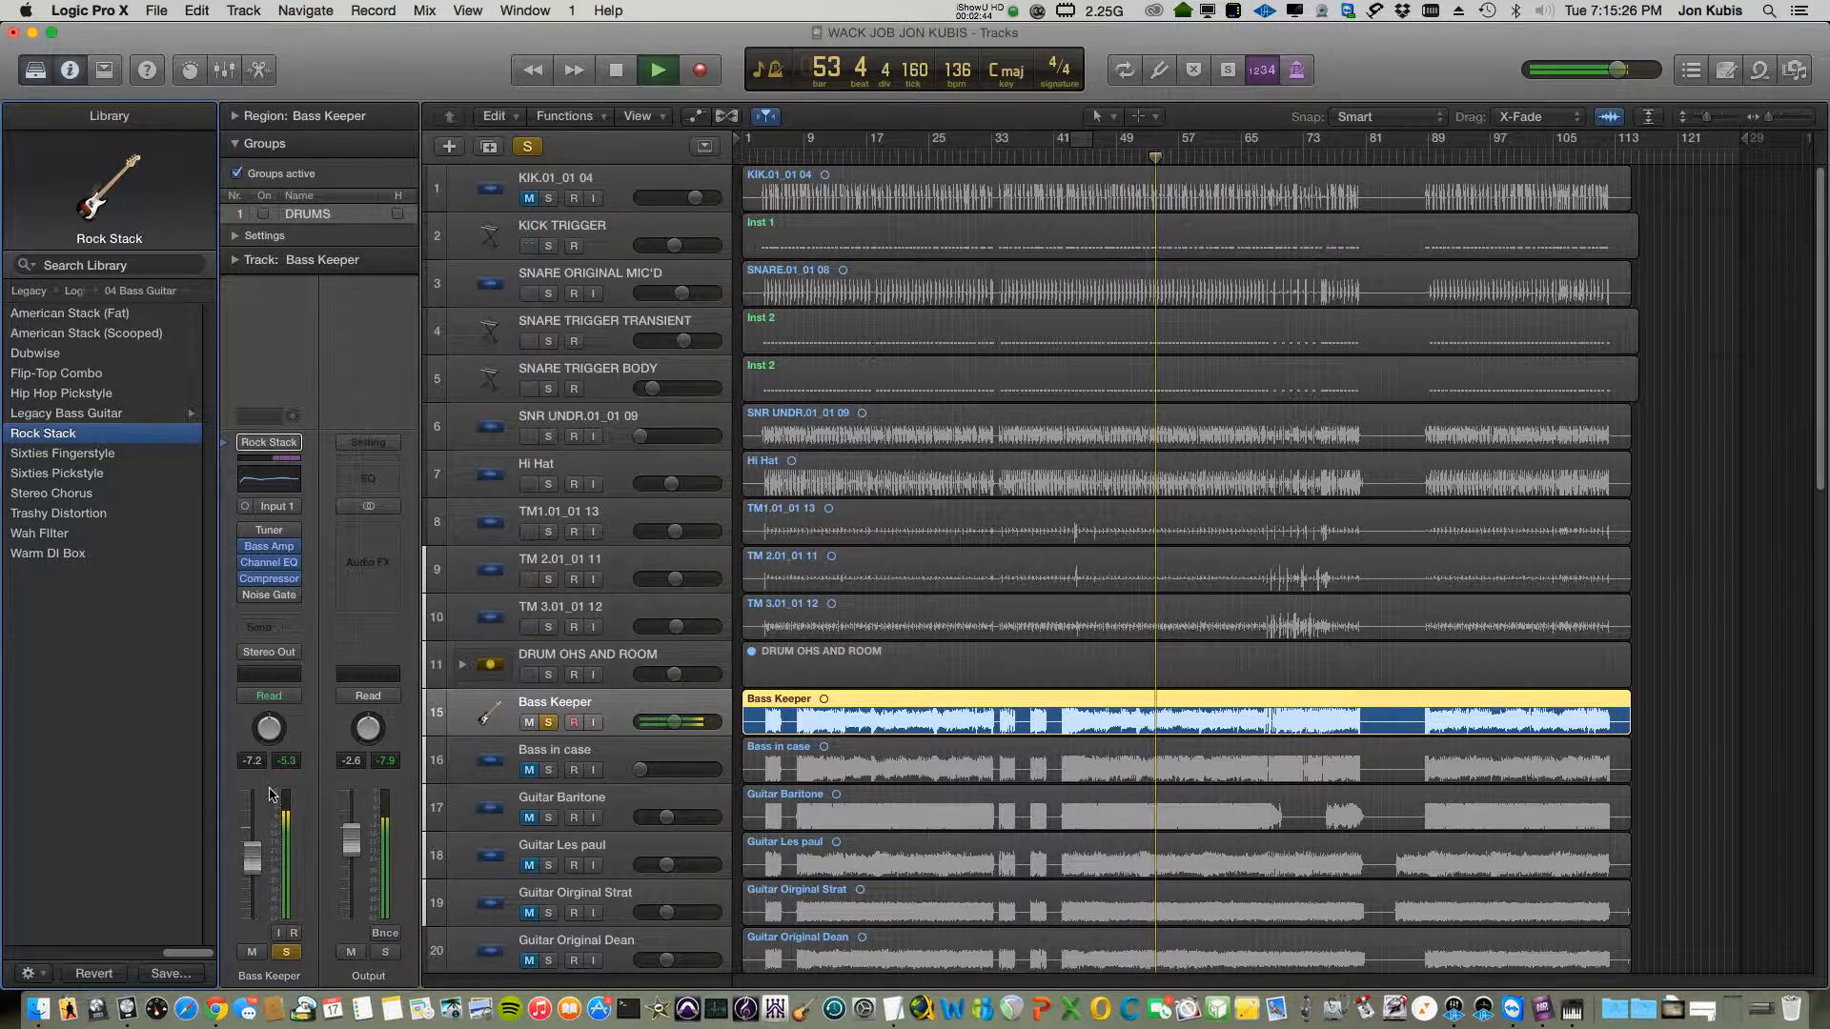
click(246, 547)
click(247, 563)
click(248, 580)
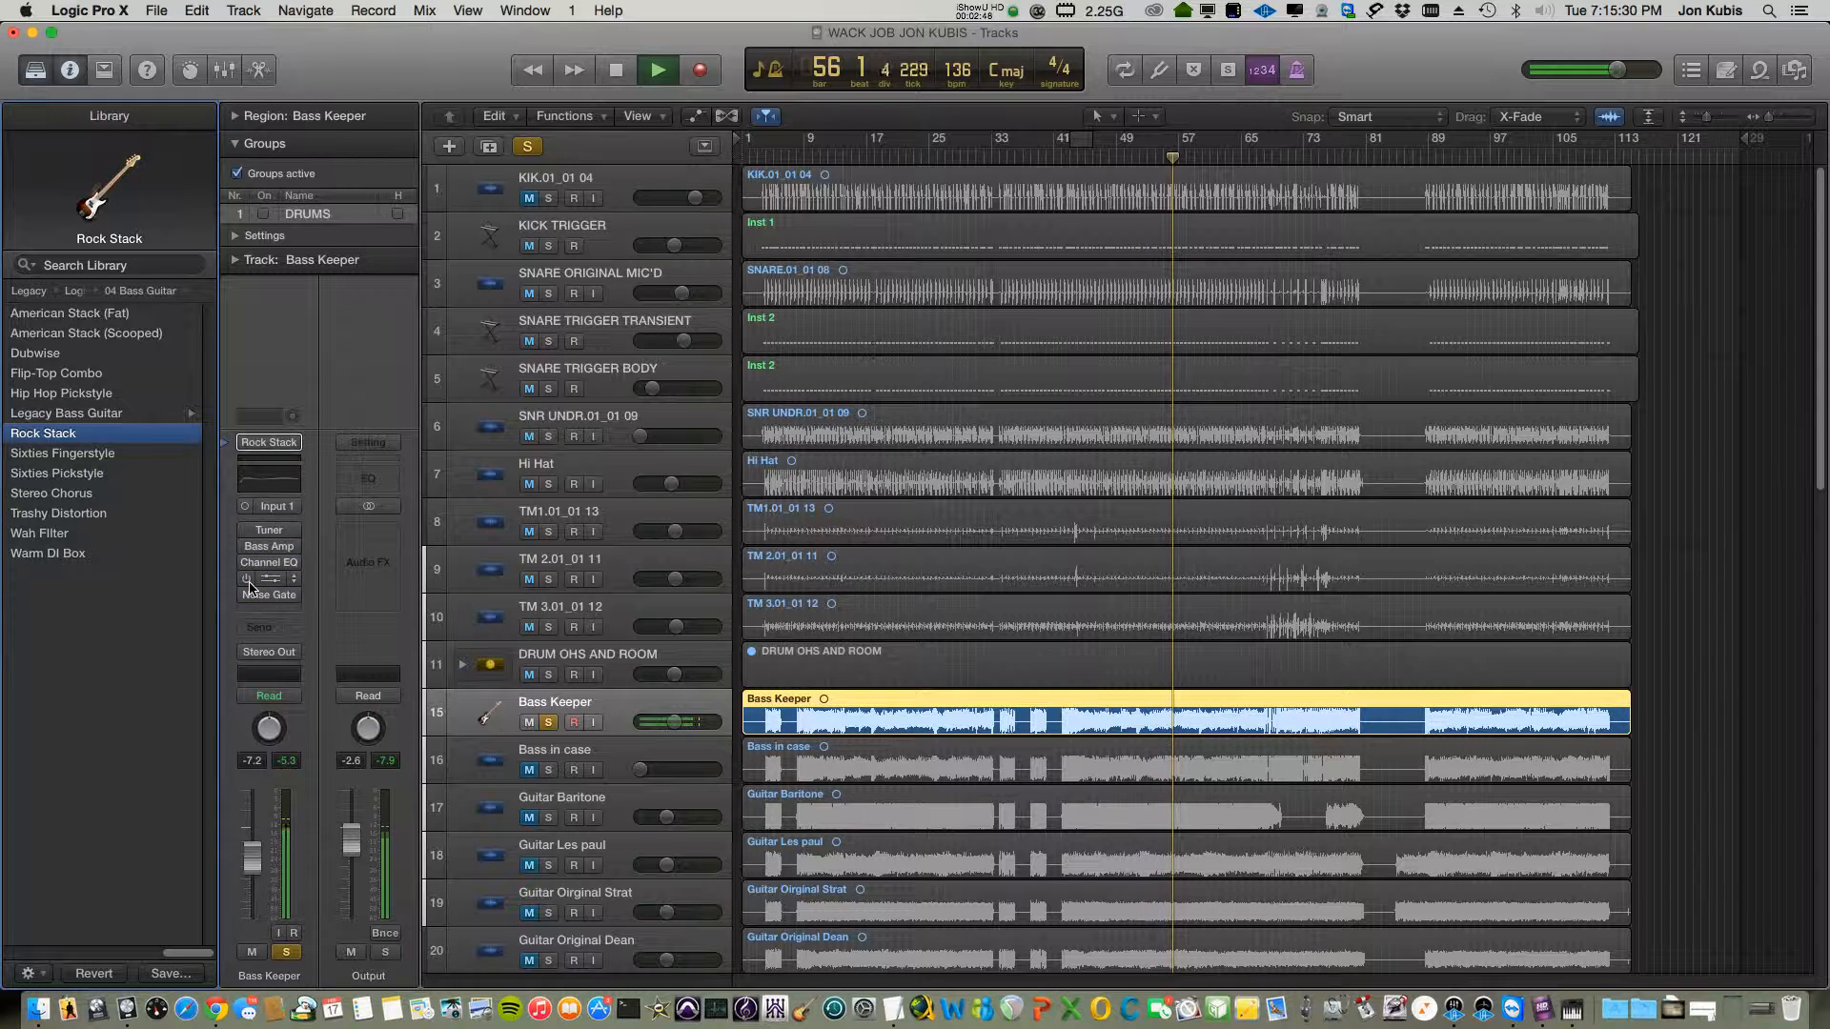
click(248, 579)
click(247, 564)
click(246, 547)
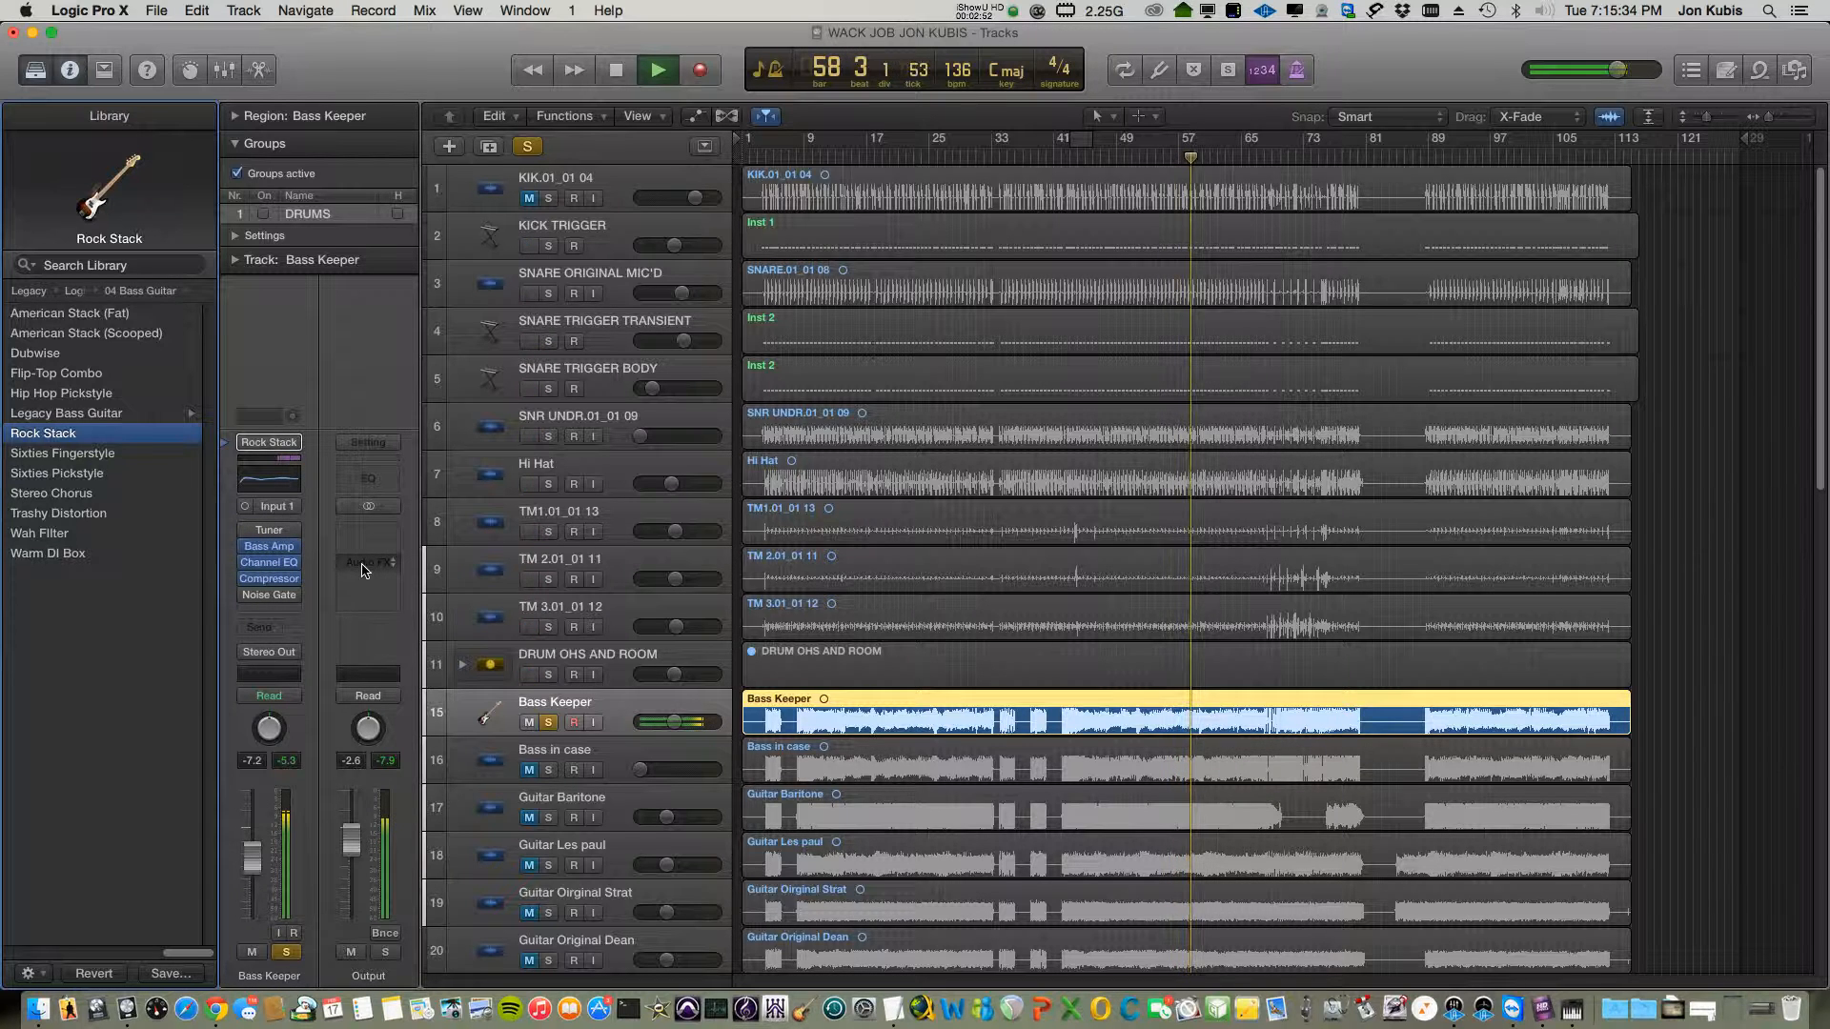
key(space)
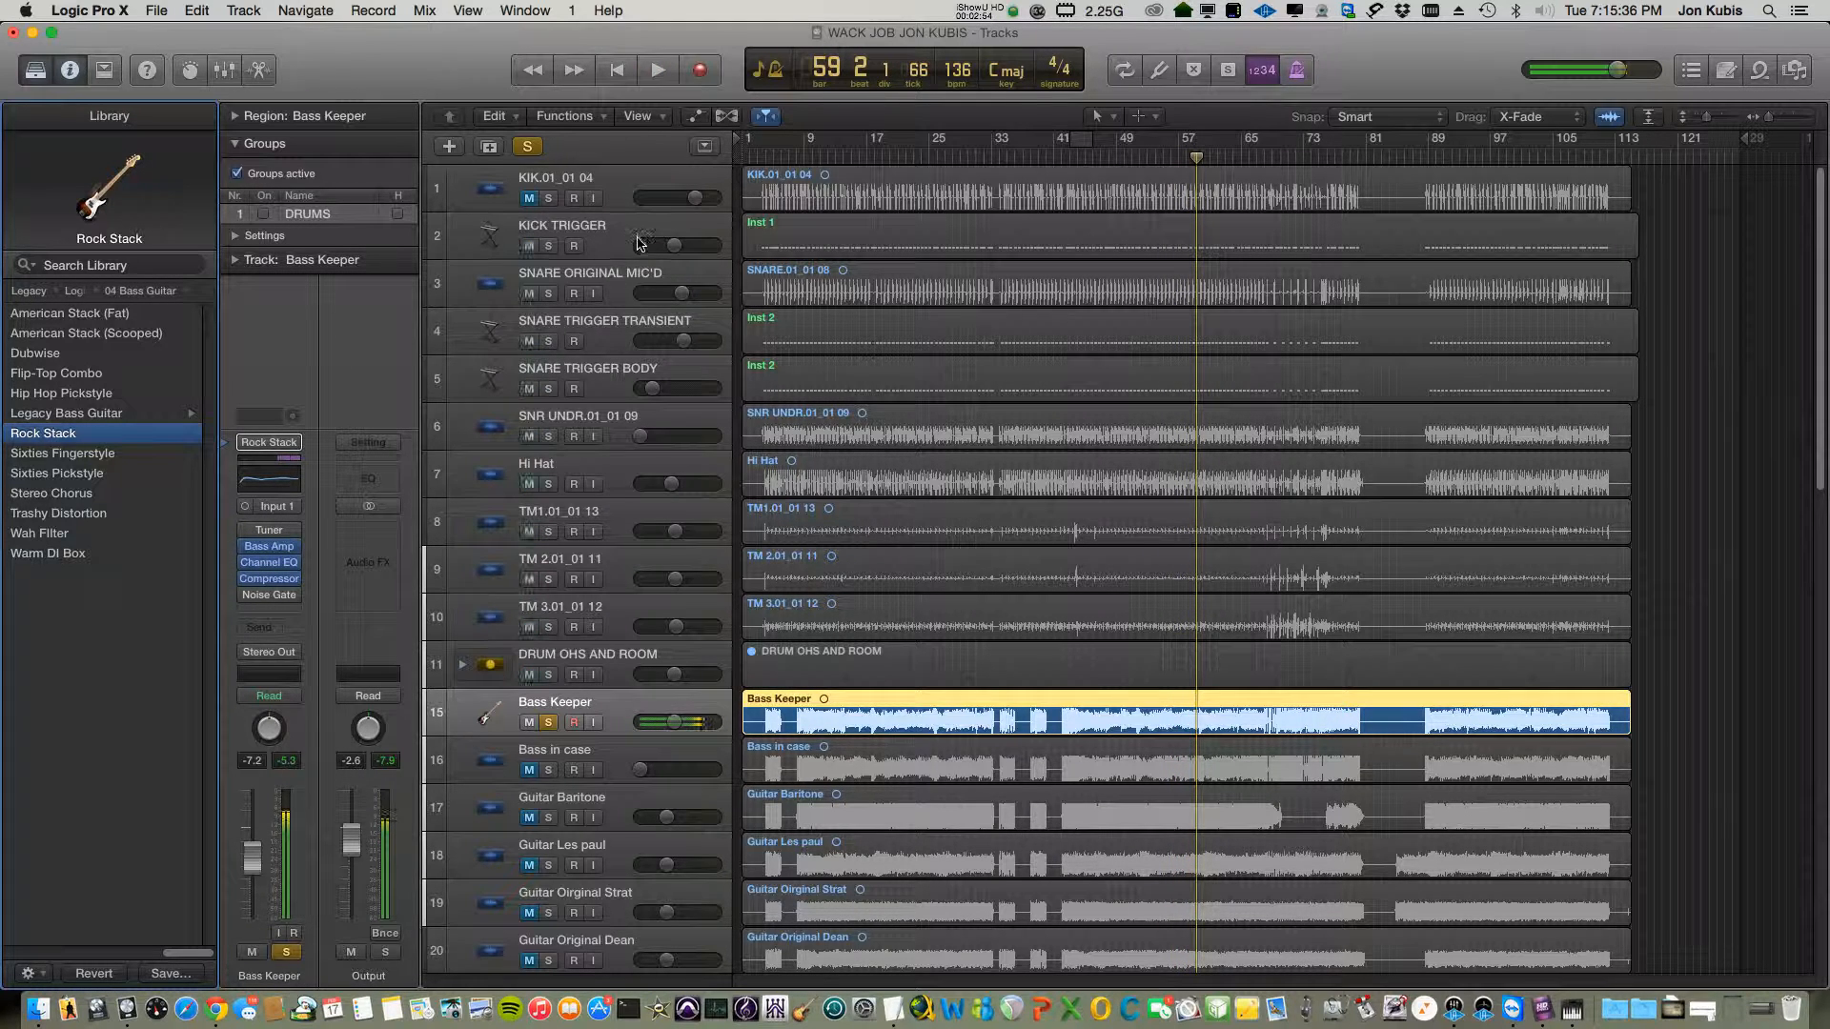
- Solo the drum group together with the Bass Keeper track and play the mix from bar 59
click(612, 621)
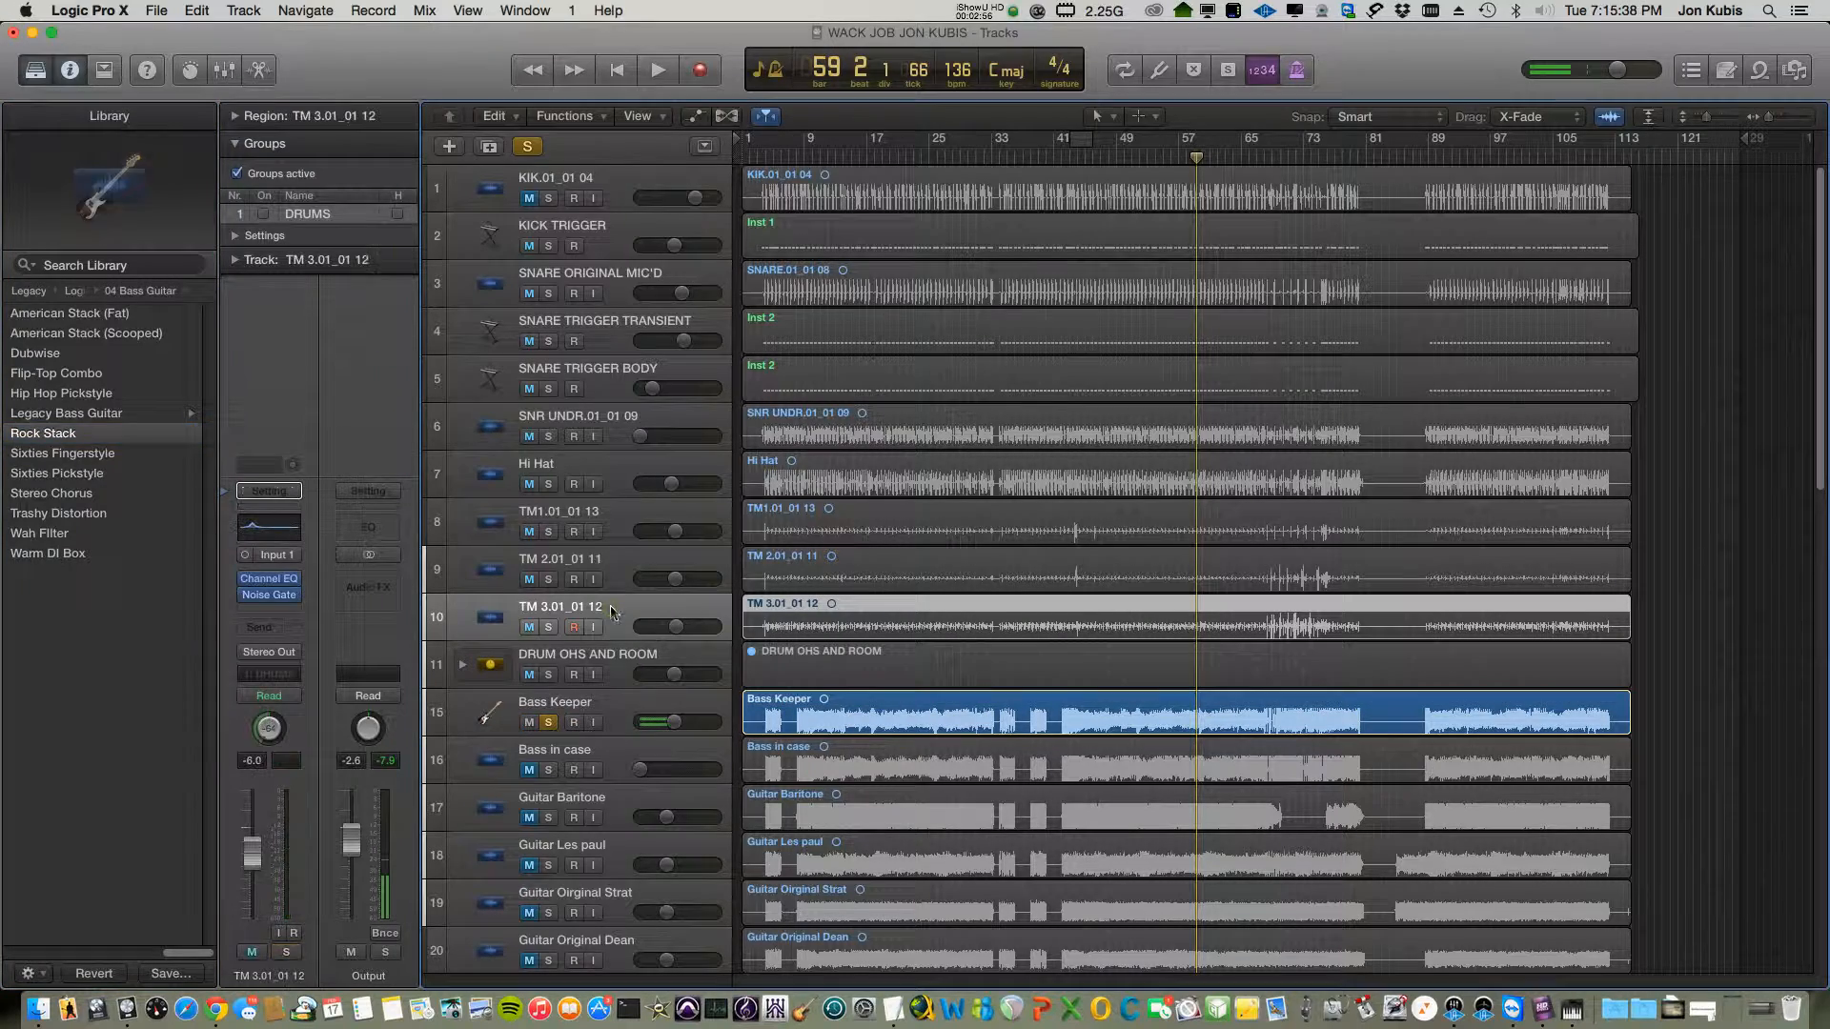
click(618, 658)
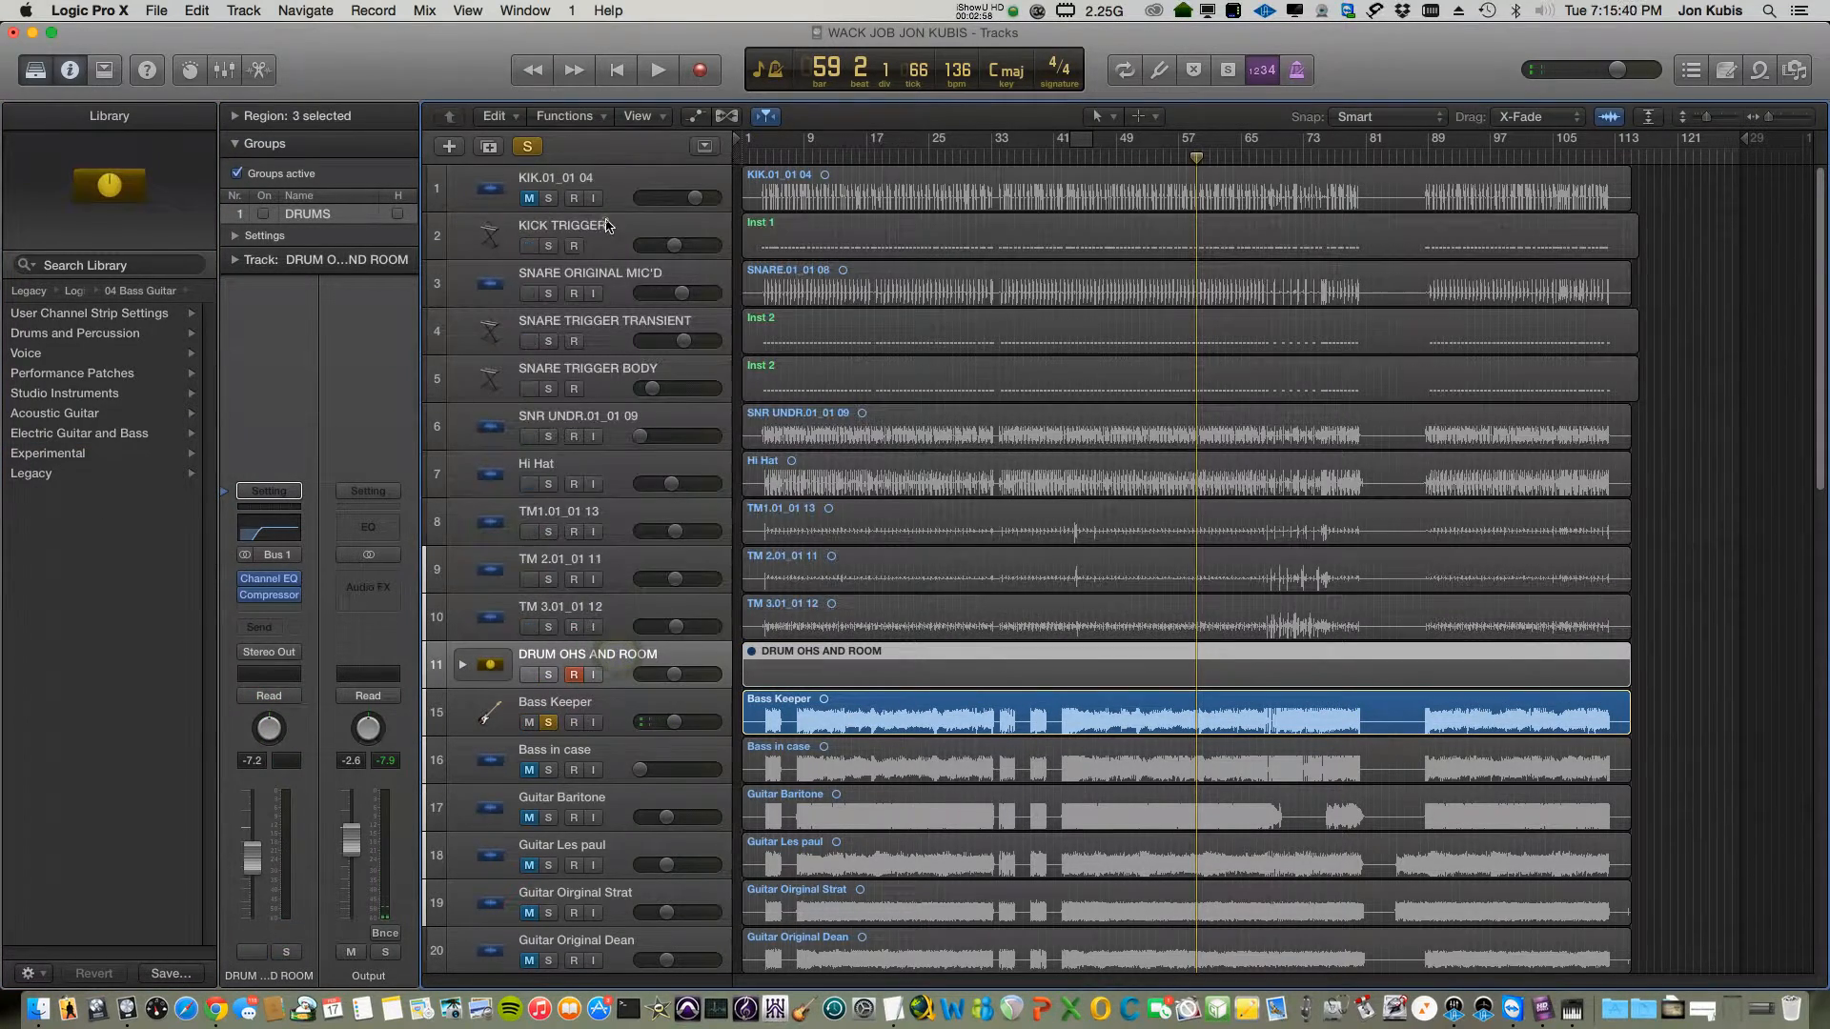
click(541, 254)
click(548, 247)
key(space)
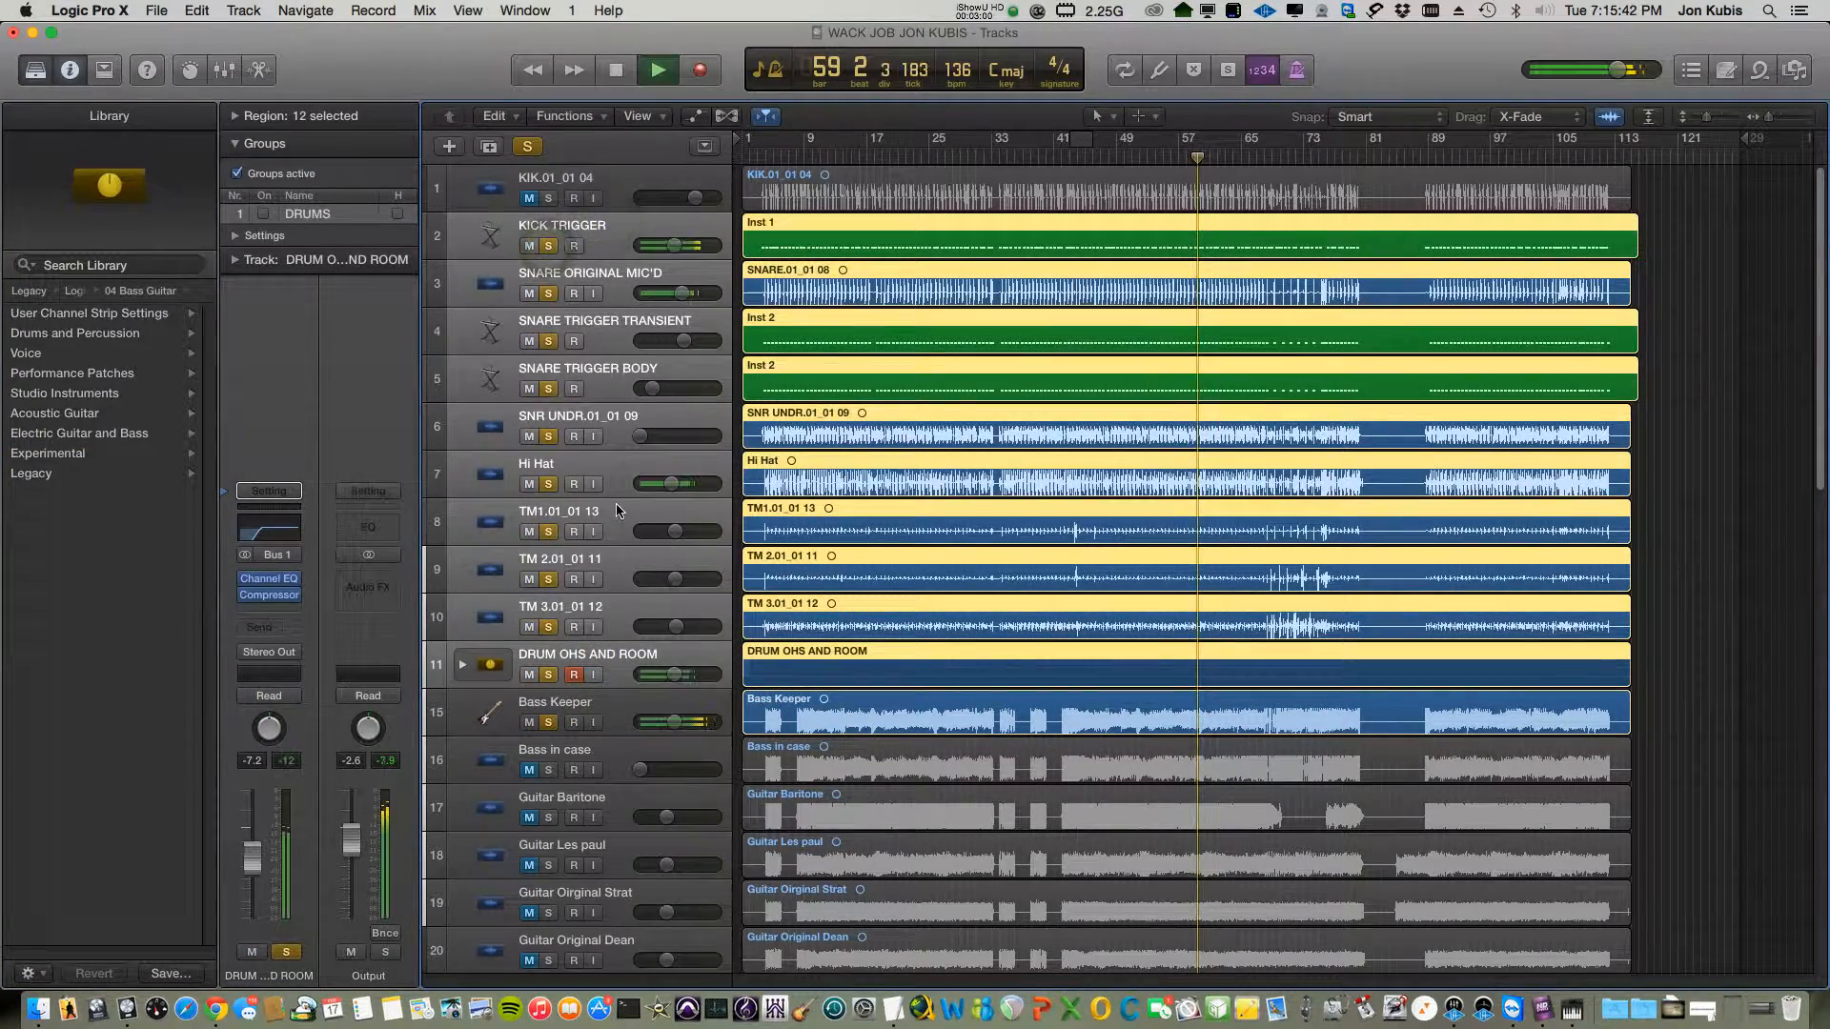
- Set the Bass Keeper track's volume to -9.8 dB against the drums and inspect its Compressor settings
drag(675, 722, 664, 722)
click(590, 707)
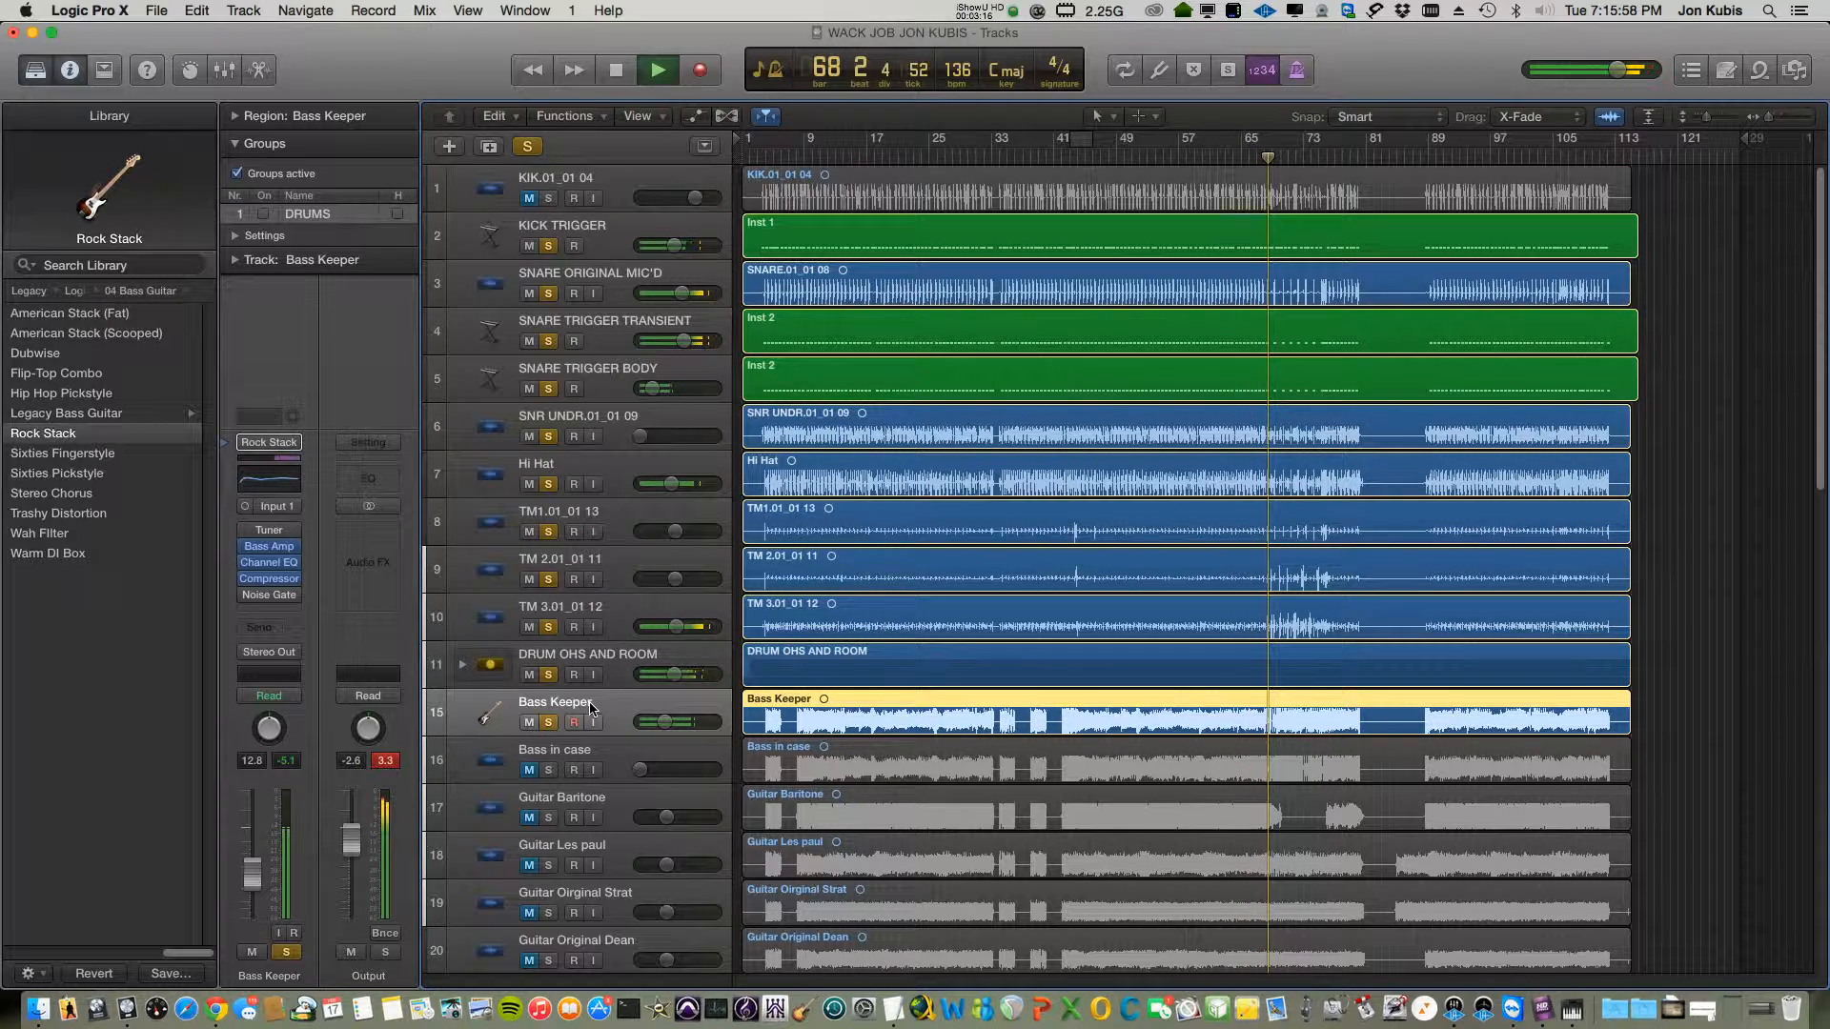
drag(664, 721, 670, 721)
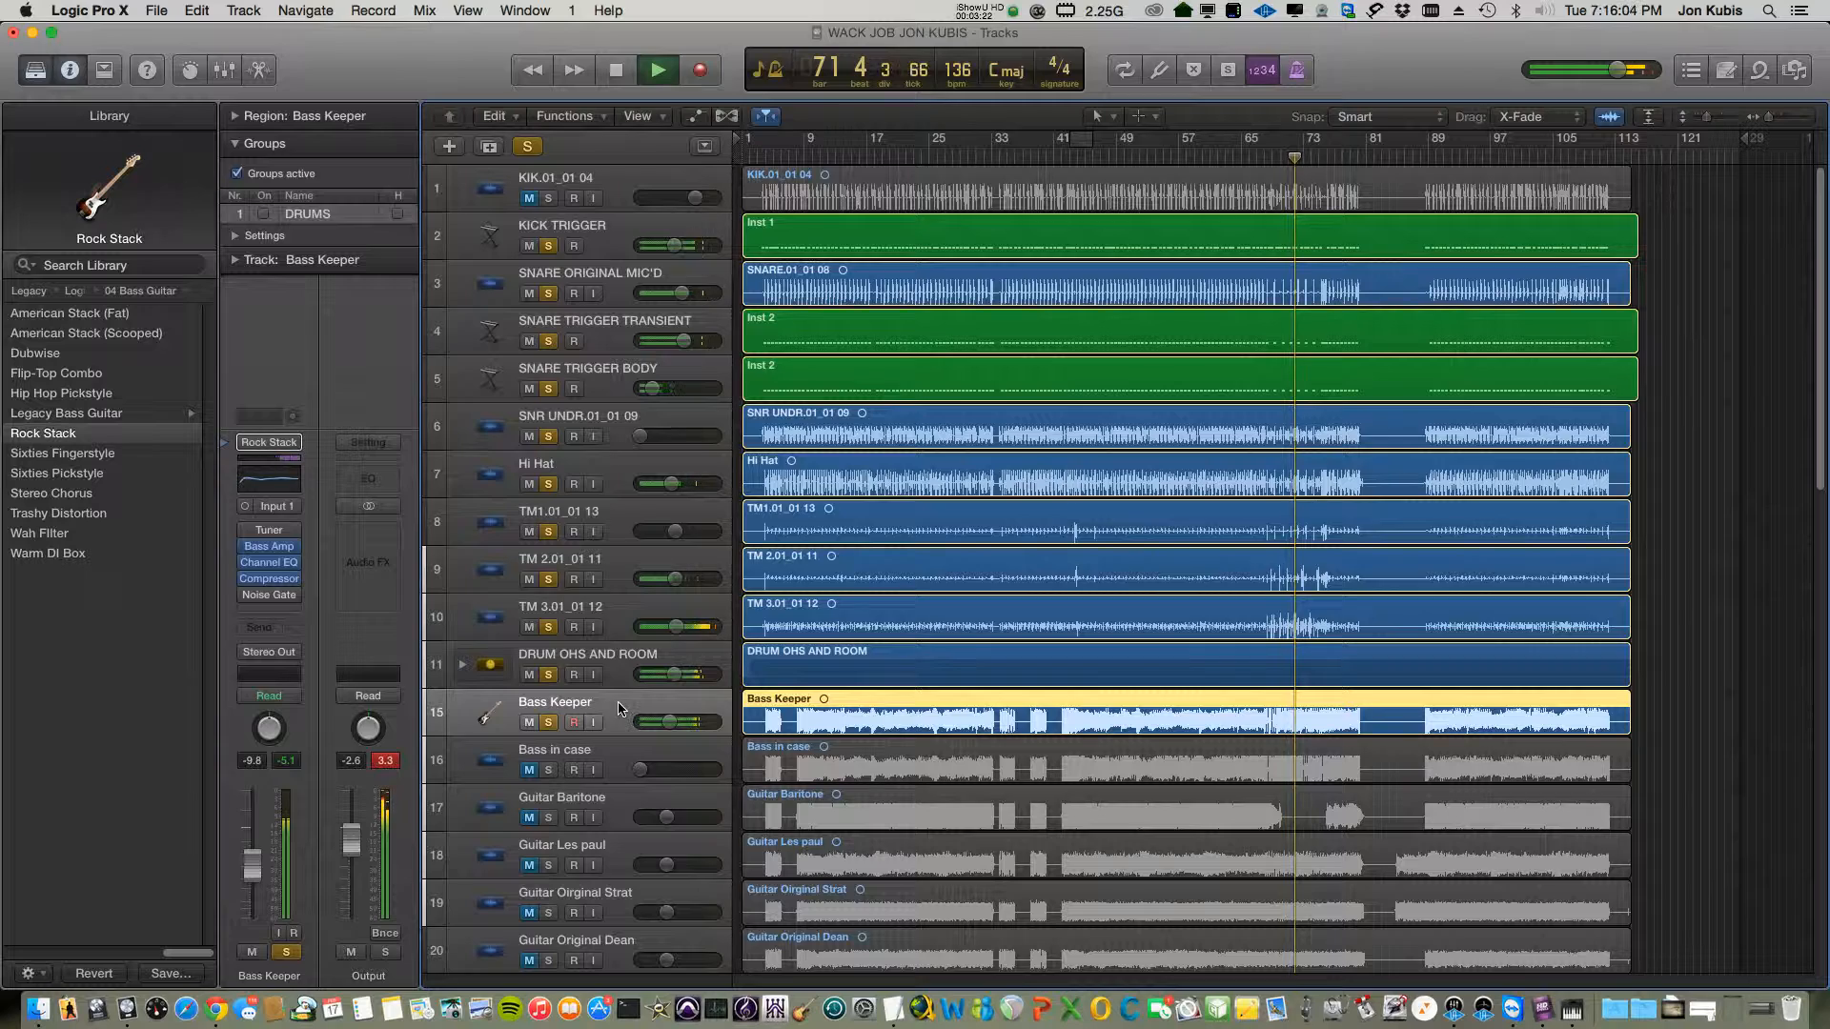
click(259, 578)
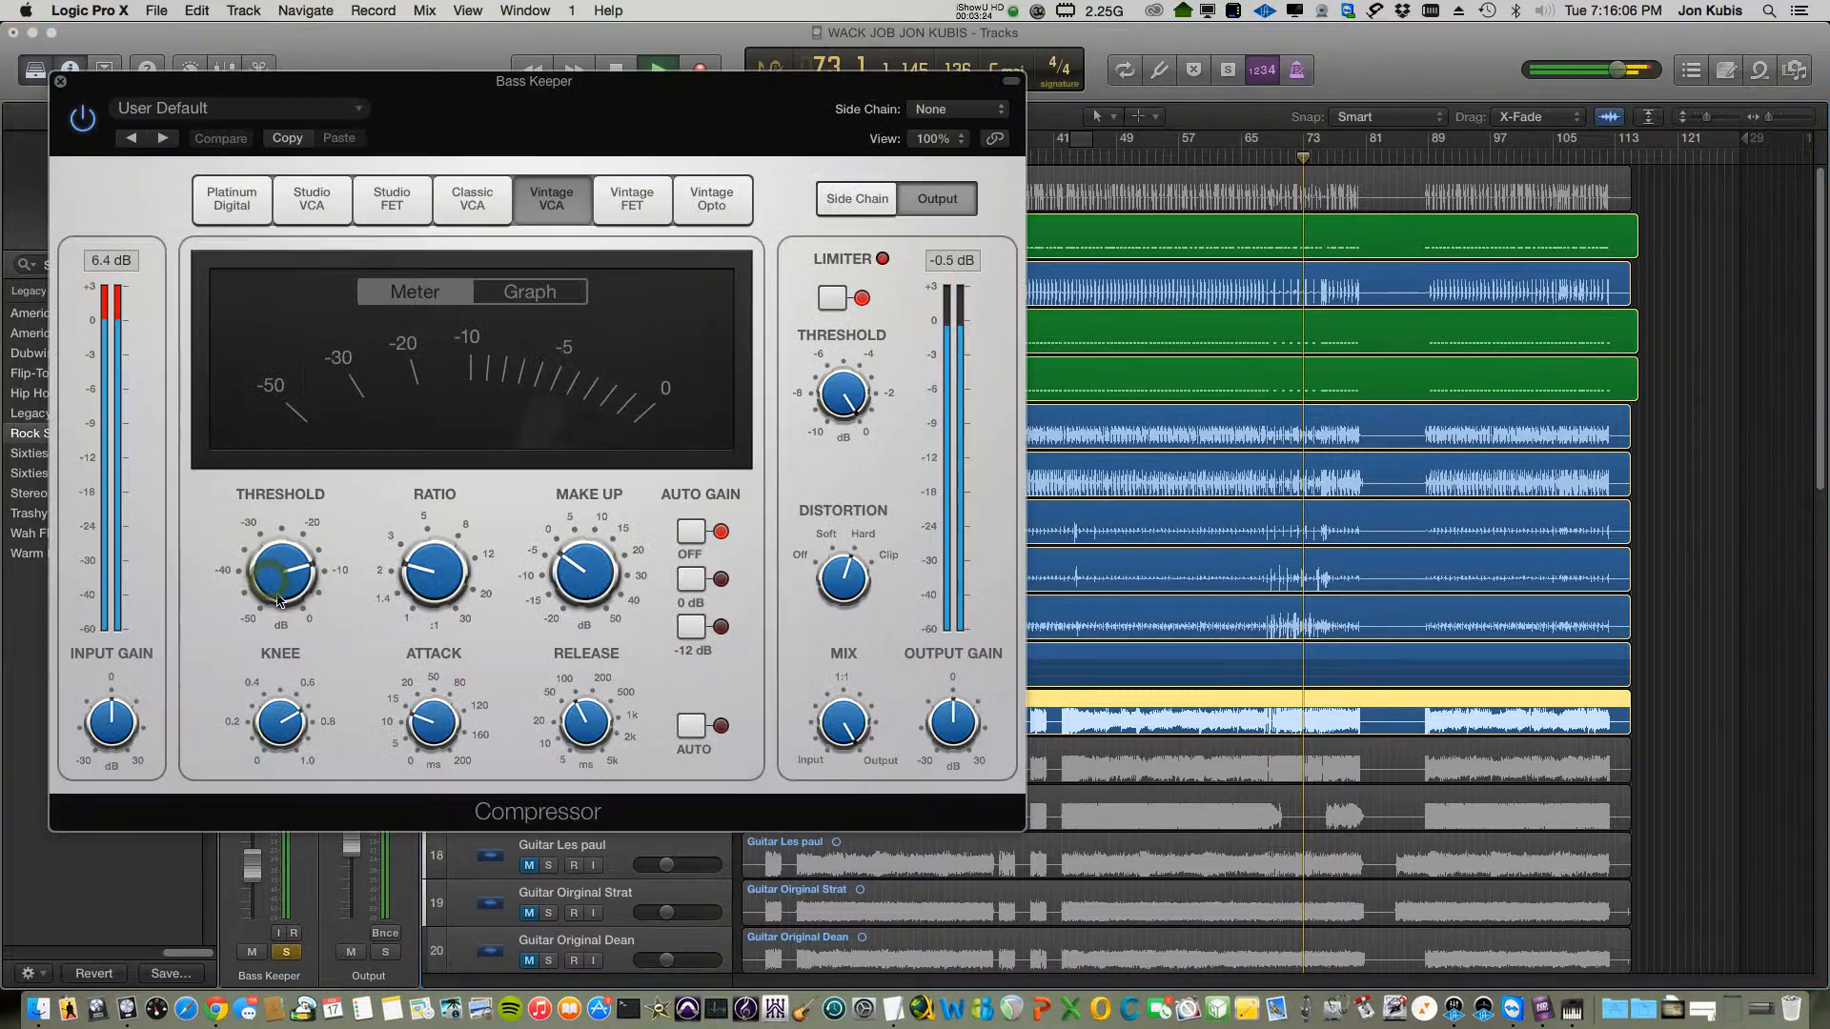
click(61, 84)
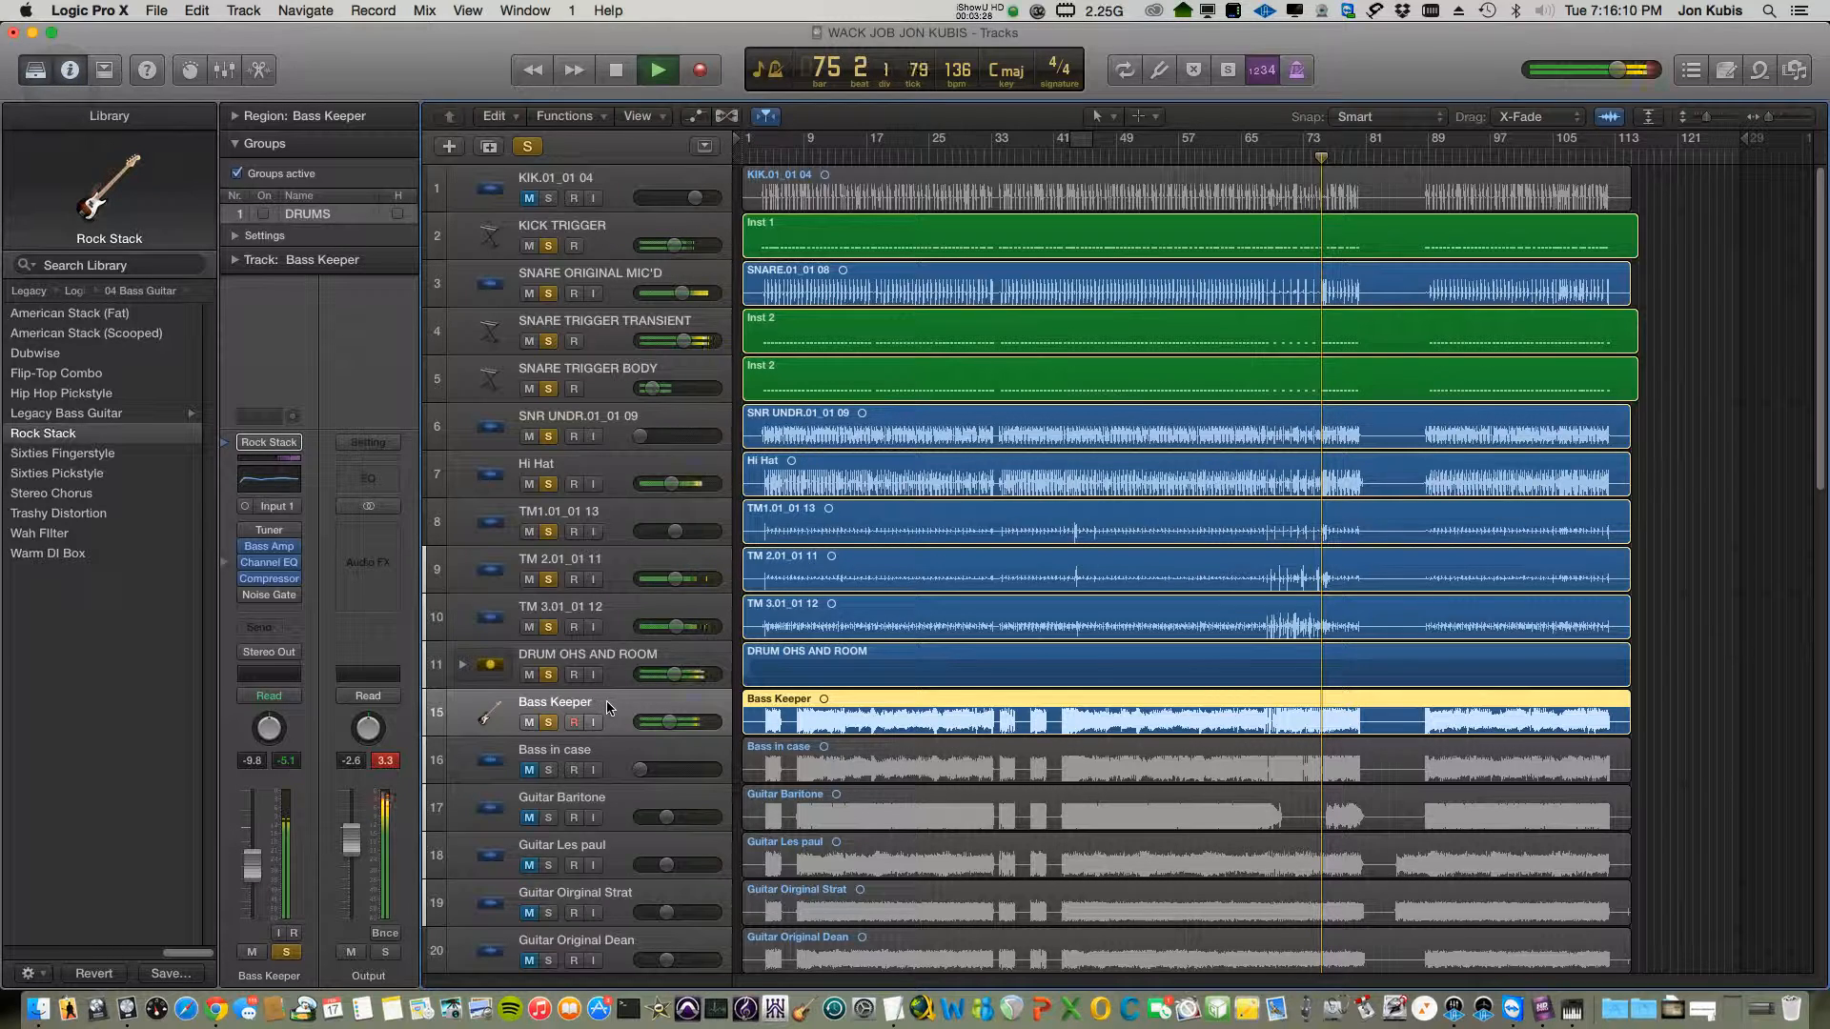
- Lower the Bass Keeper track's volume to -11.2 dB while playing the mix from bar 8
drag(673, 722, 666, 721)
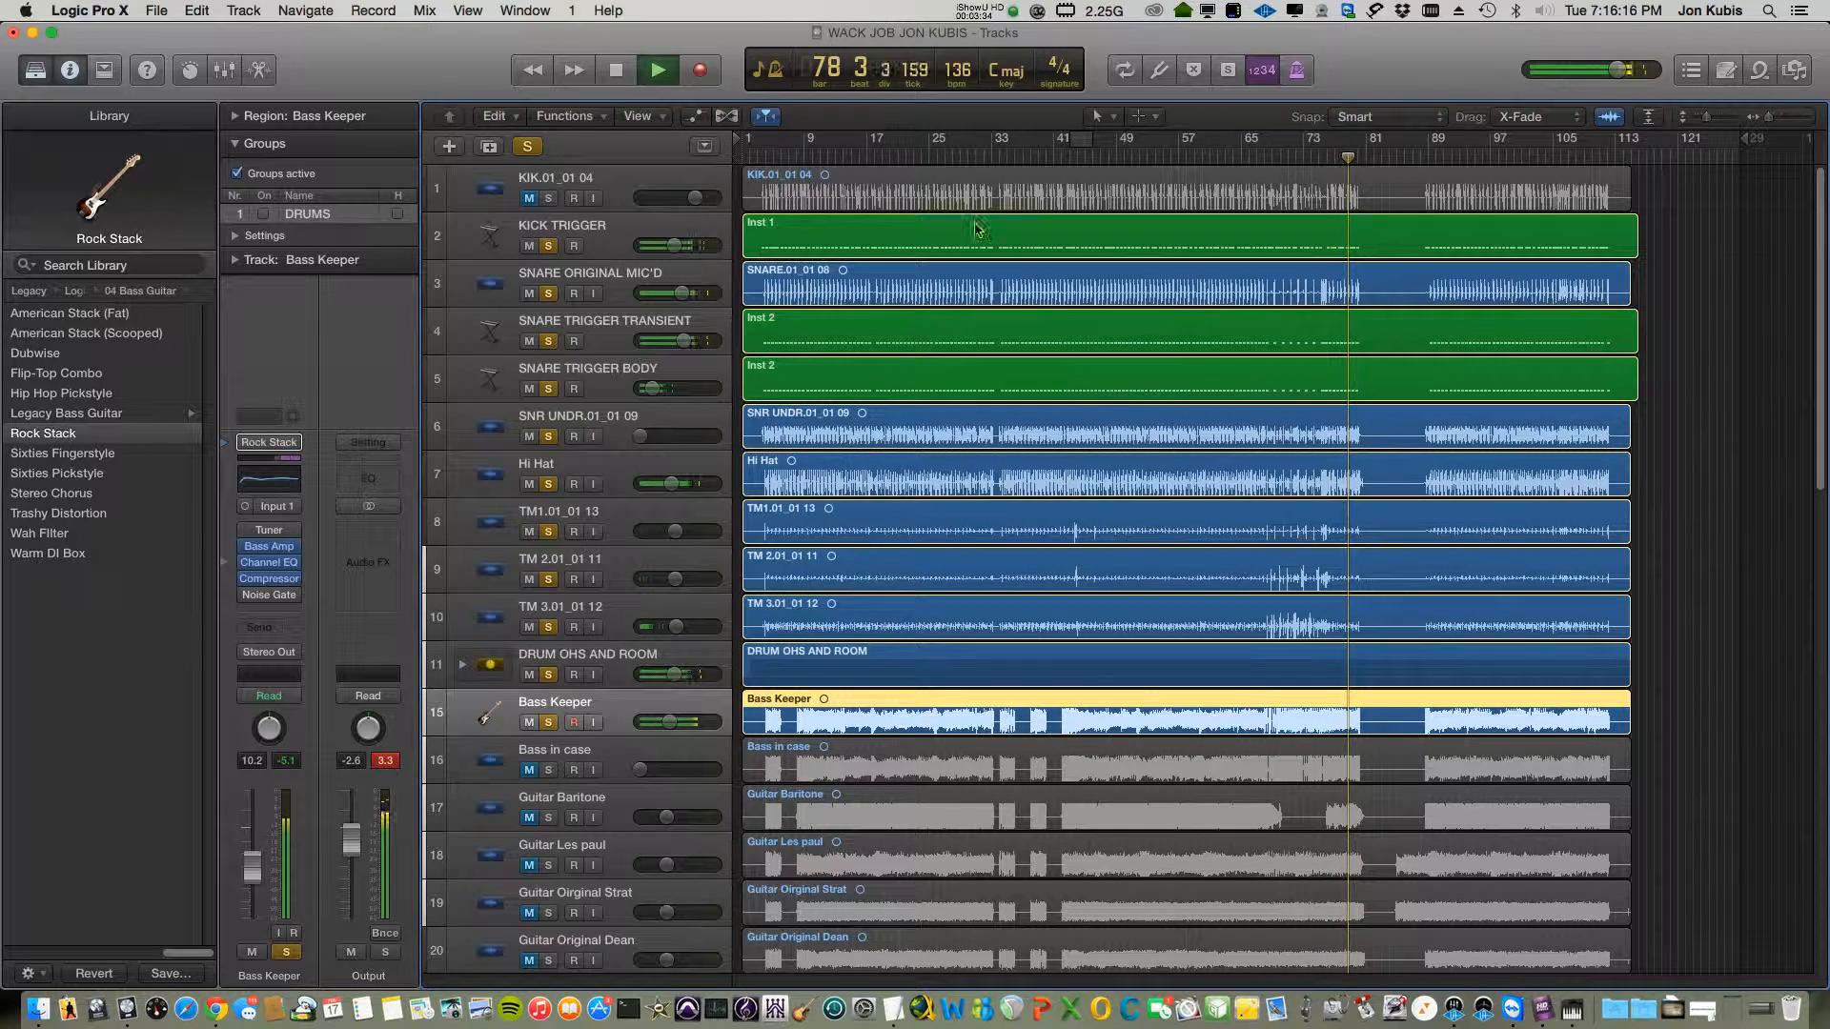
key(space)
click(795, 160)
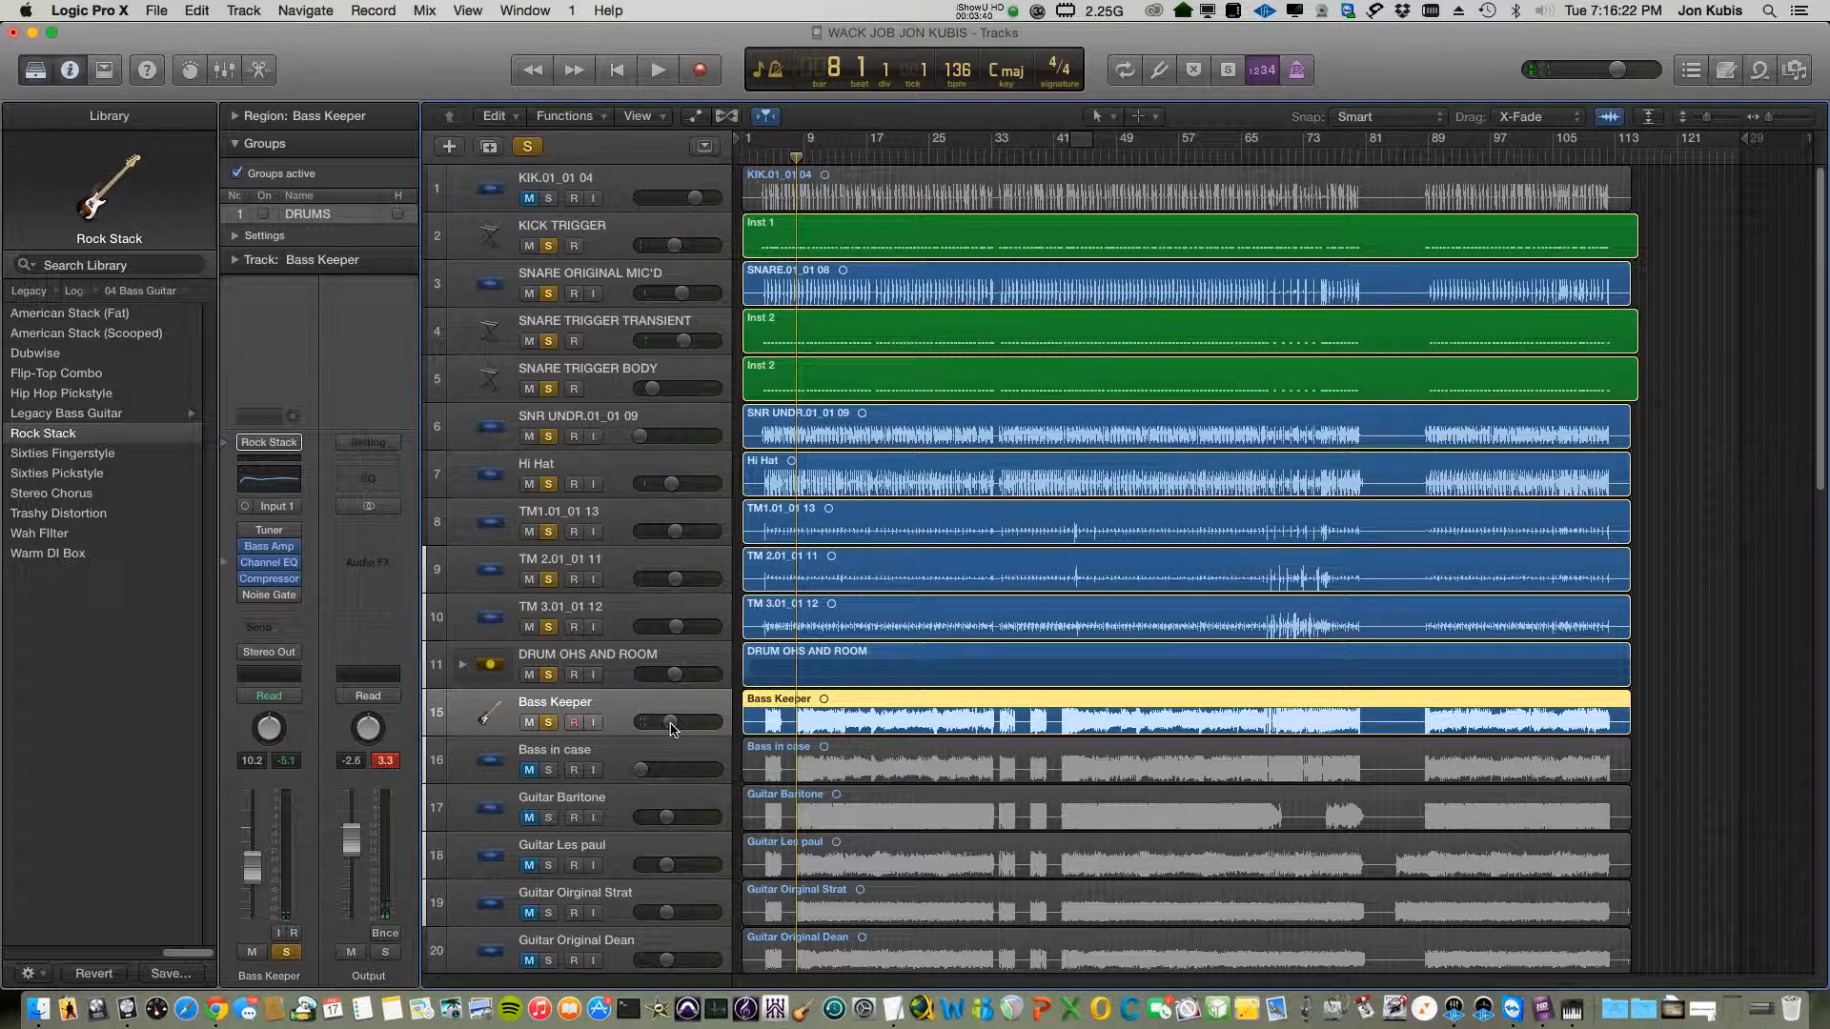
key(space)
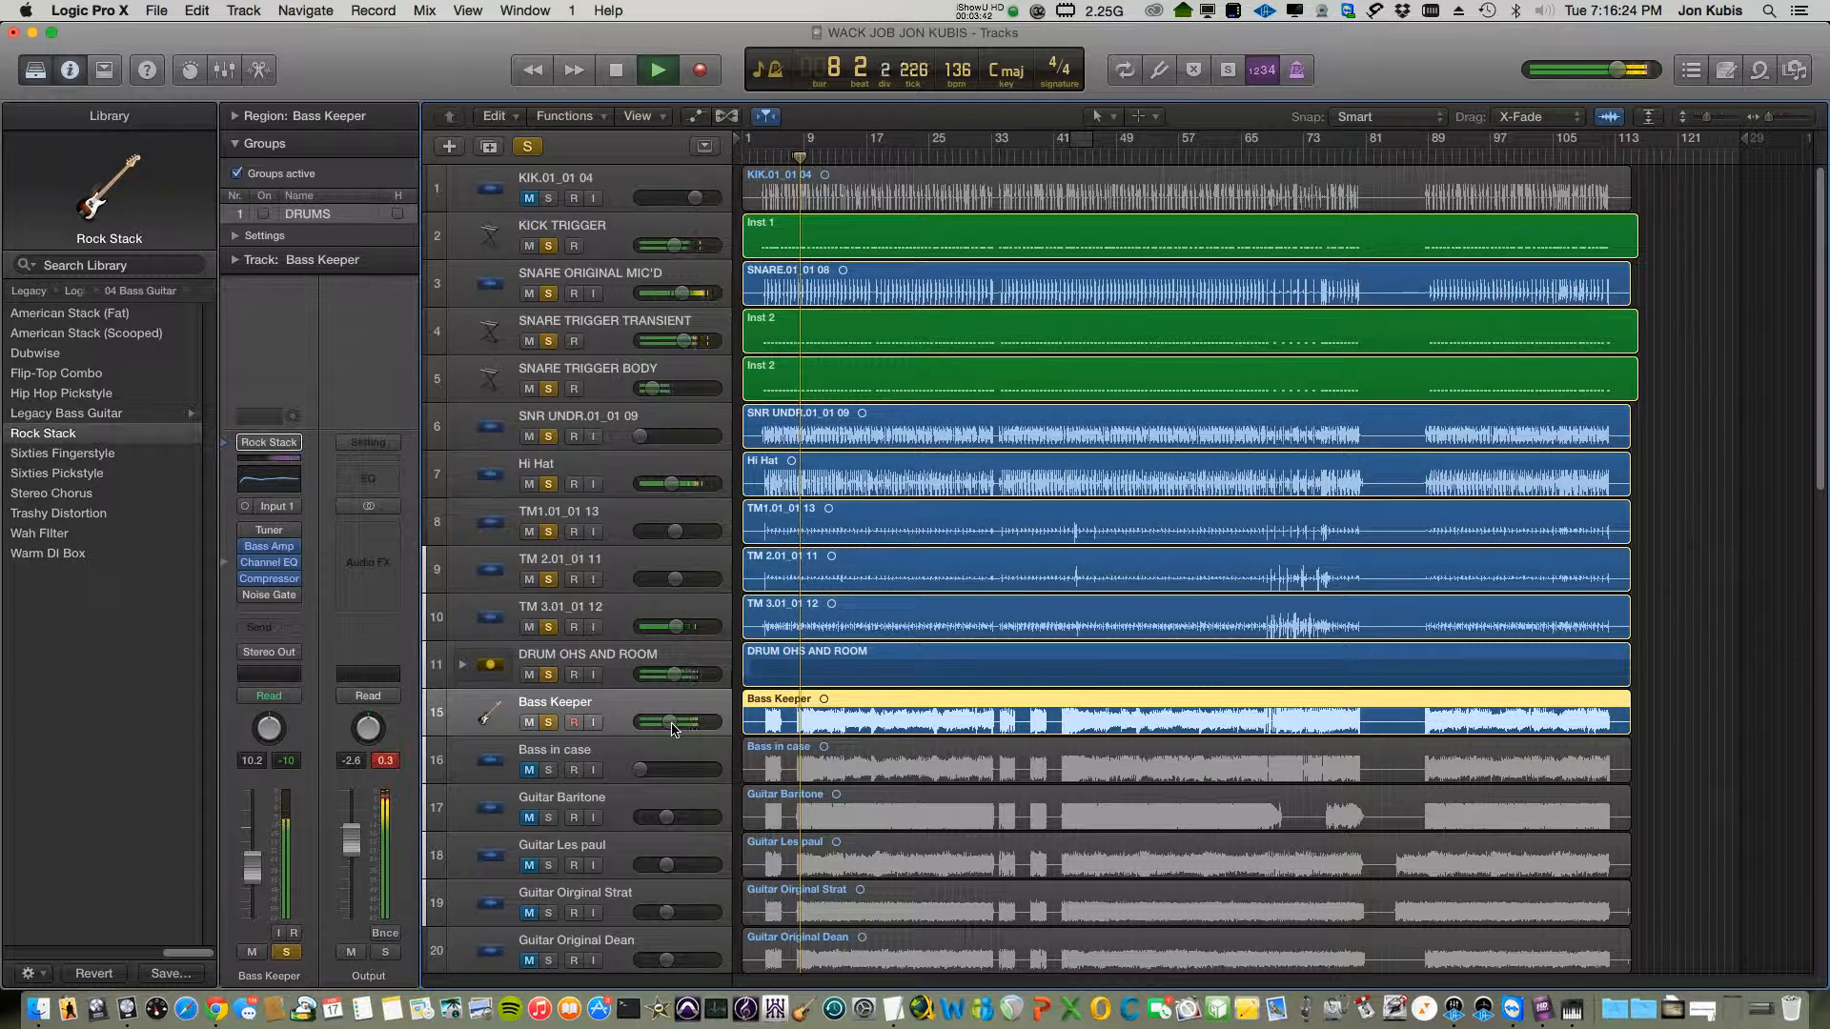
drag(672, 729, 666, 731)
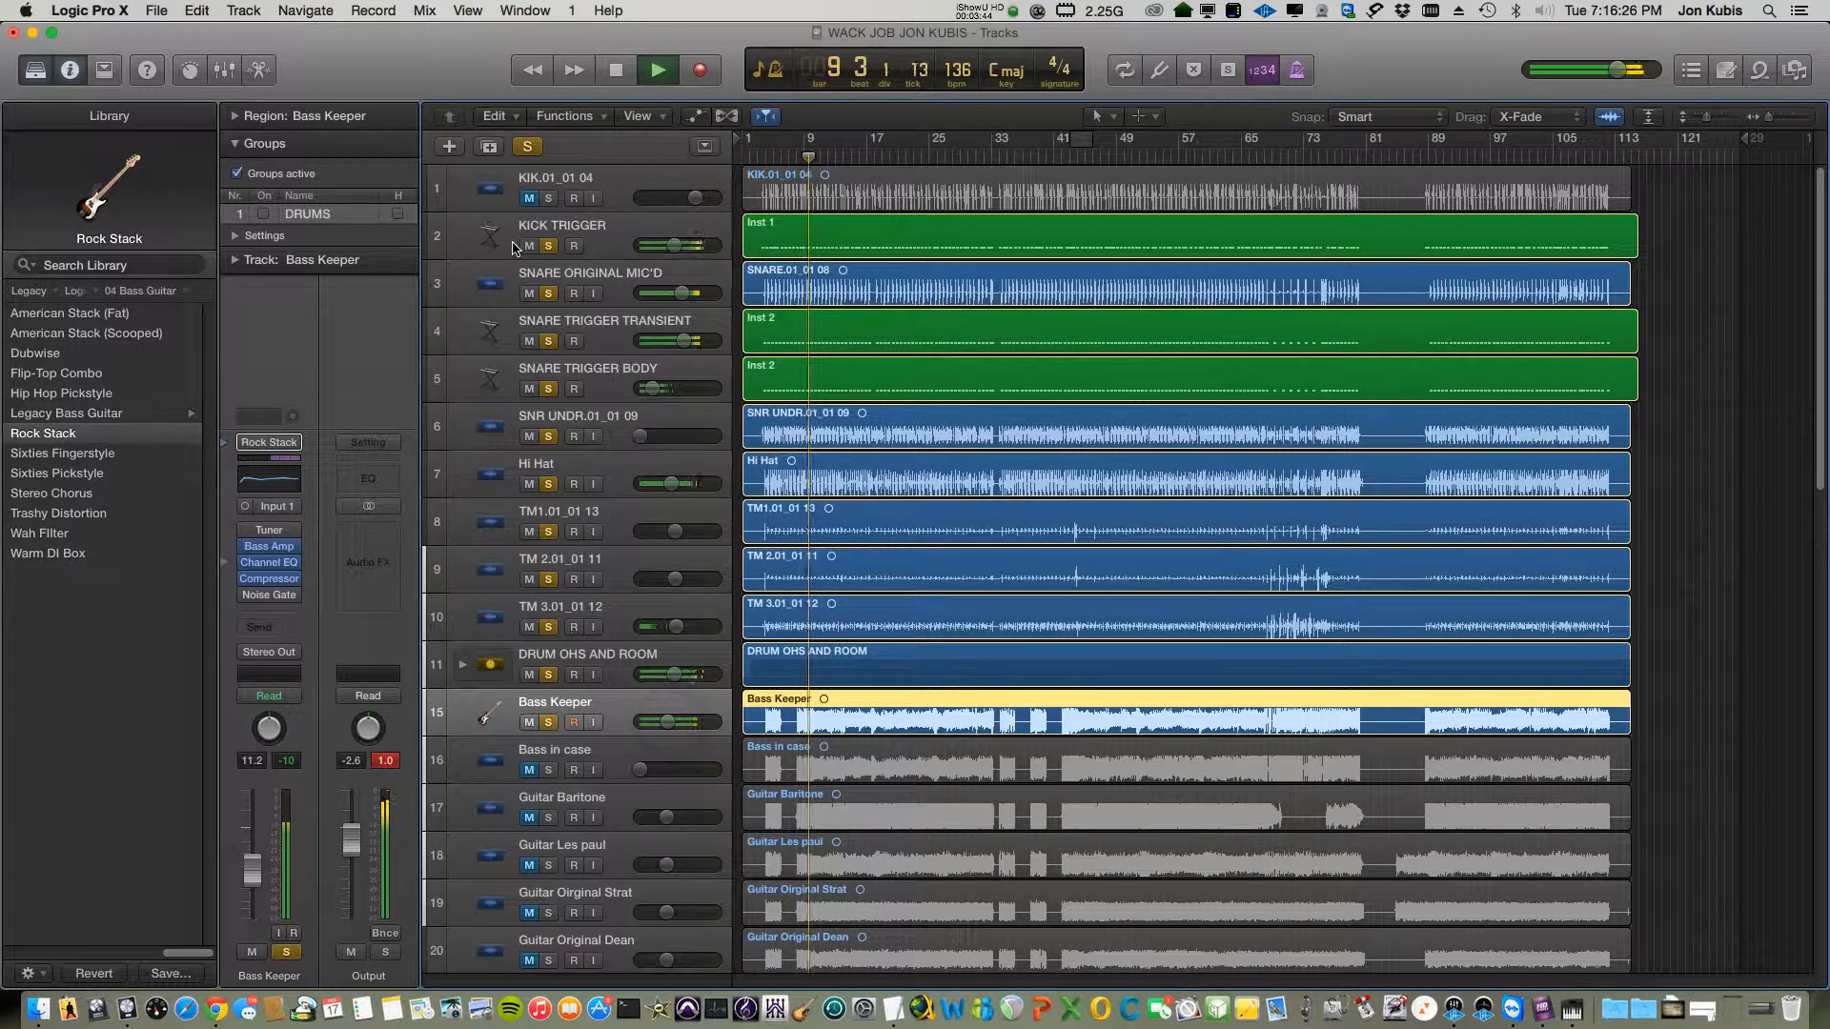
- Set the KICK TRIGGER track's volume to -6.0 dB while the mix plays
click(618, 234)
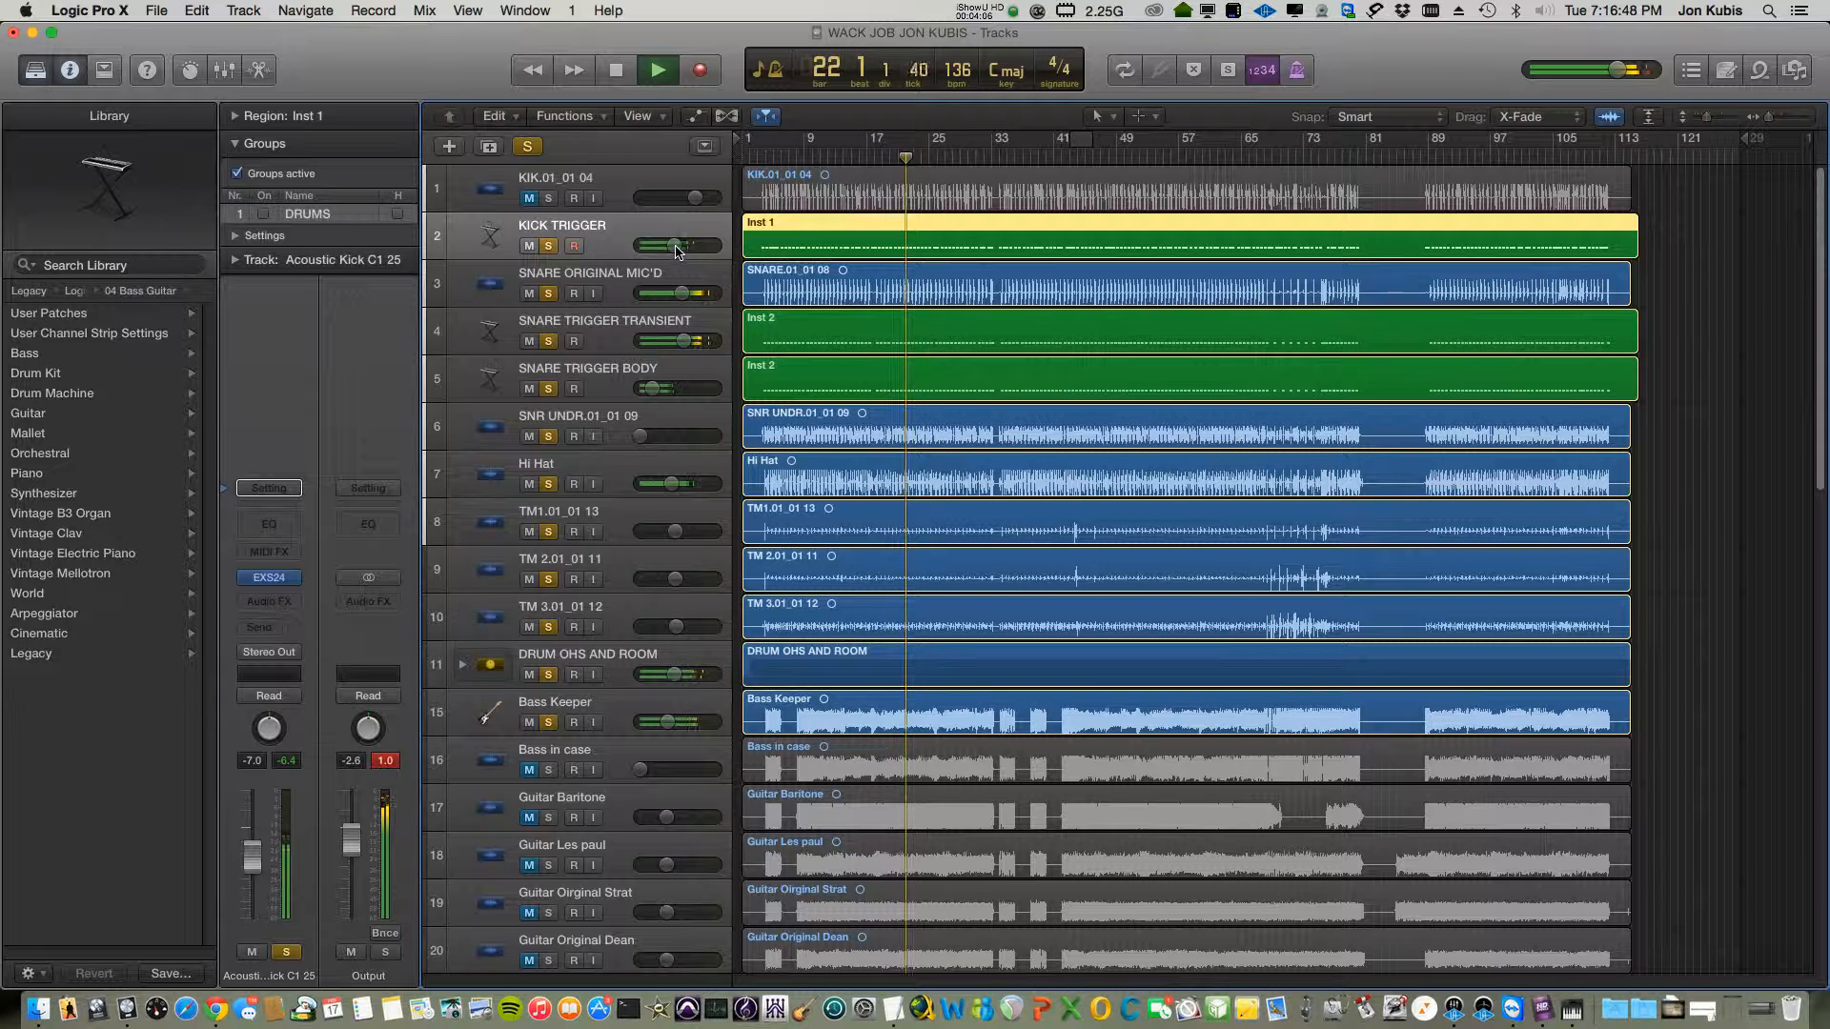
drag(674, 244, 681, 245)
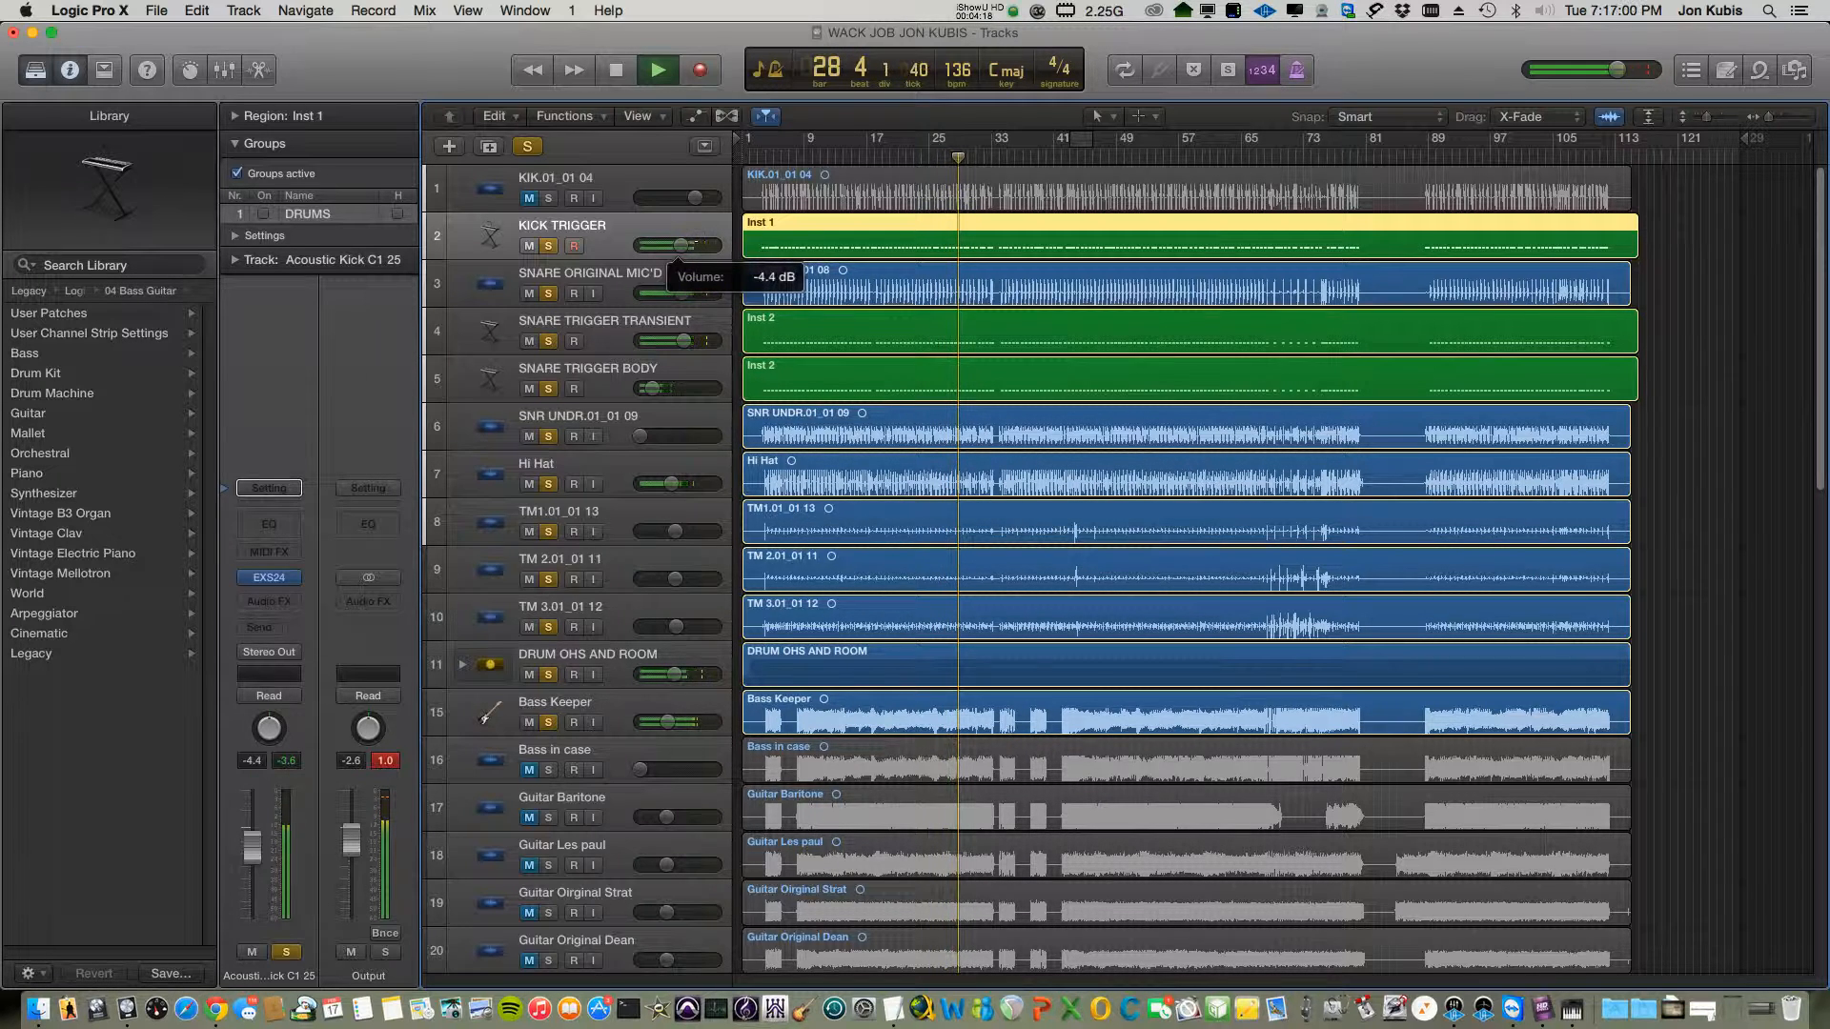
drag(682, 245, 680, 247)
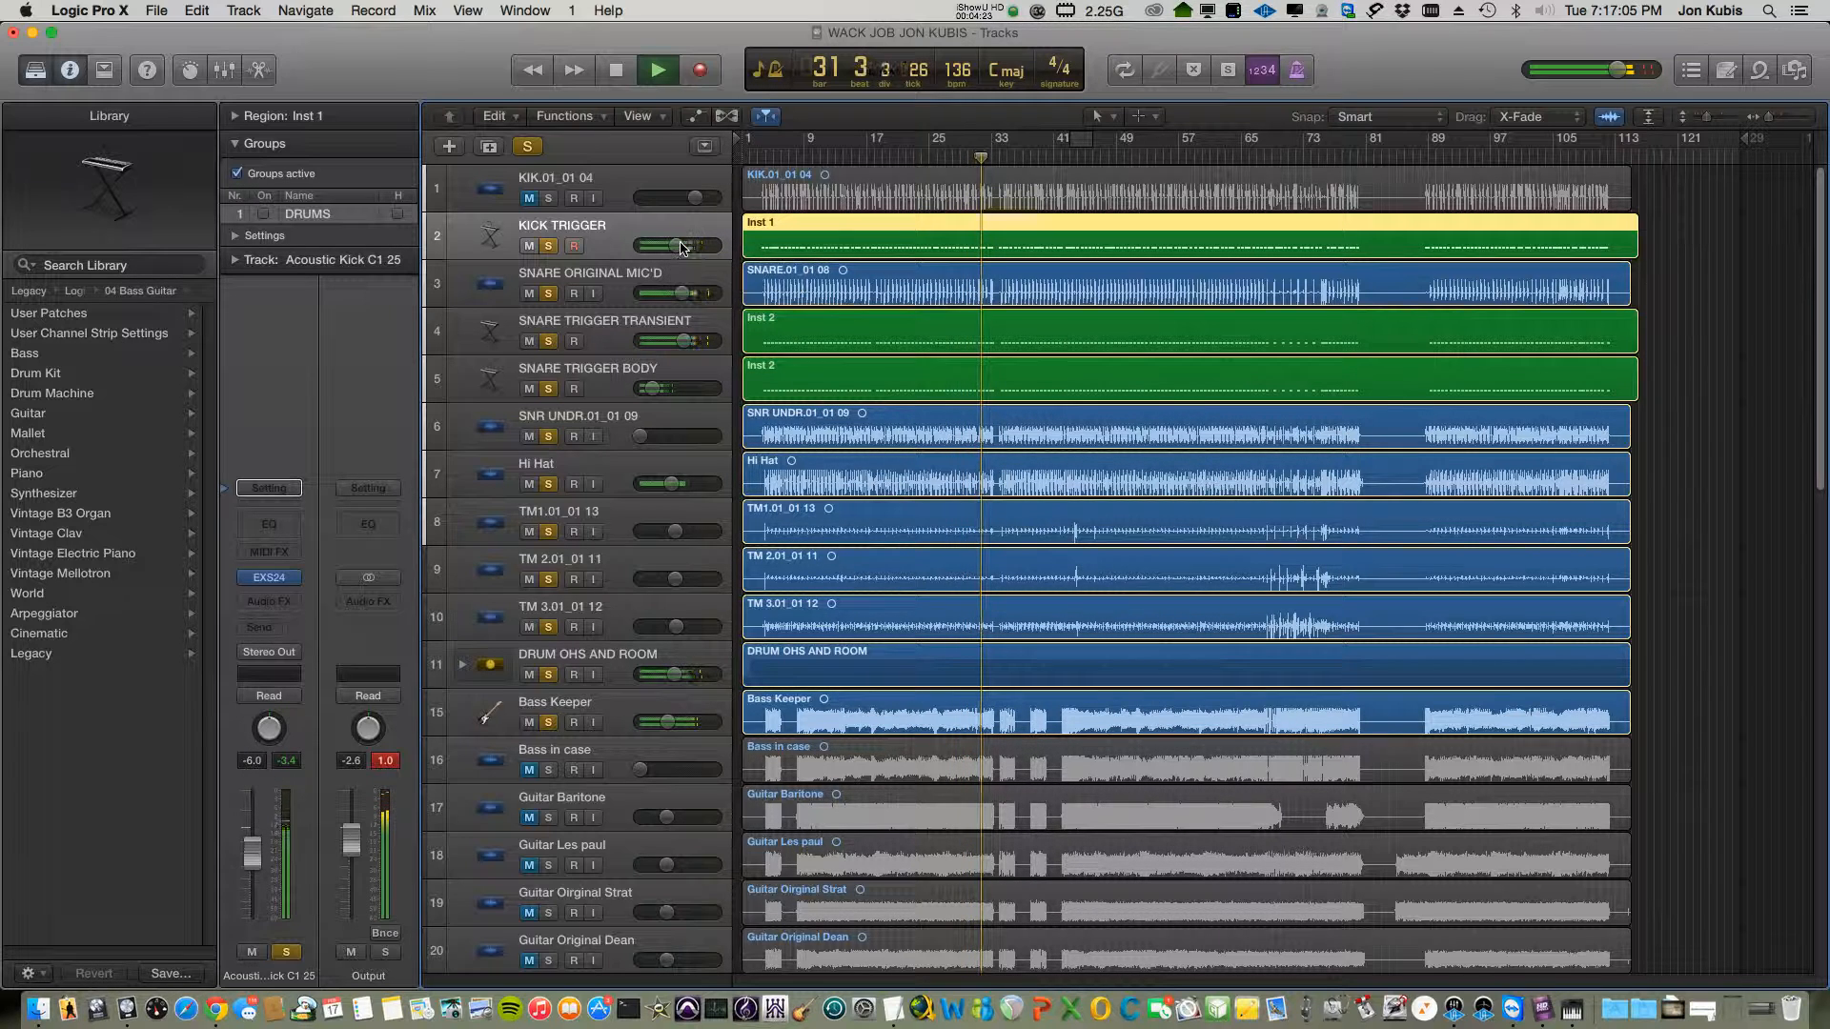
- Insert a Channel EQ on KICK TRIGGER with its analyzer on, boosting 4600 Hz by 10 dB and the 52 Hz low shelf by 4.5 dB
click(881, 156)
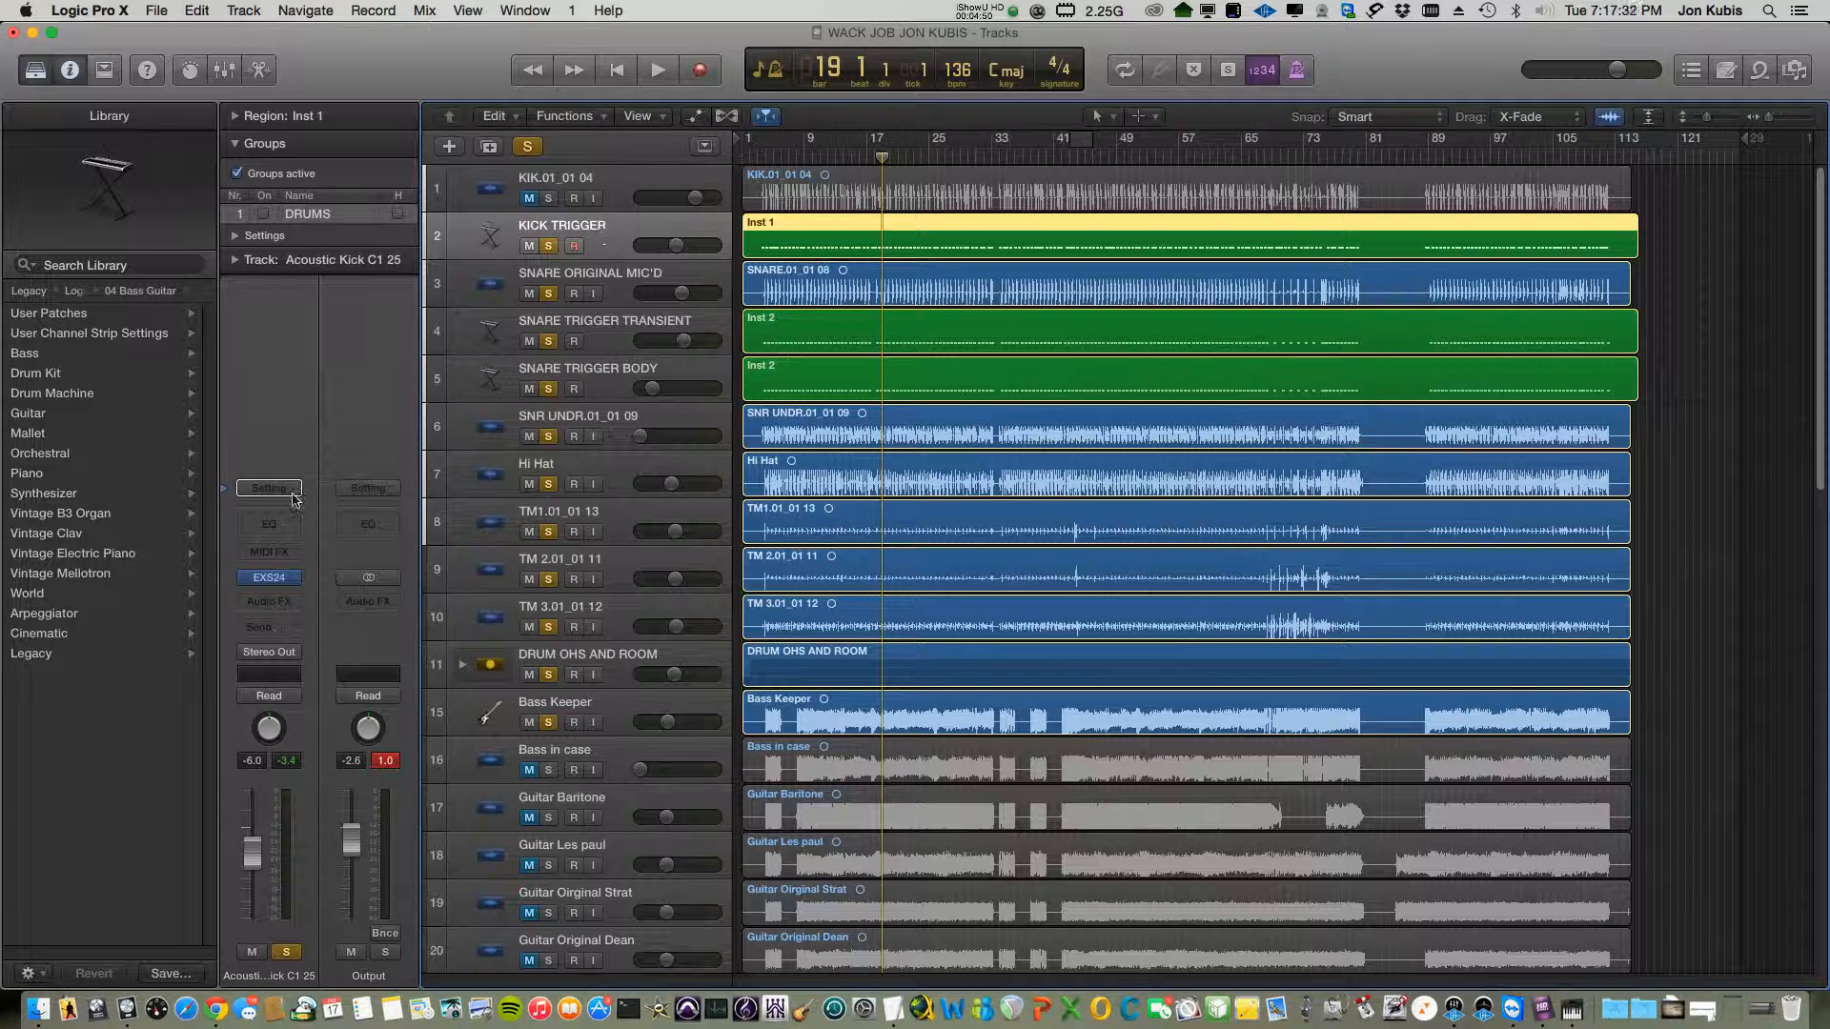
click(279, 526)
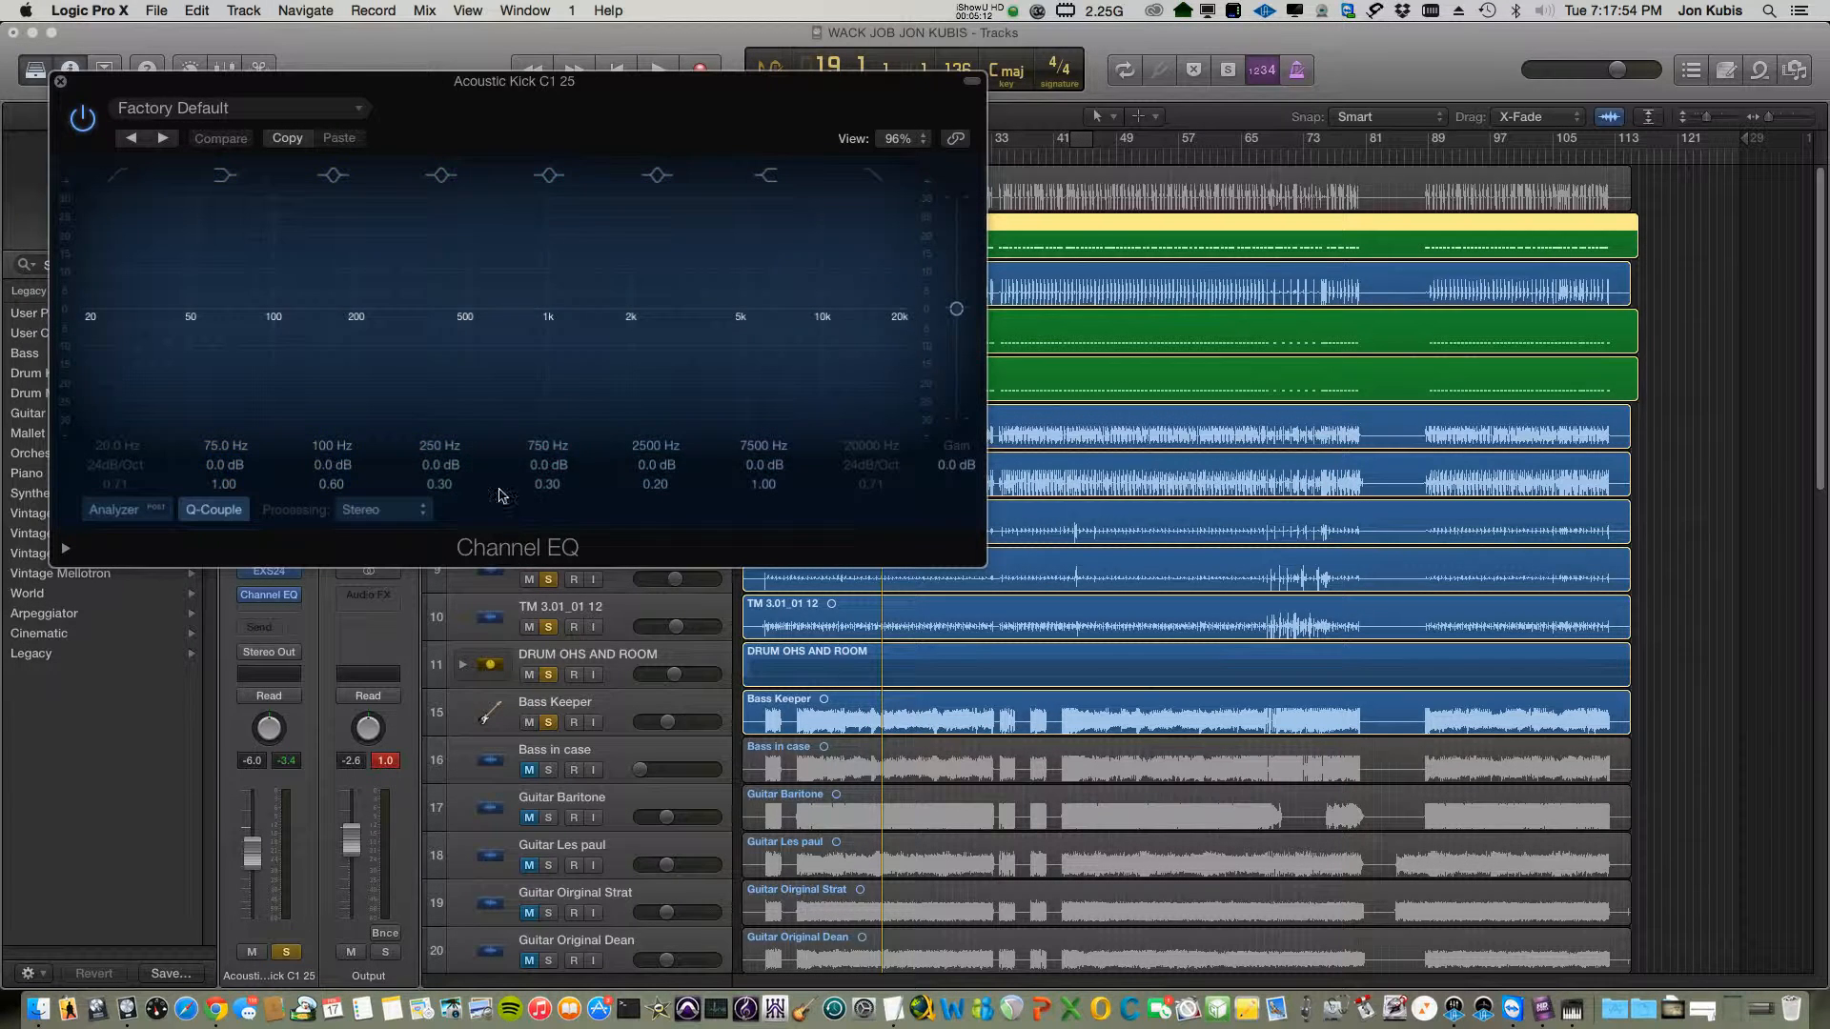
key(space)
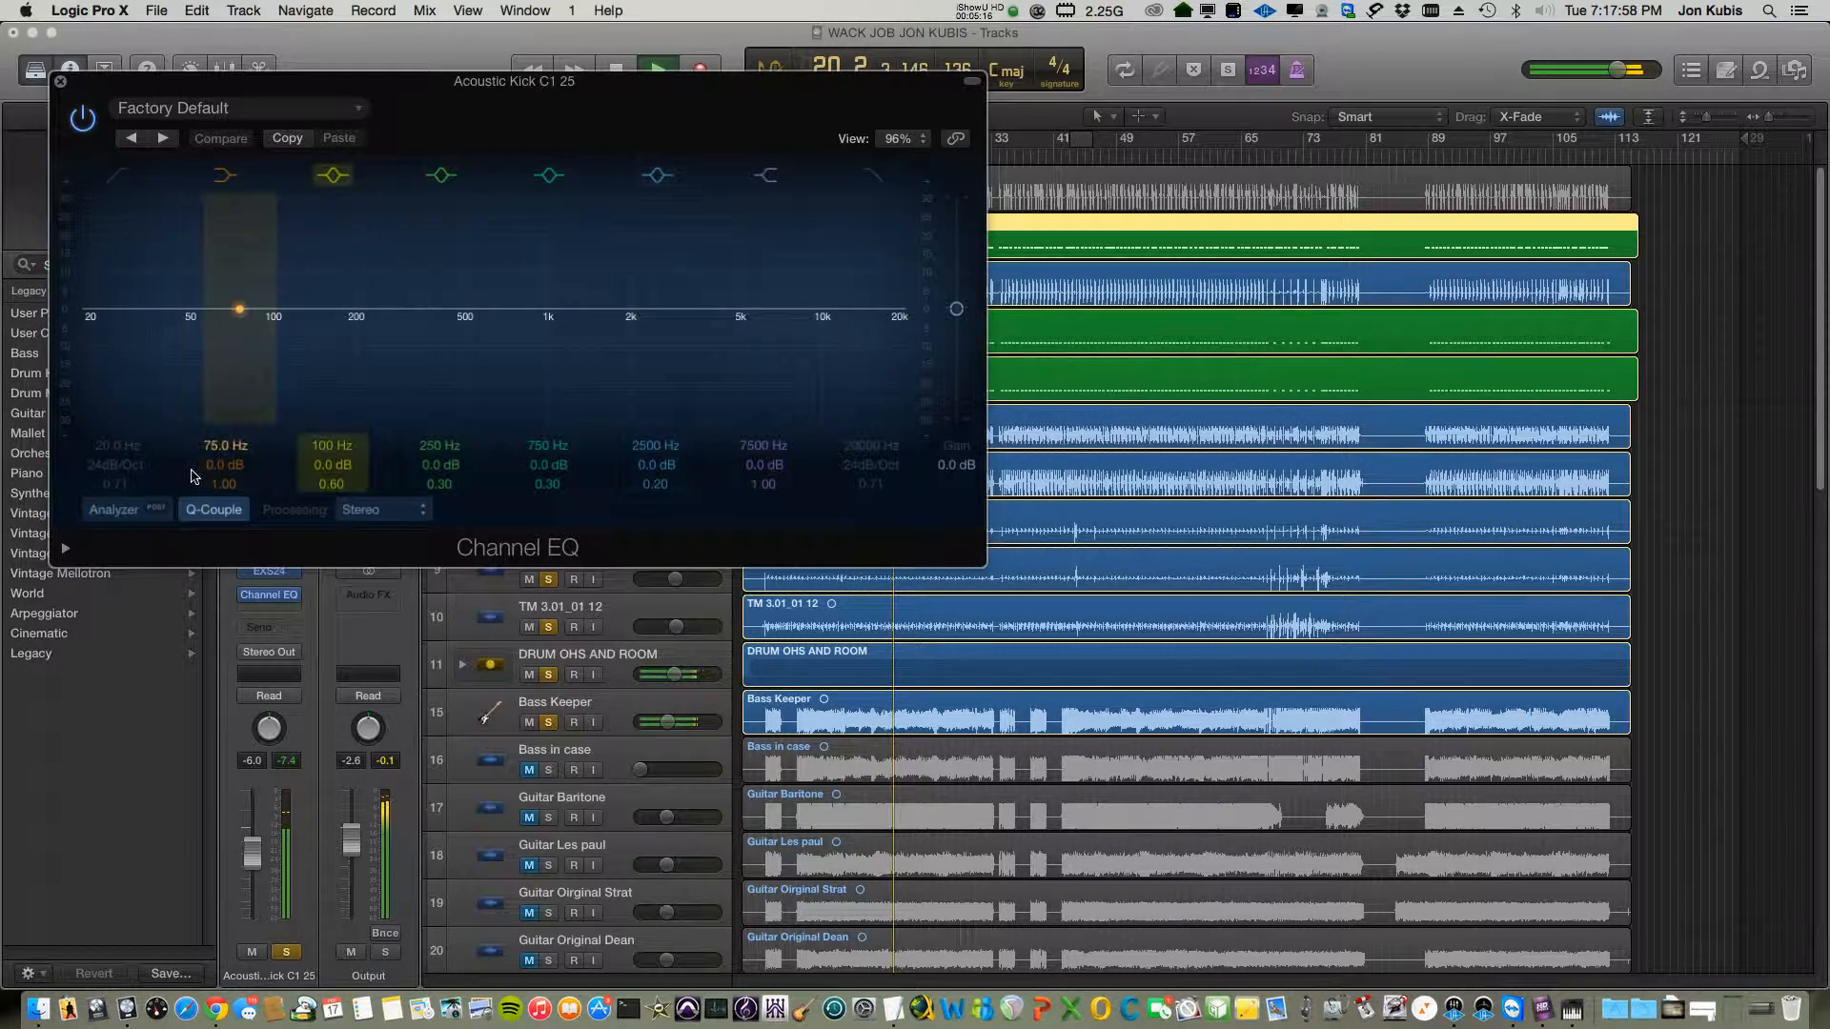
click(138, 511)
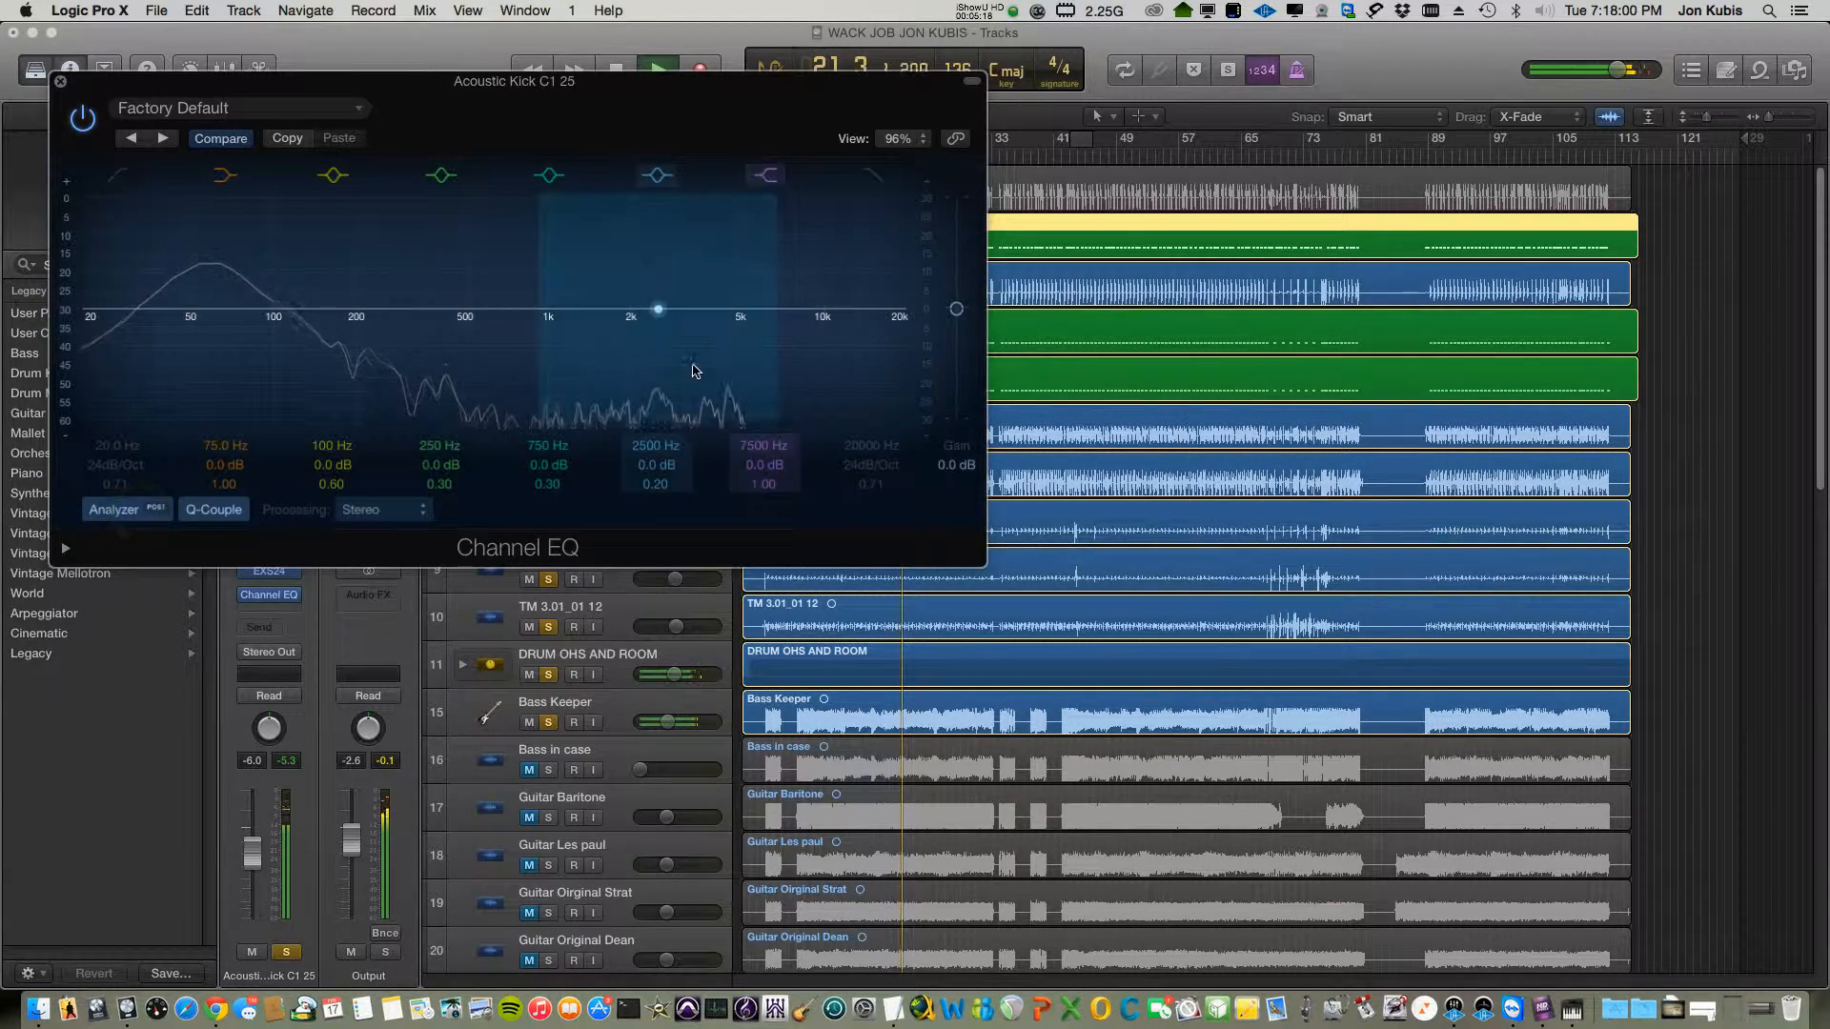
drag(678, 368, 756, 316)
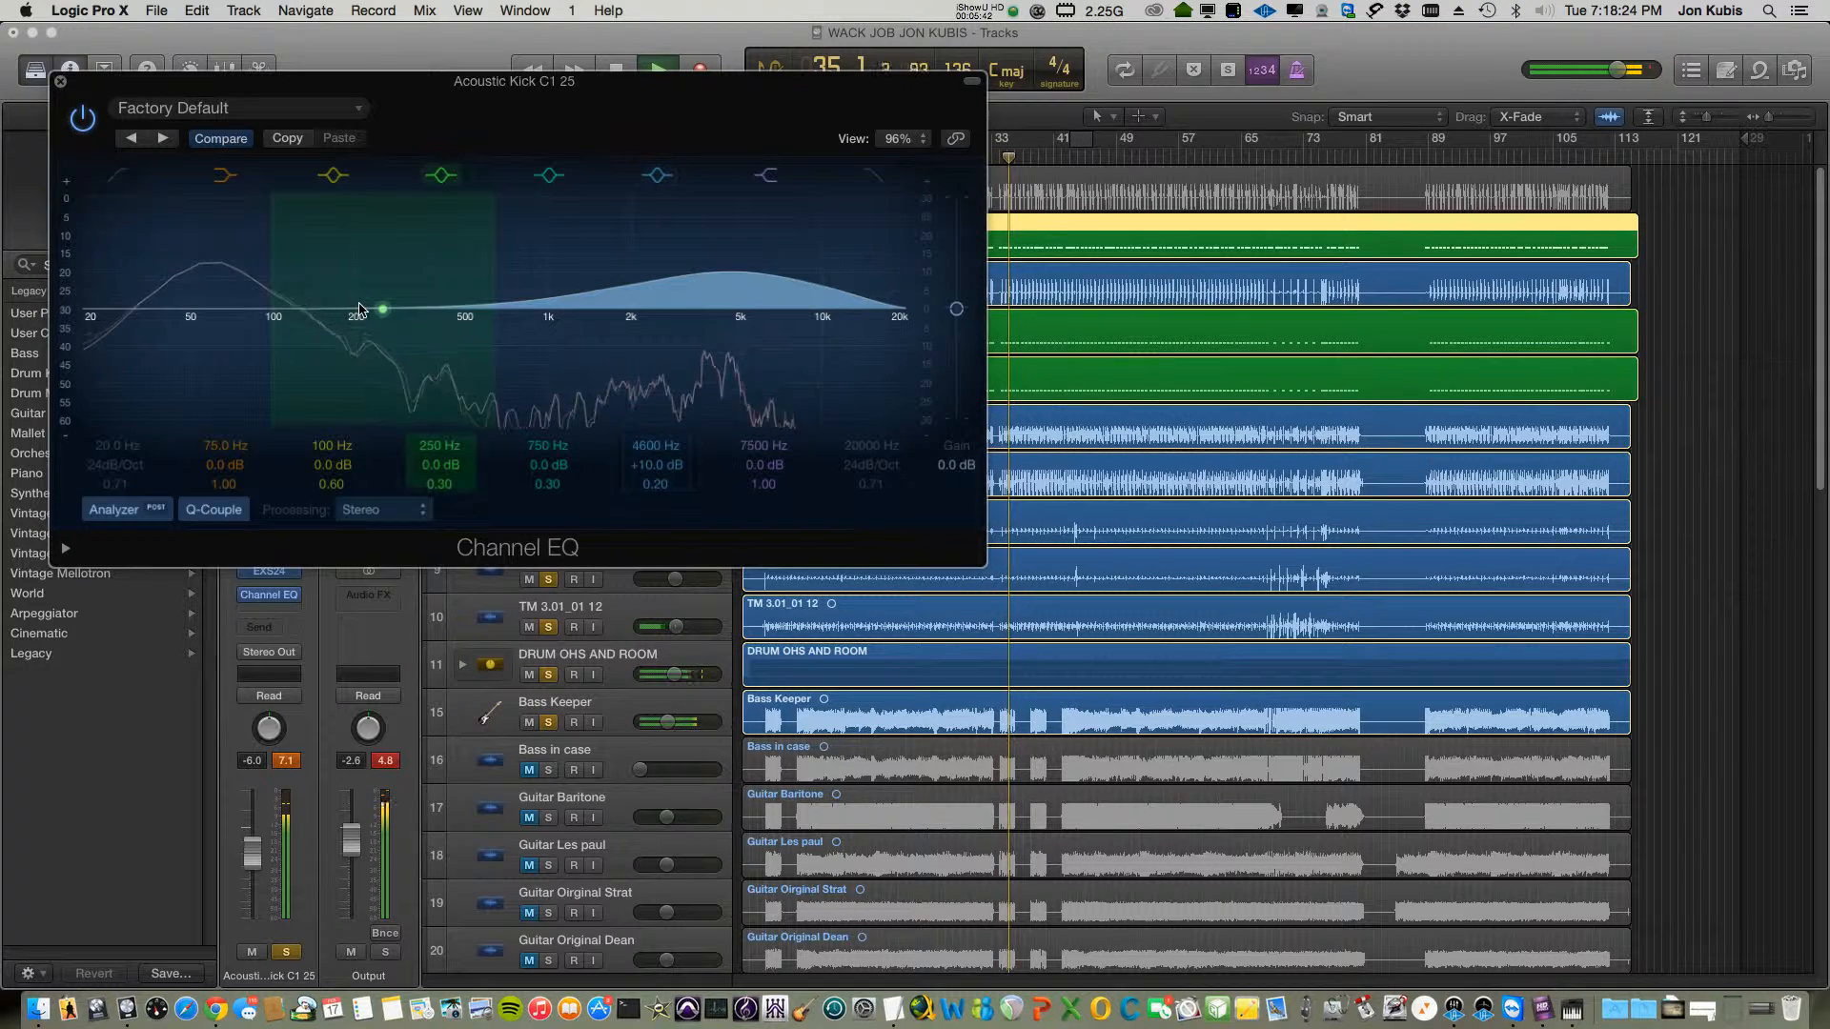
drag(174, 329, 126, 304)
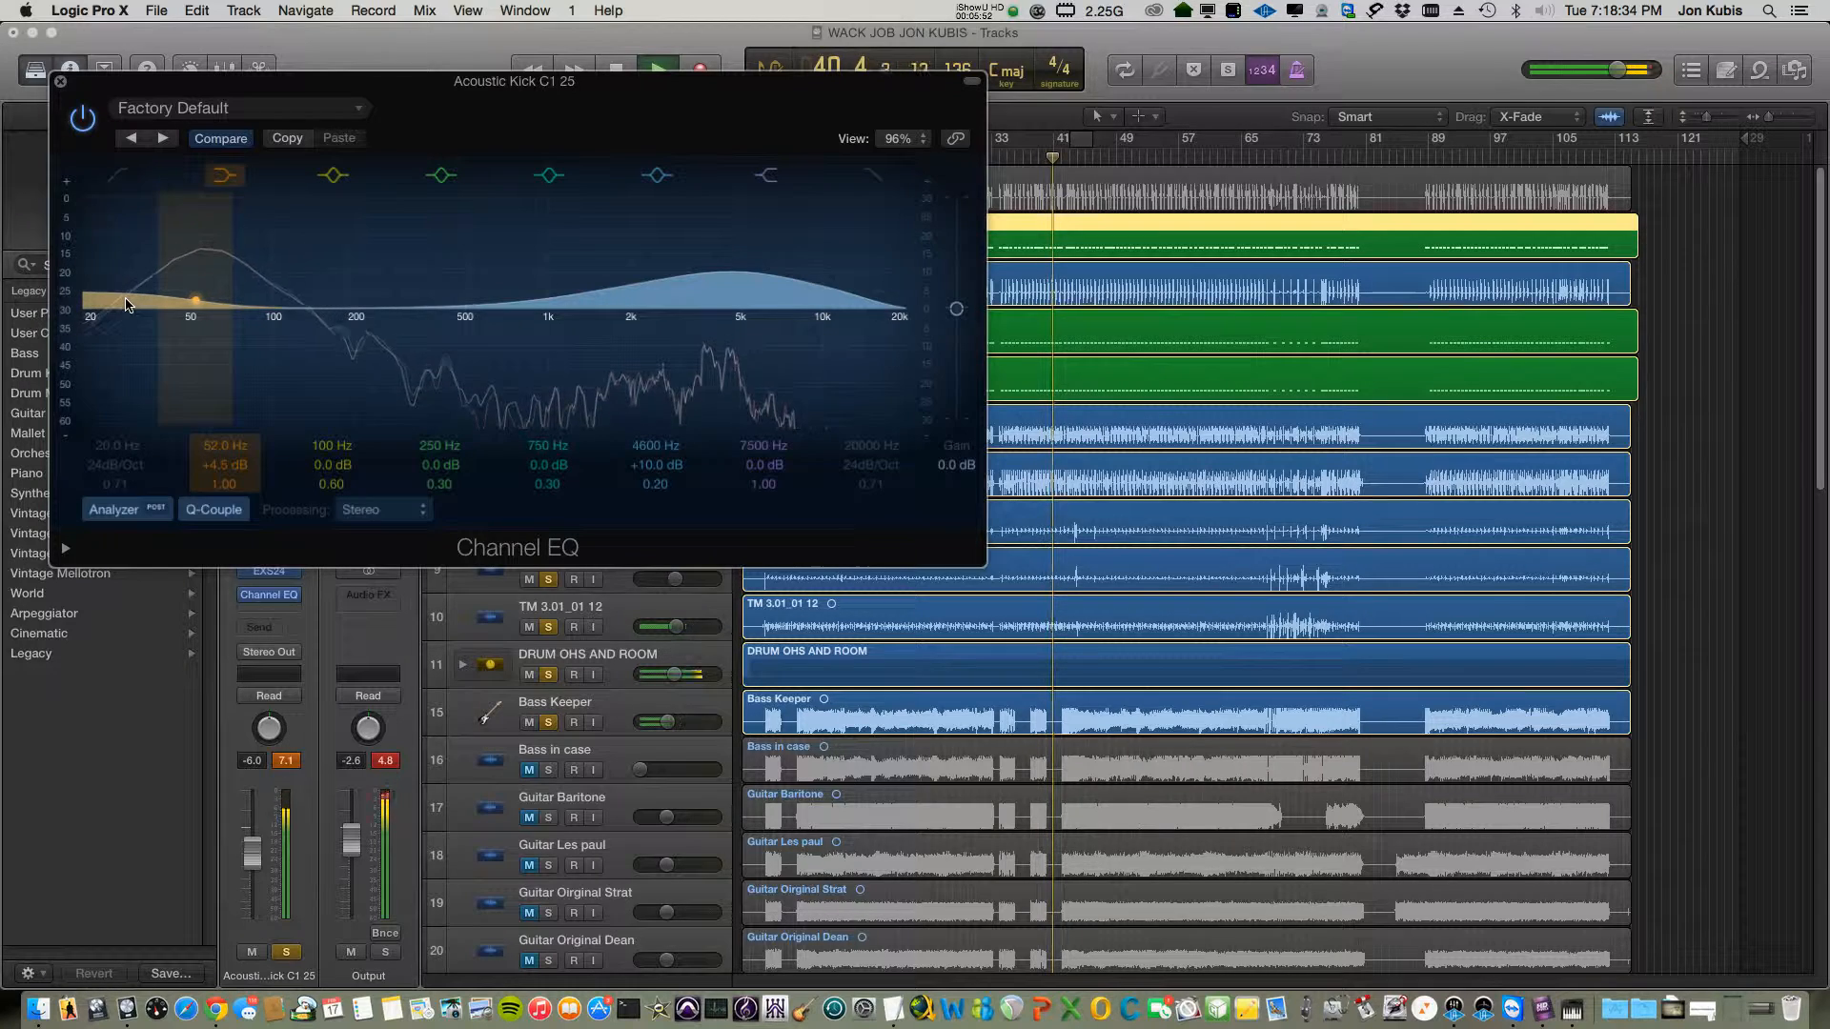
click(60, 82)
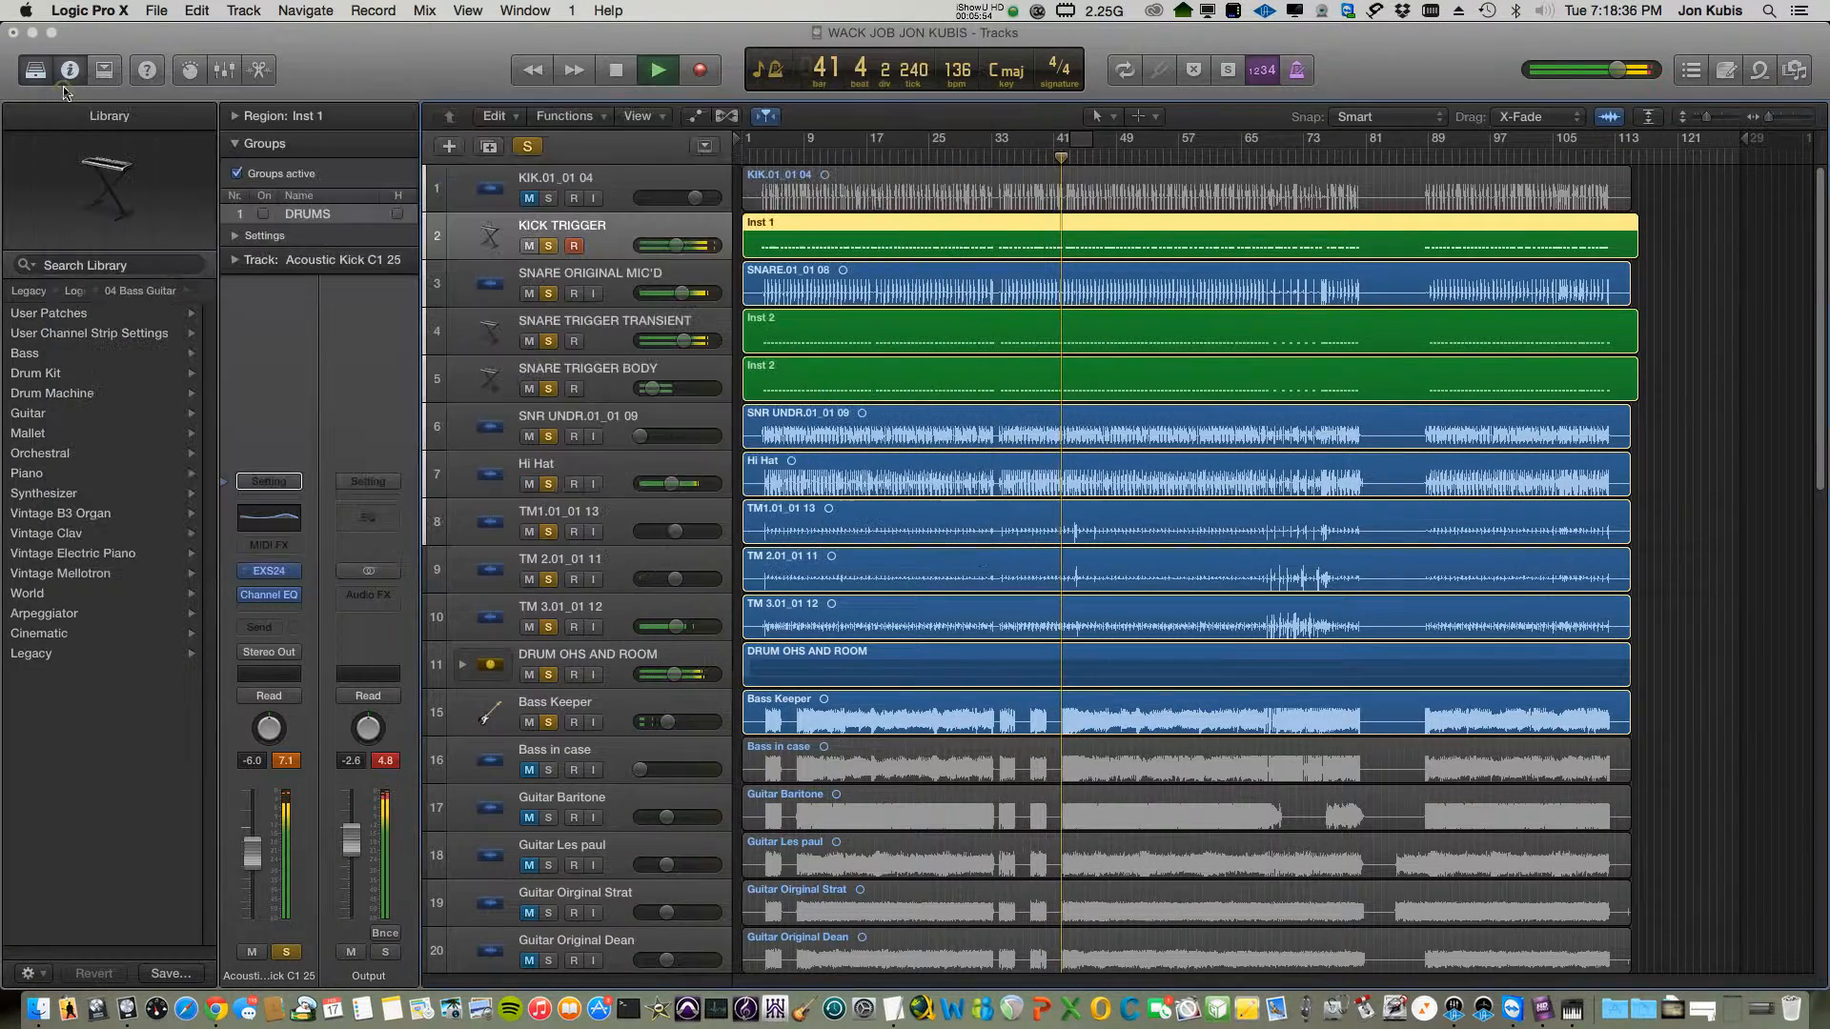
- Lower the KICK TRIGGER volume to -9.4 dB and set its EQ low shelf to 55 Hz at +9.0 dB
drag(661, 252, 655, 249)
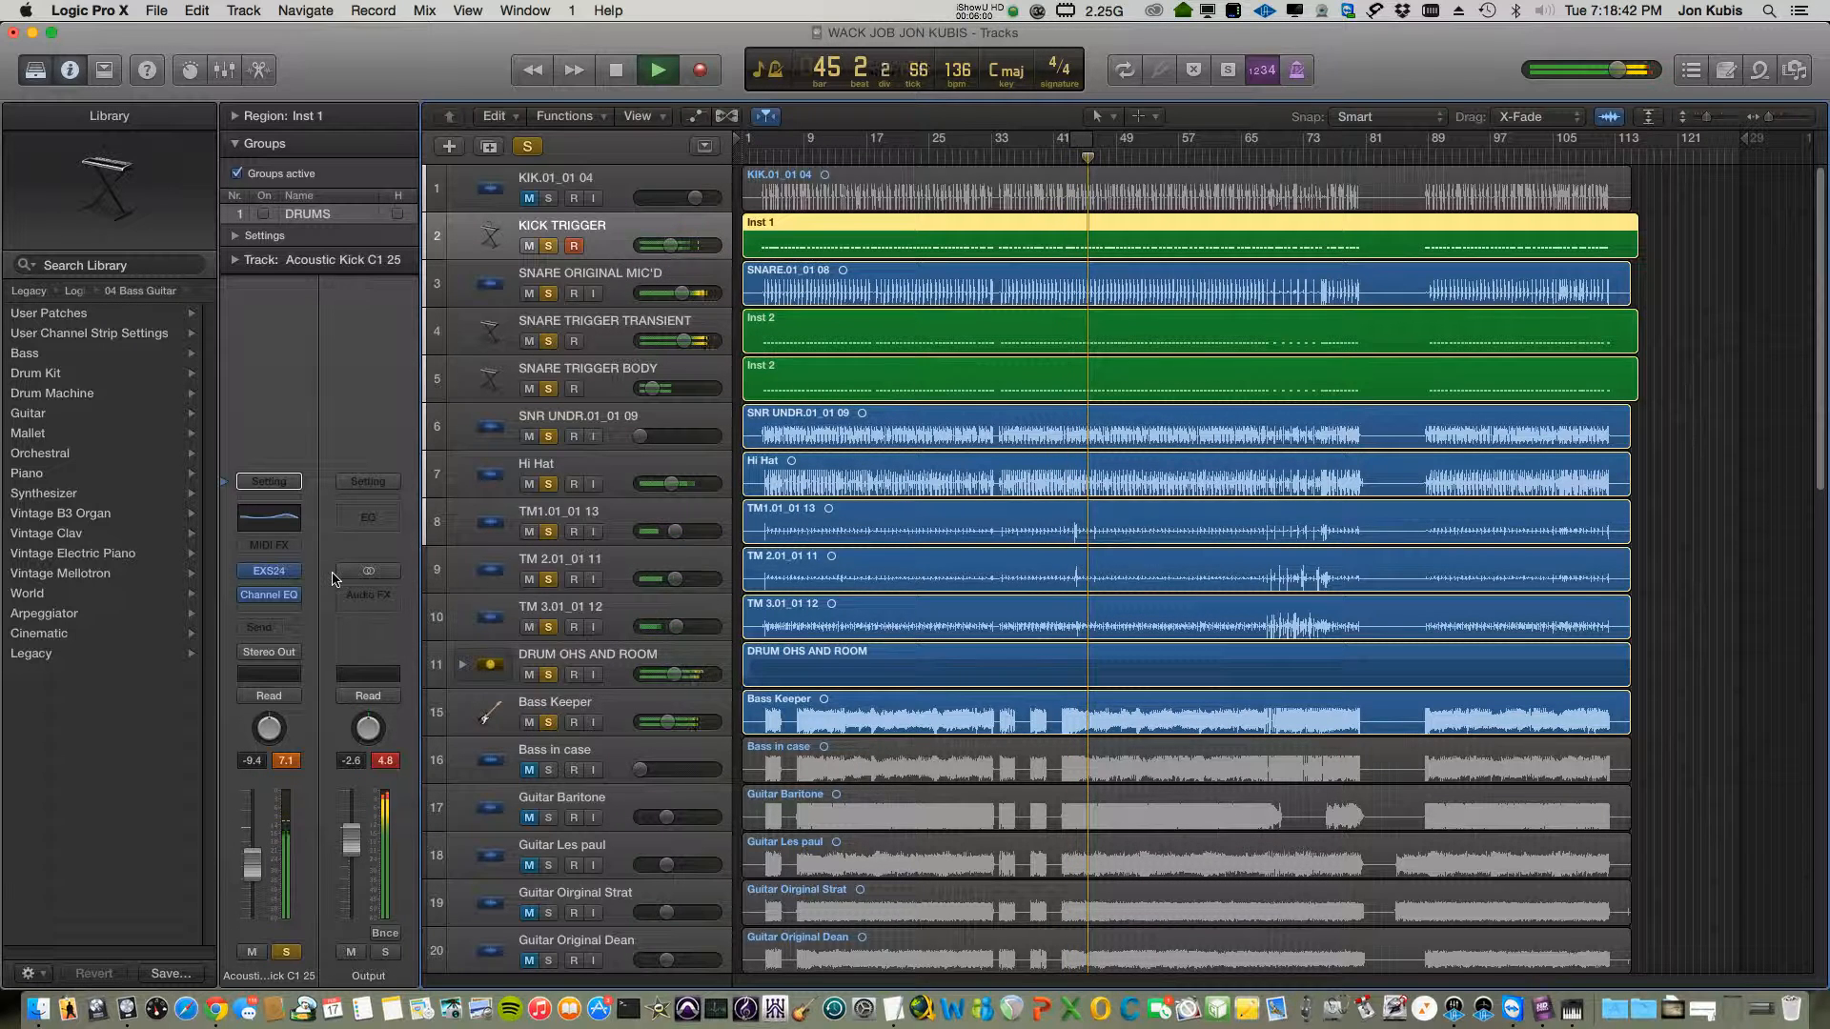
click(273, 596)
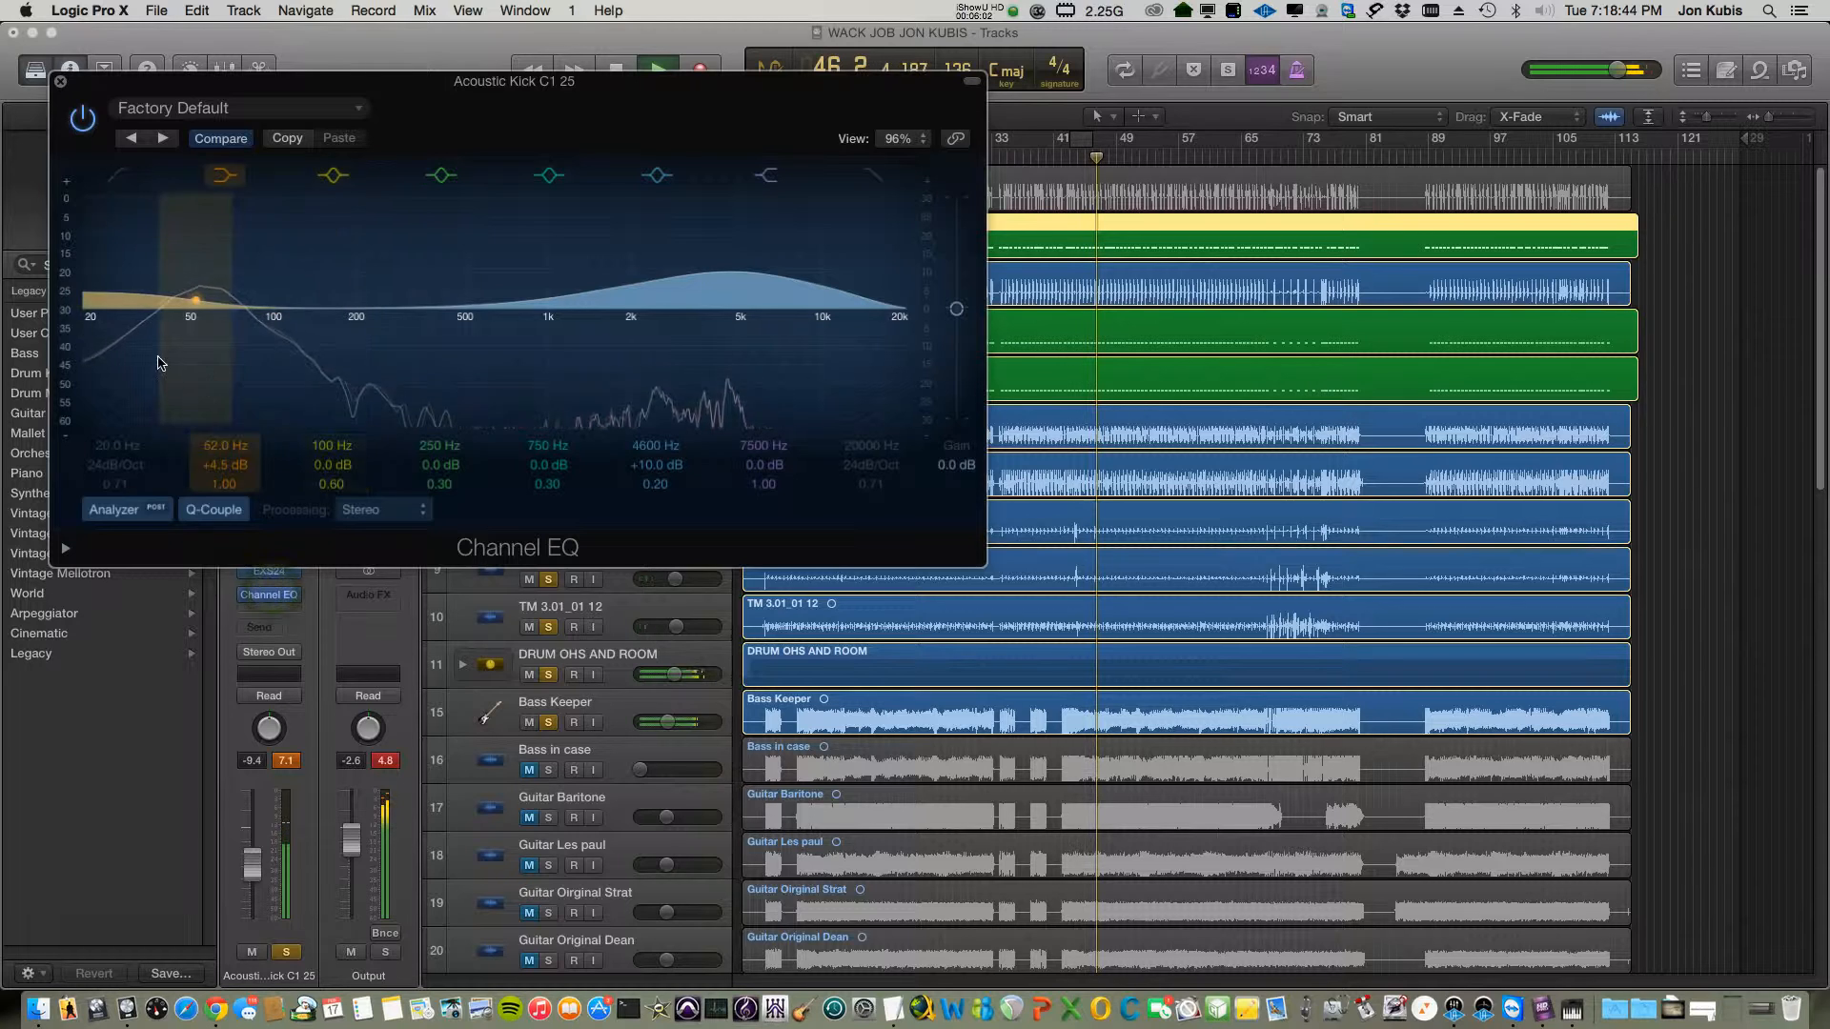
mouse_move(154, 352)
mouse_down()
mouse_move(156, 322)
mouse_move(162, 336)
mouse_up()
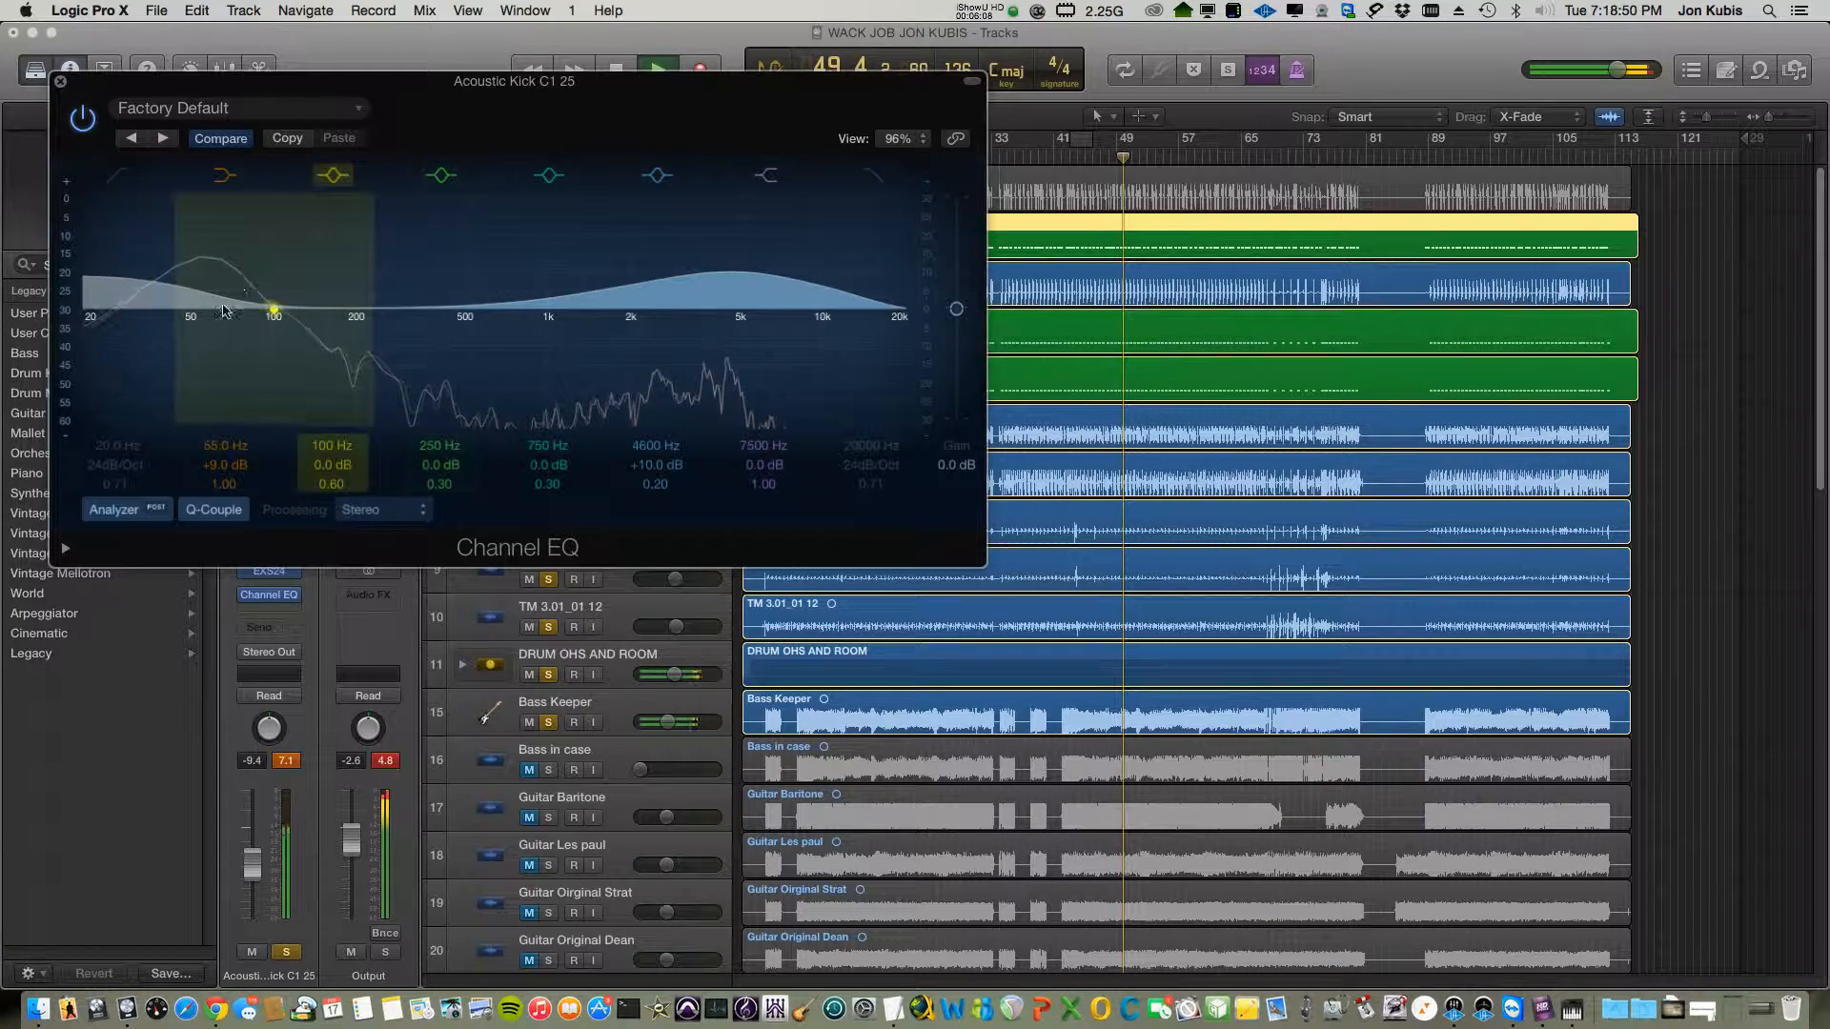
- Open Bass Keeper's Channel EQ below the kick's EQ and turn on its analyzer to compare both spectra
drag(307, 70, 638, 69)
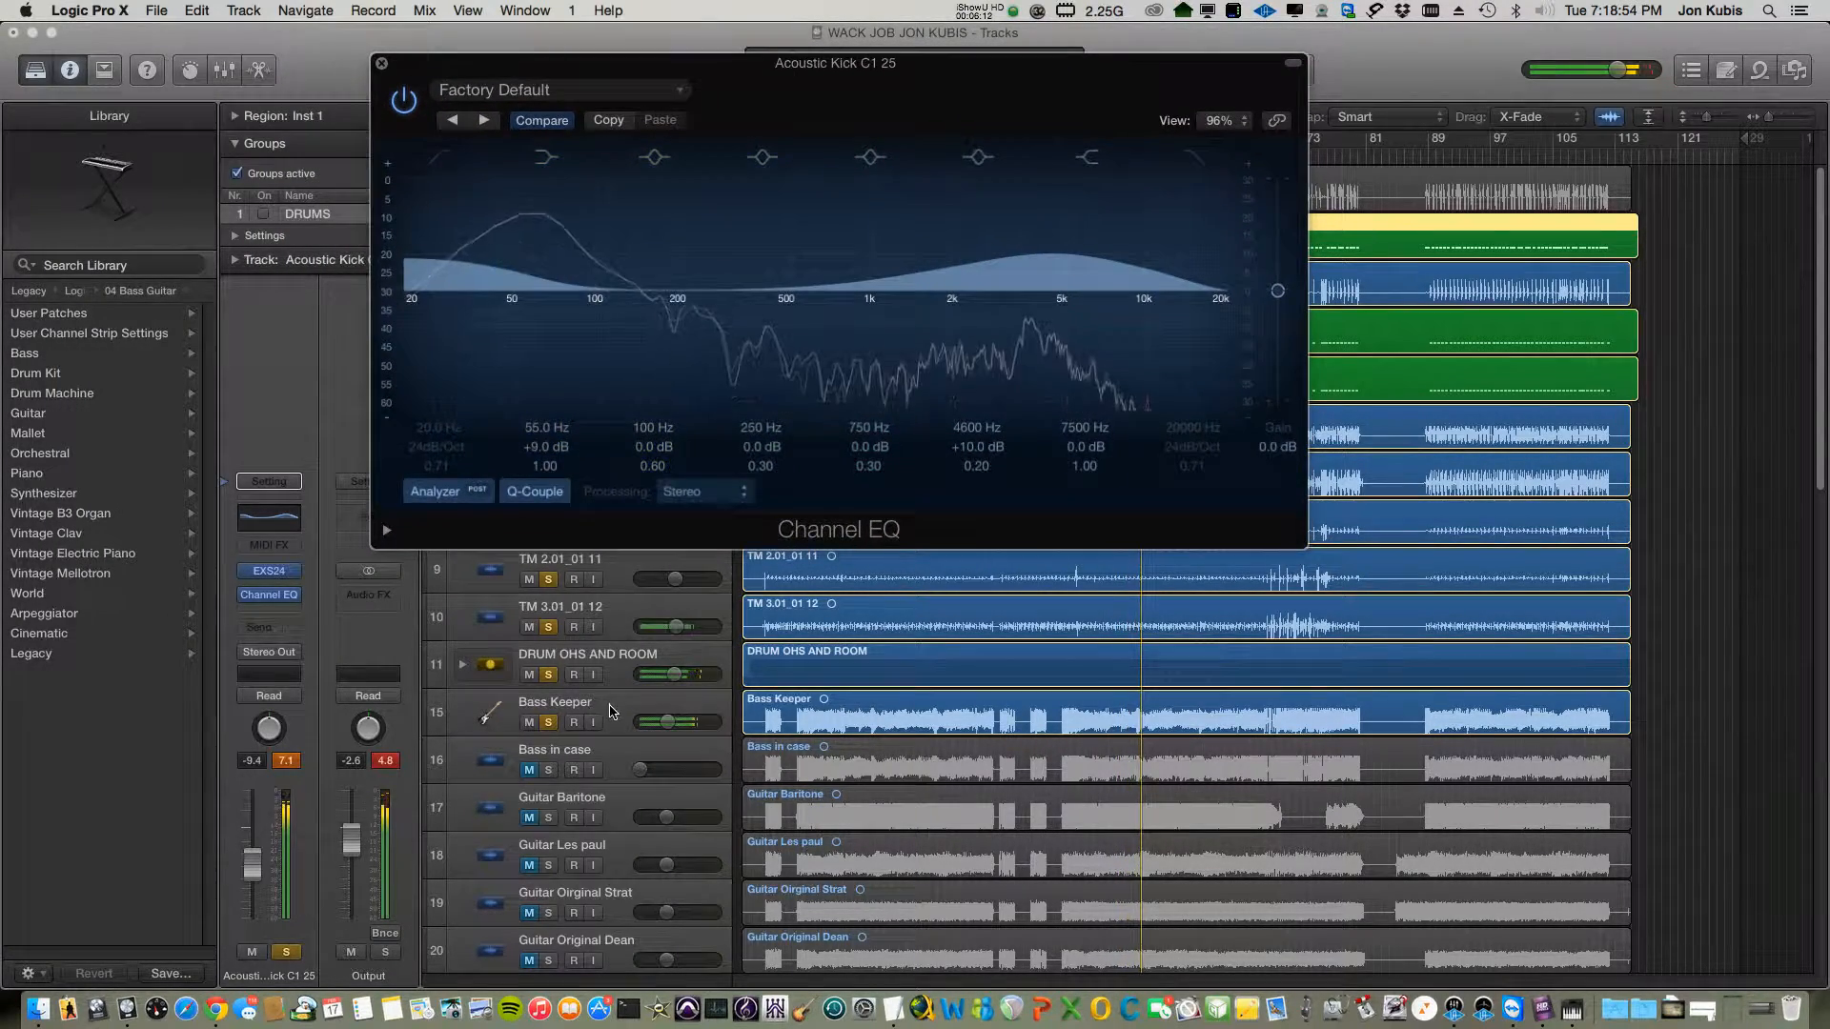
click(610, 707)
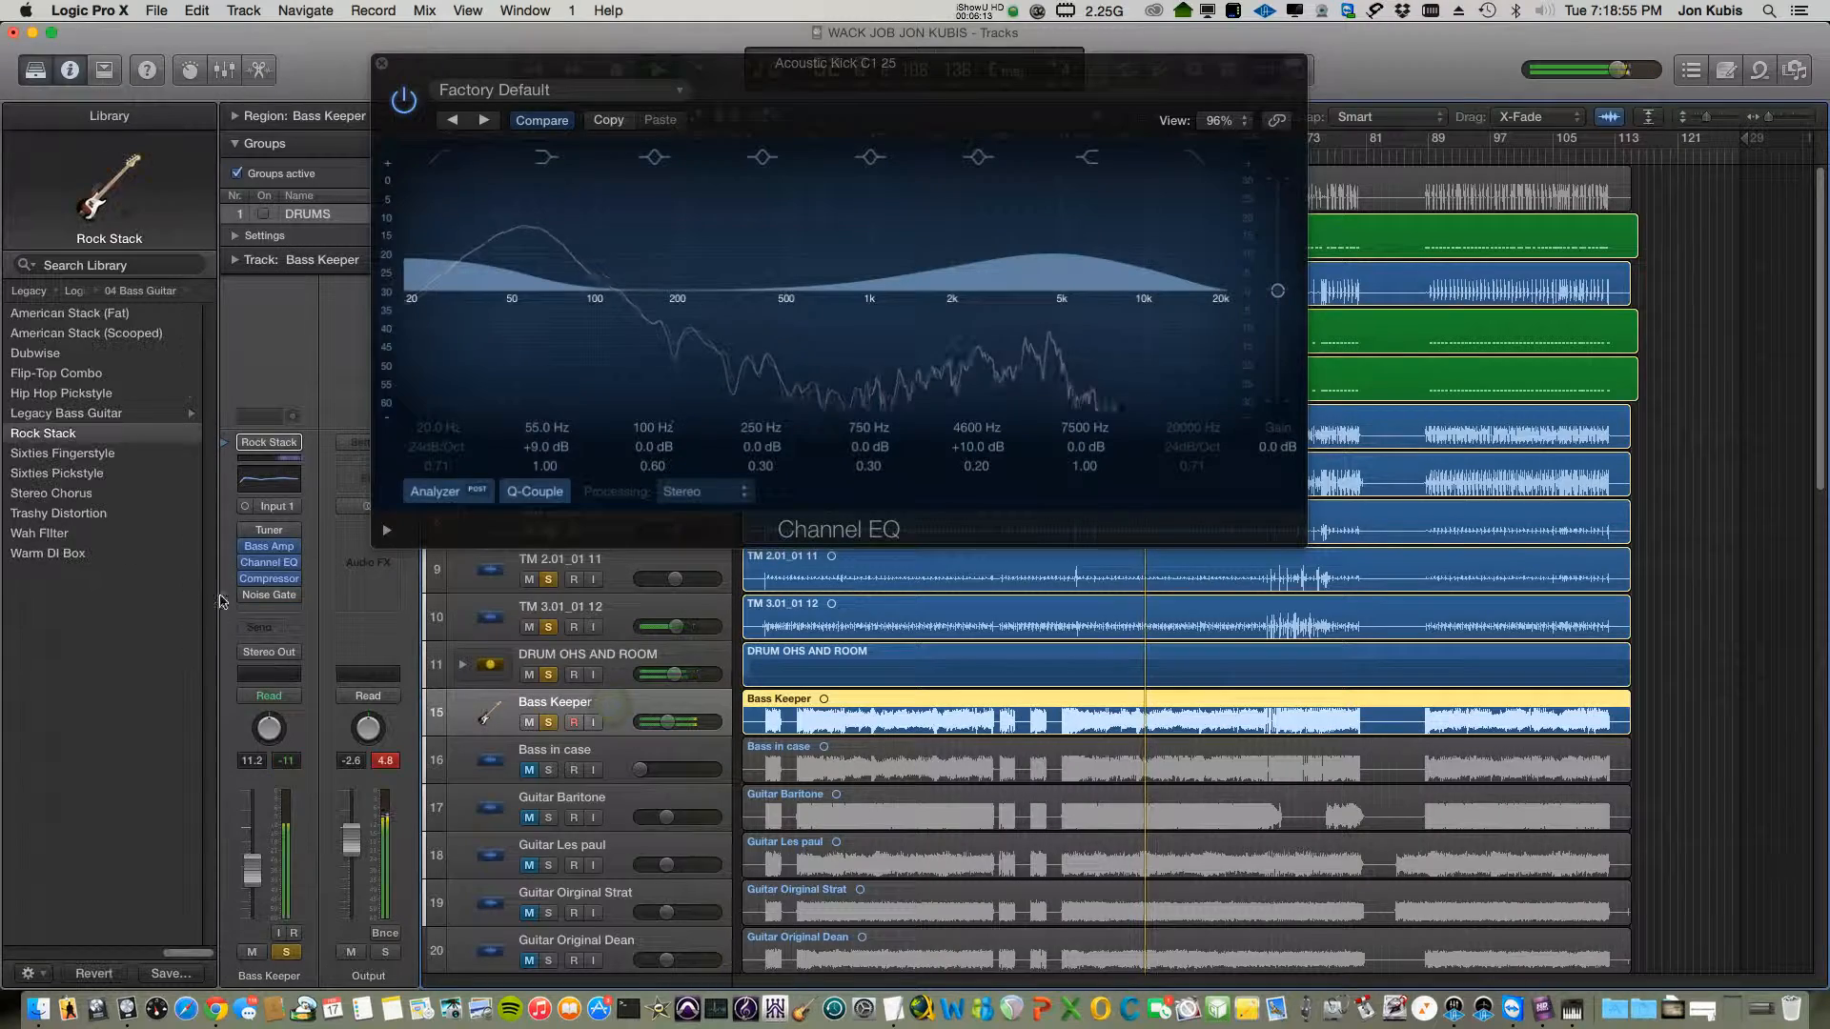
click(269, 563)
drag(465, 87, 791, 514)
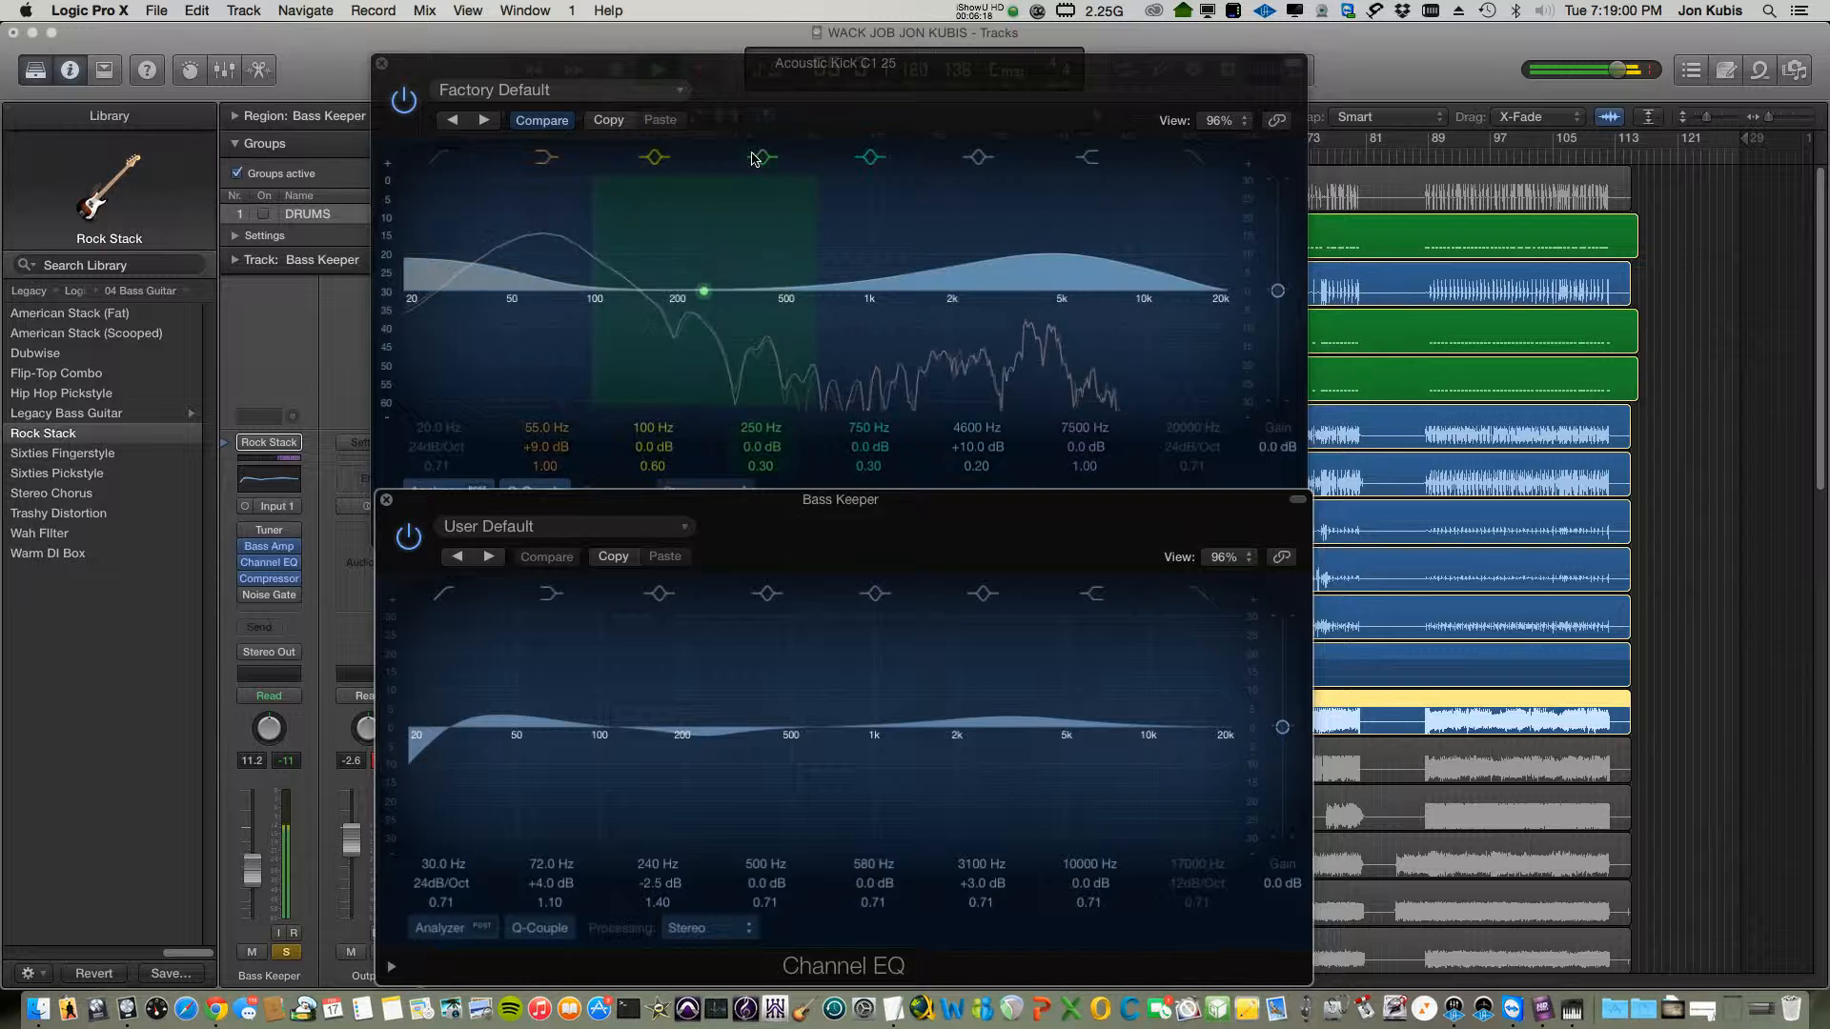
click(453, 931)
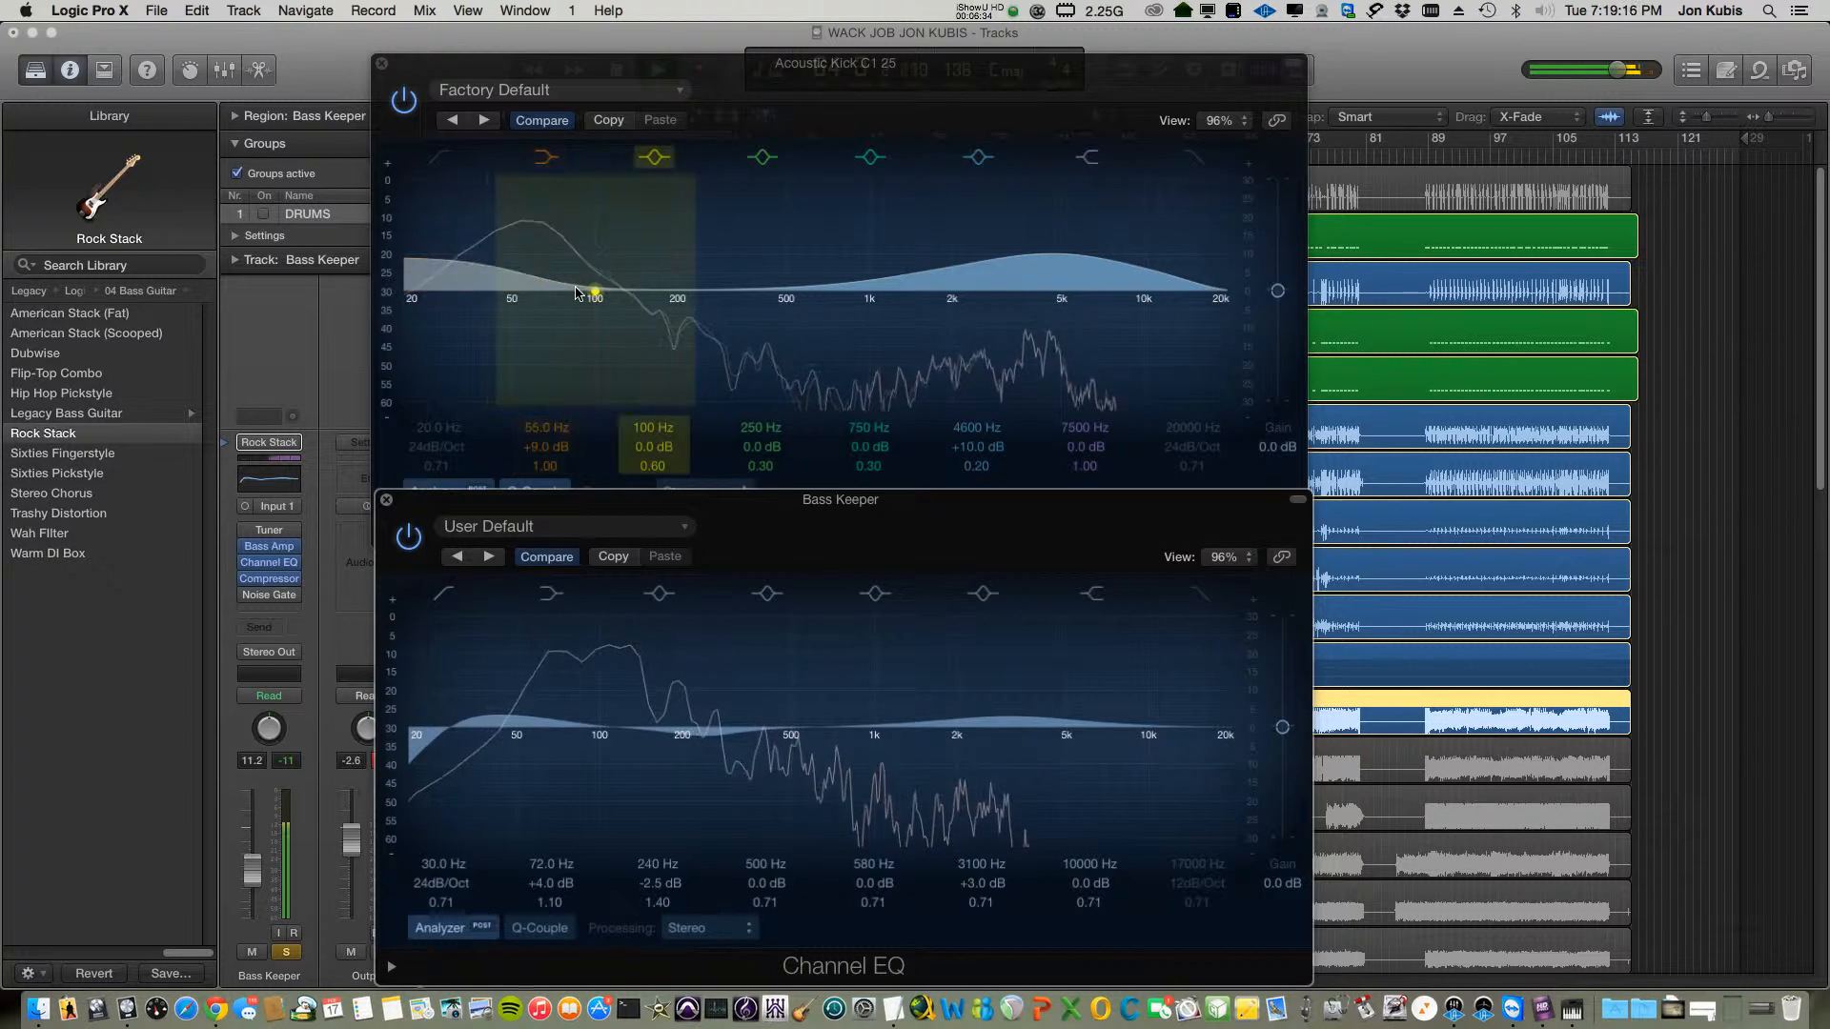
- Set the kick's EQ to +9.5 dB at 59 Hz, -5.5 dB at 156 Hz and +8.0 dB at 3600 Hz
drag(671, 305, 659, 324)
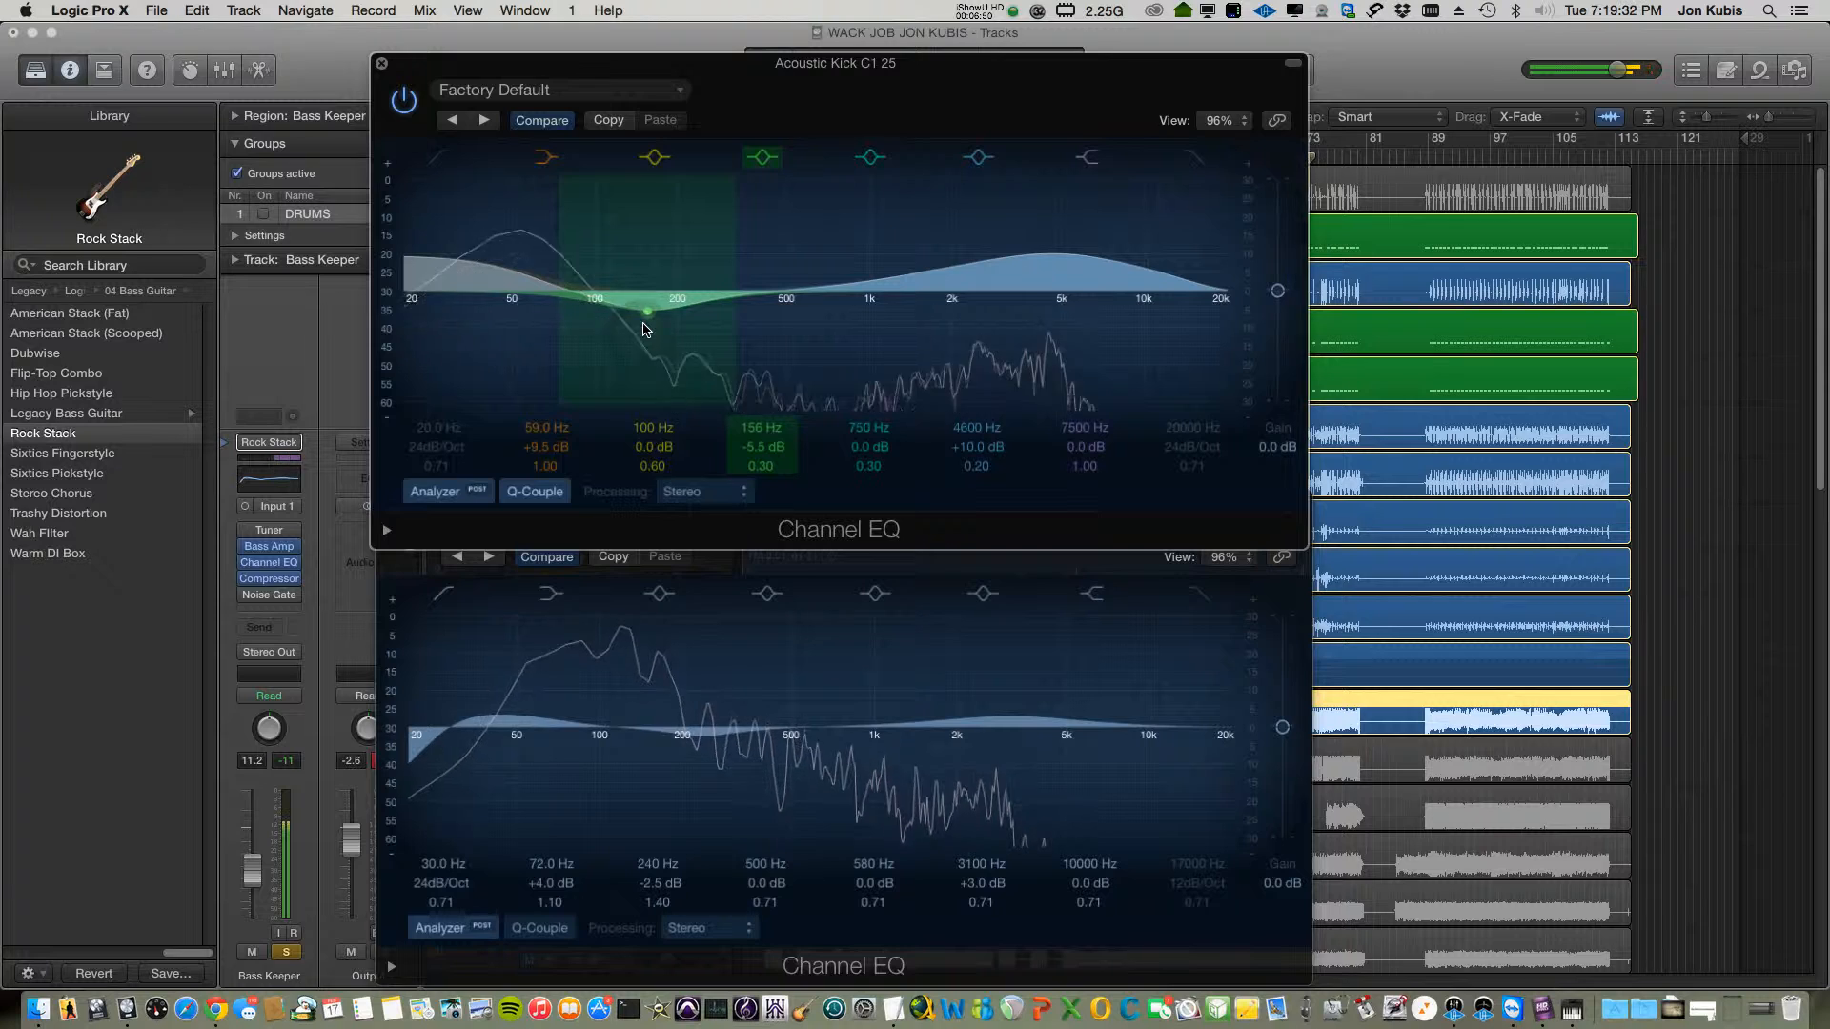
drag(1041, 249, 1003, 250)
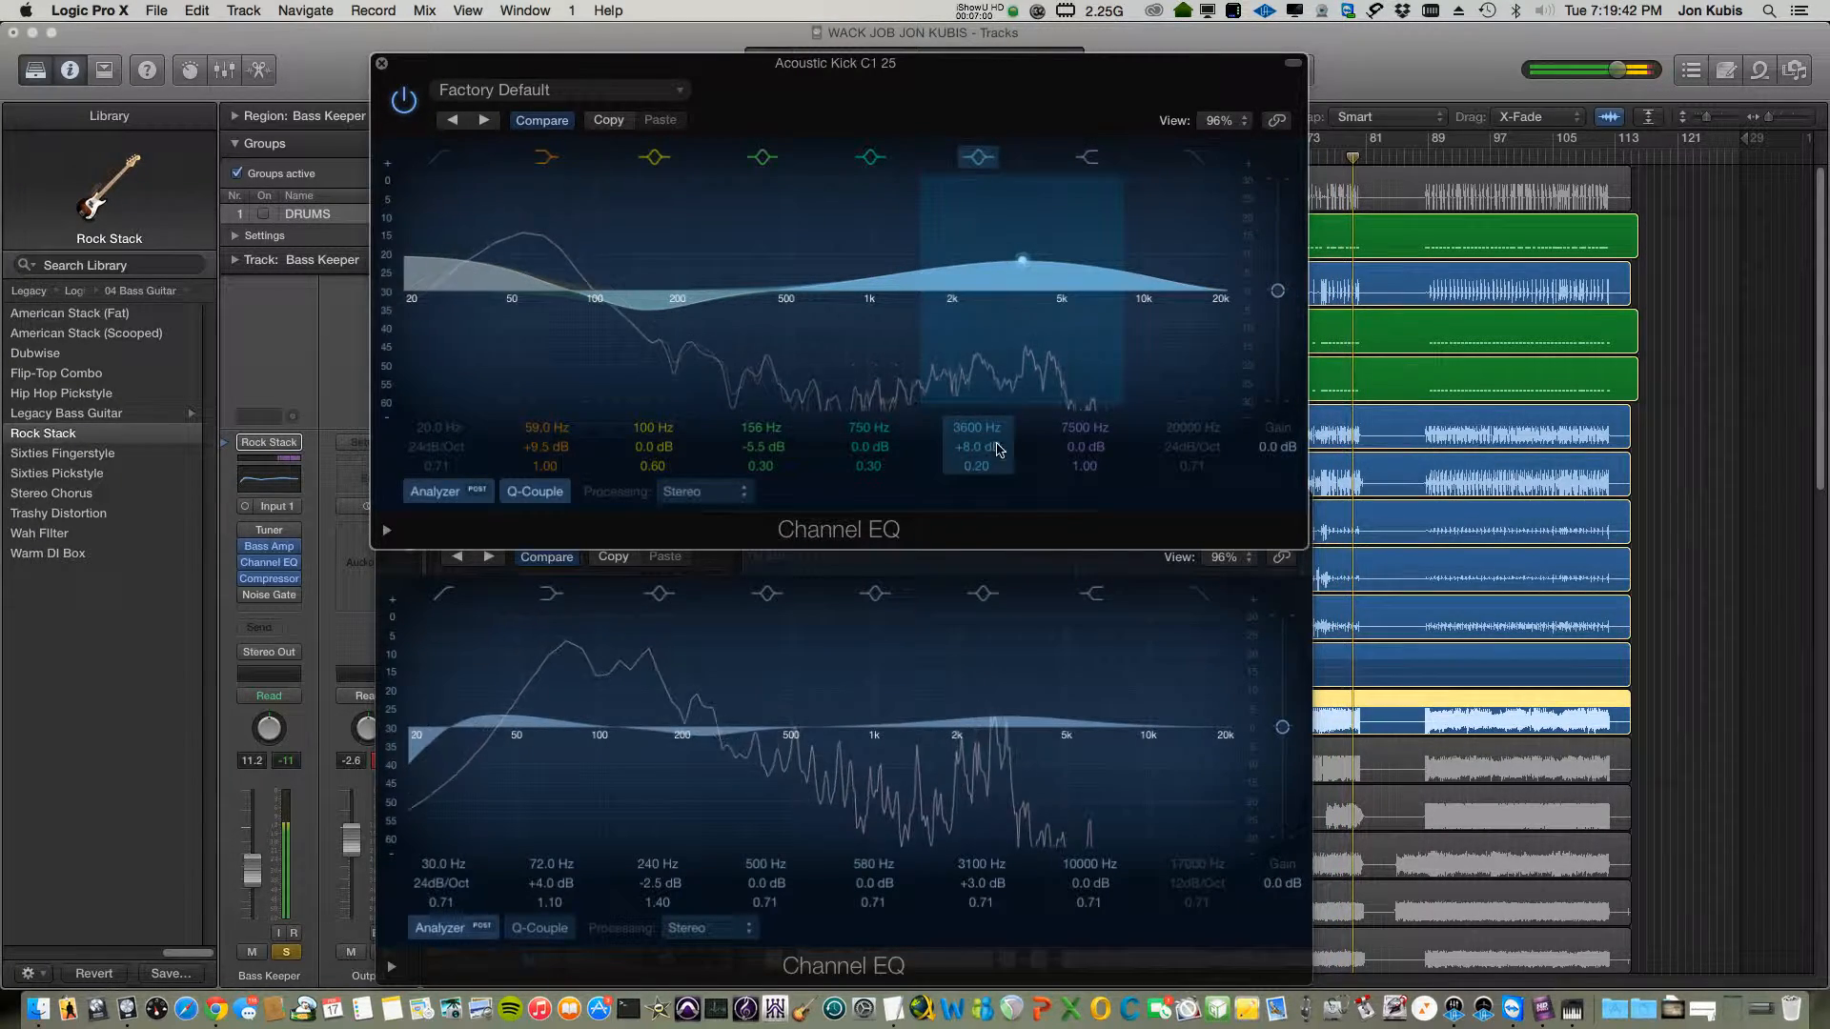
- Set the upper-mid band of Bass Keeper's Channel EQ to -0.5 dB at 3050 Hz and replay the mix
click(997, 665)
drag(997, 664, 994, 679)
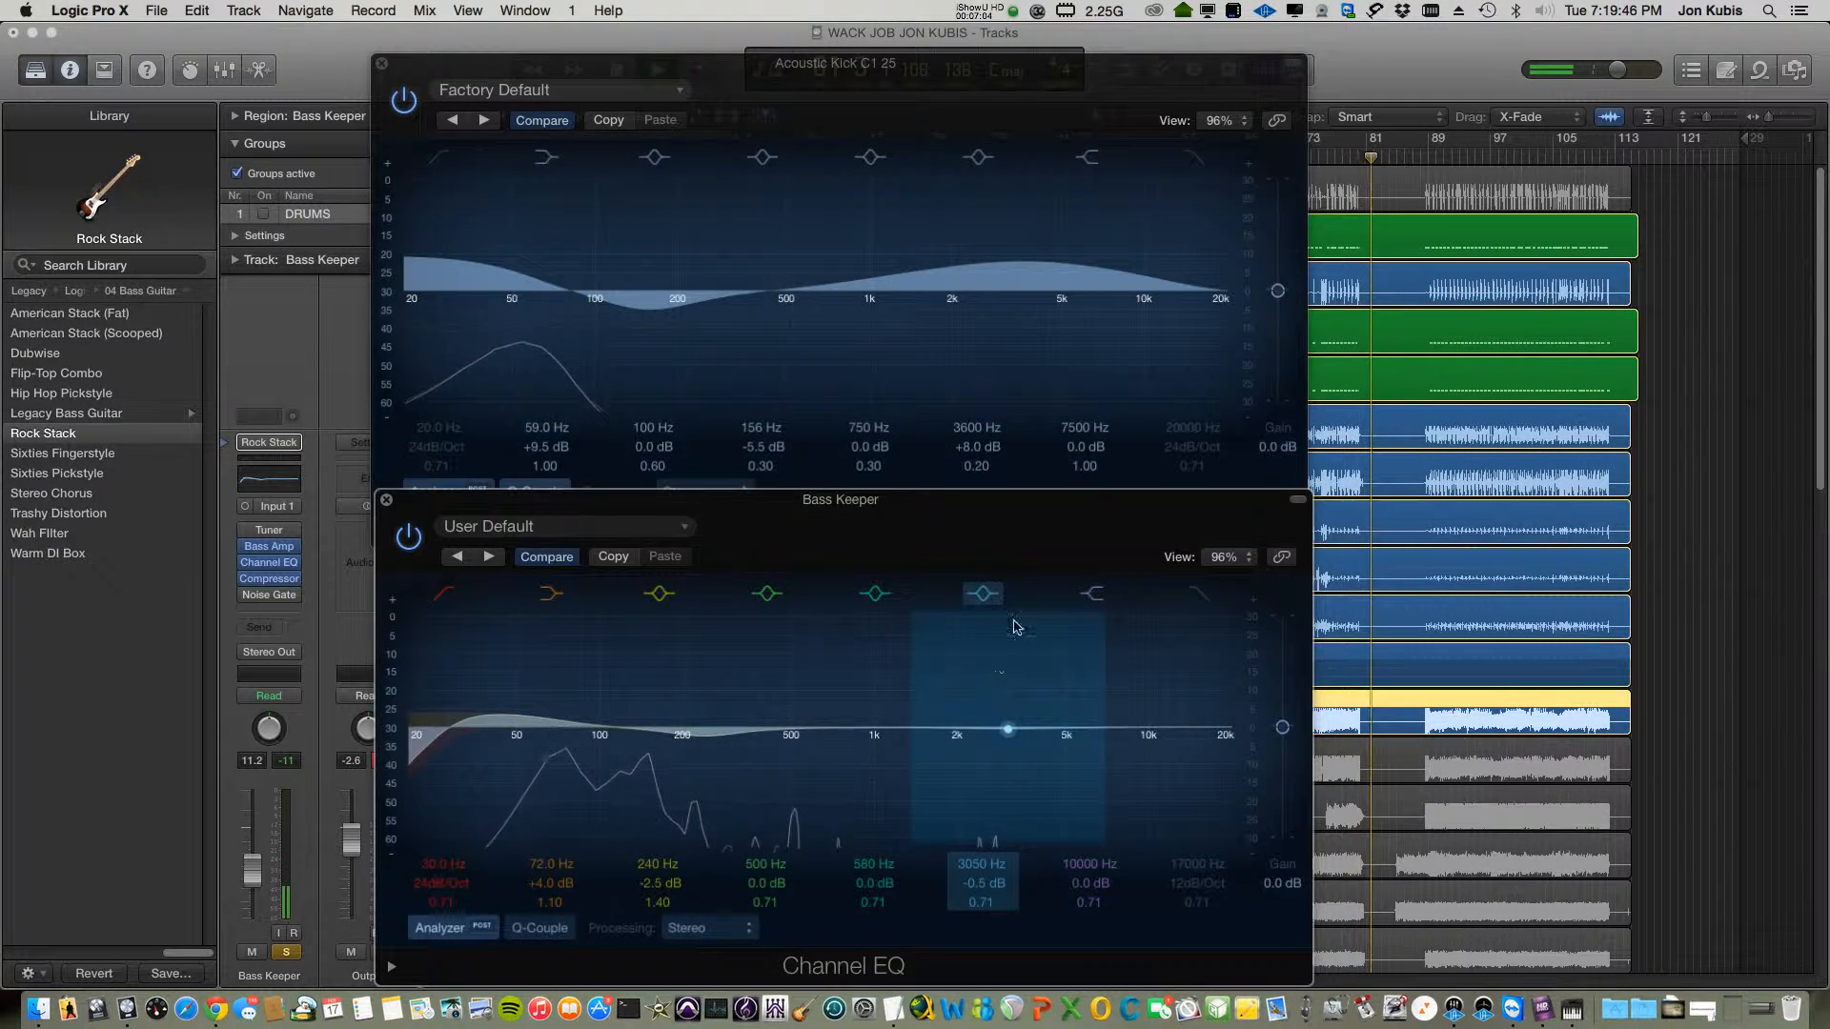
click(1028, 322)
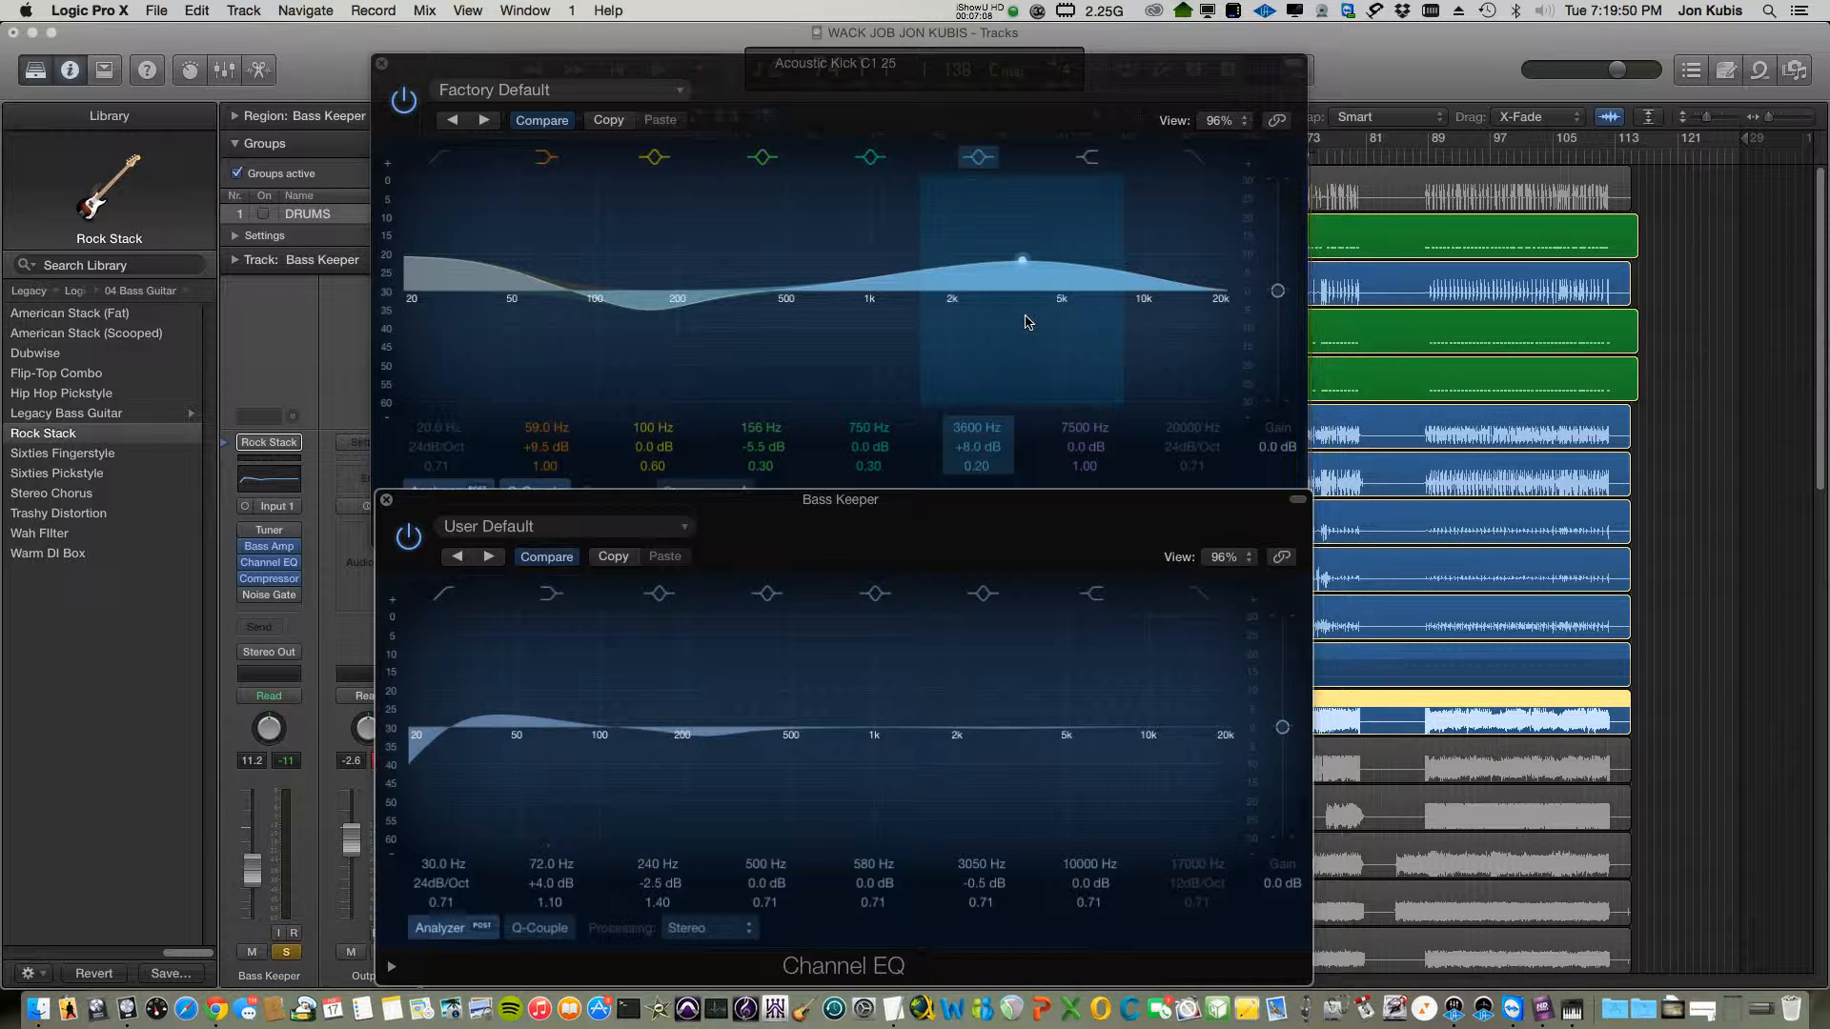
key(space)
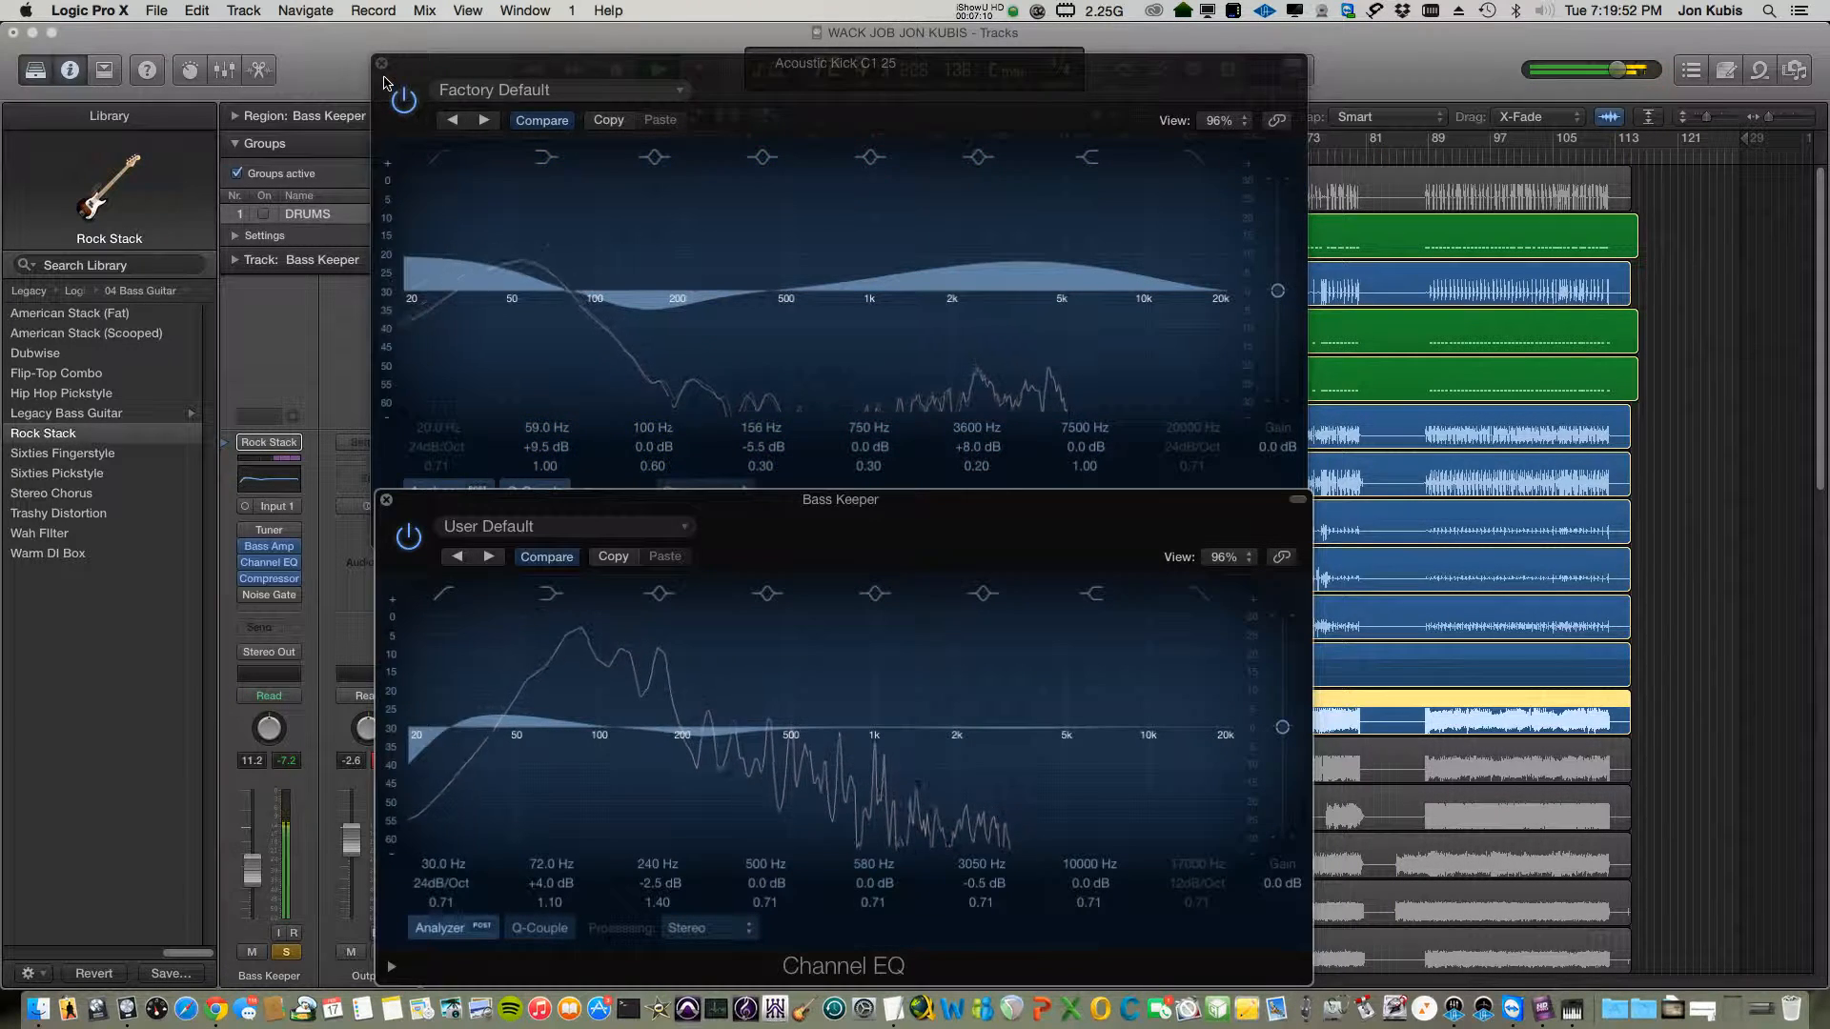
- Close both Channel EQs and lower the Bass Keeper volume to -13.8 dB
click(383, 65)
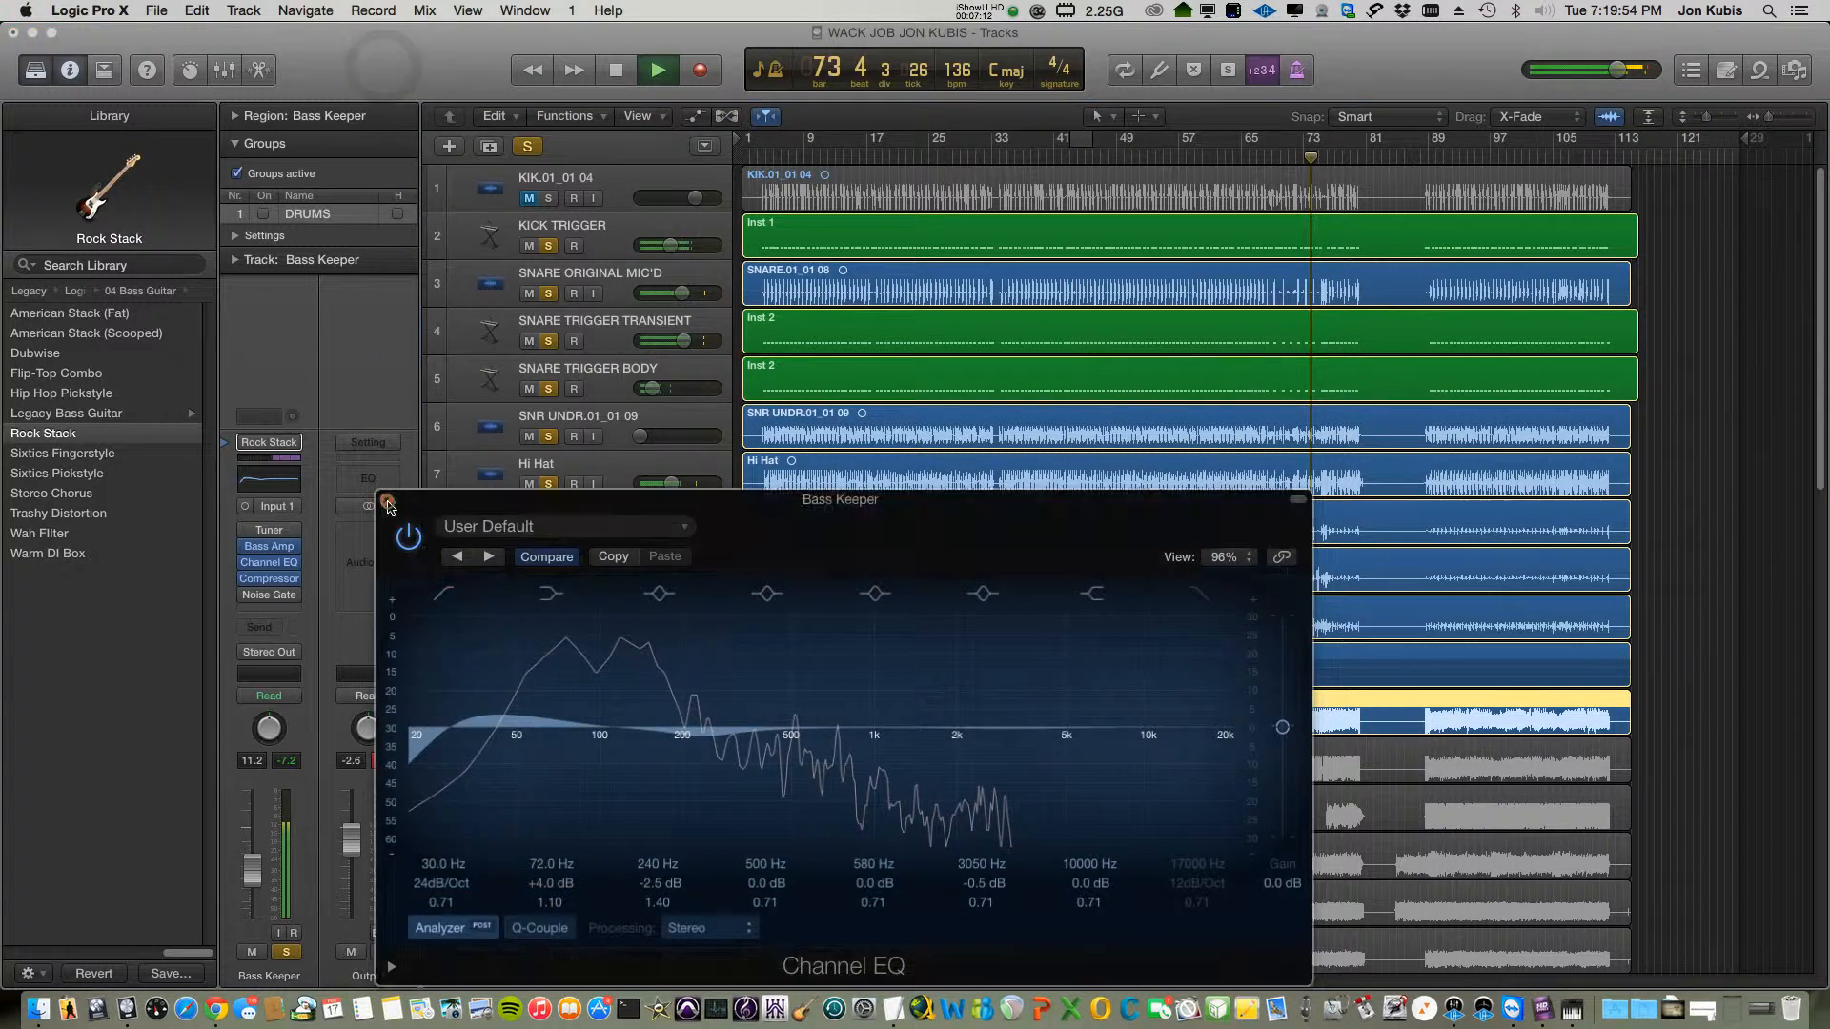
click(388, 503)
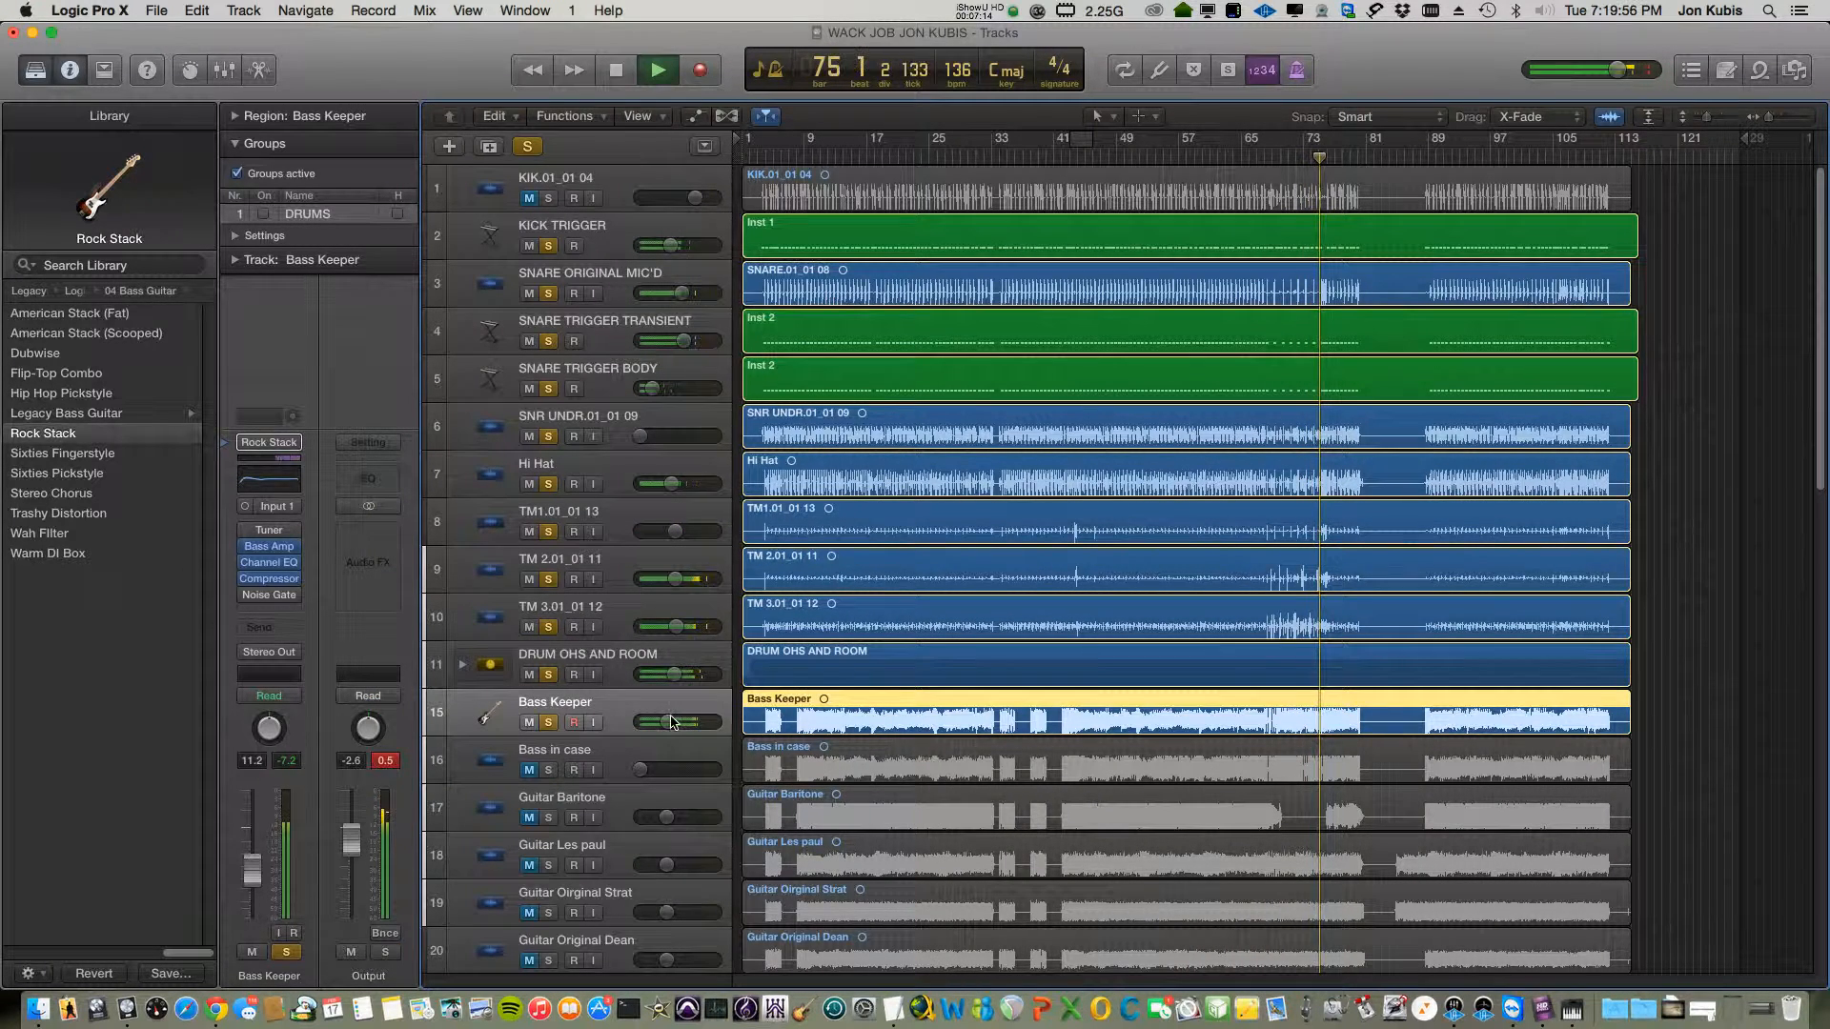
drag(665, 722, 663, 722)
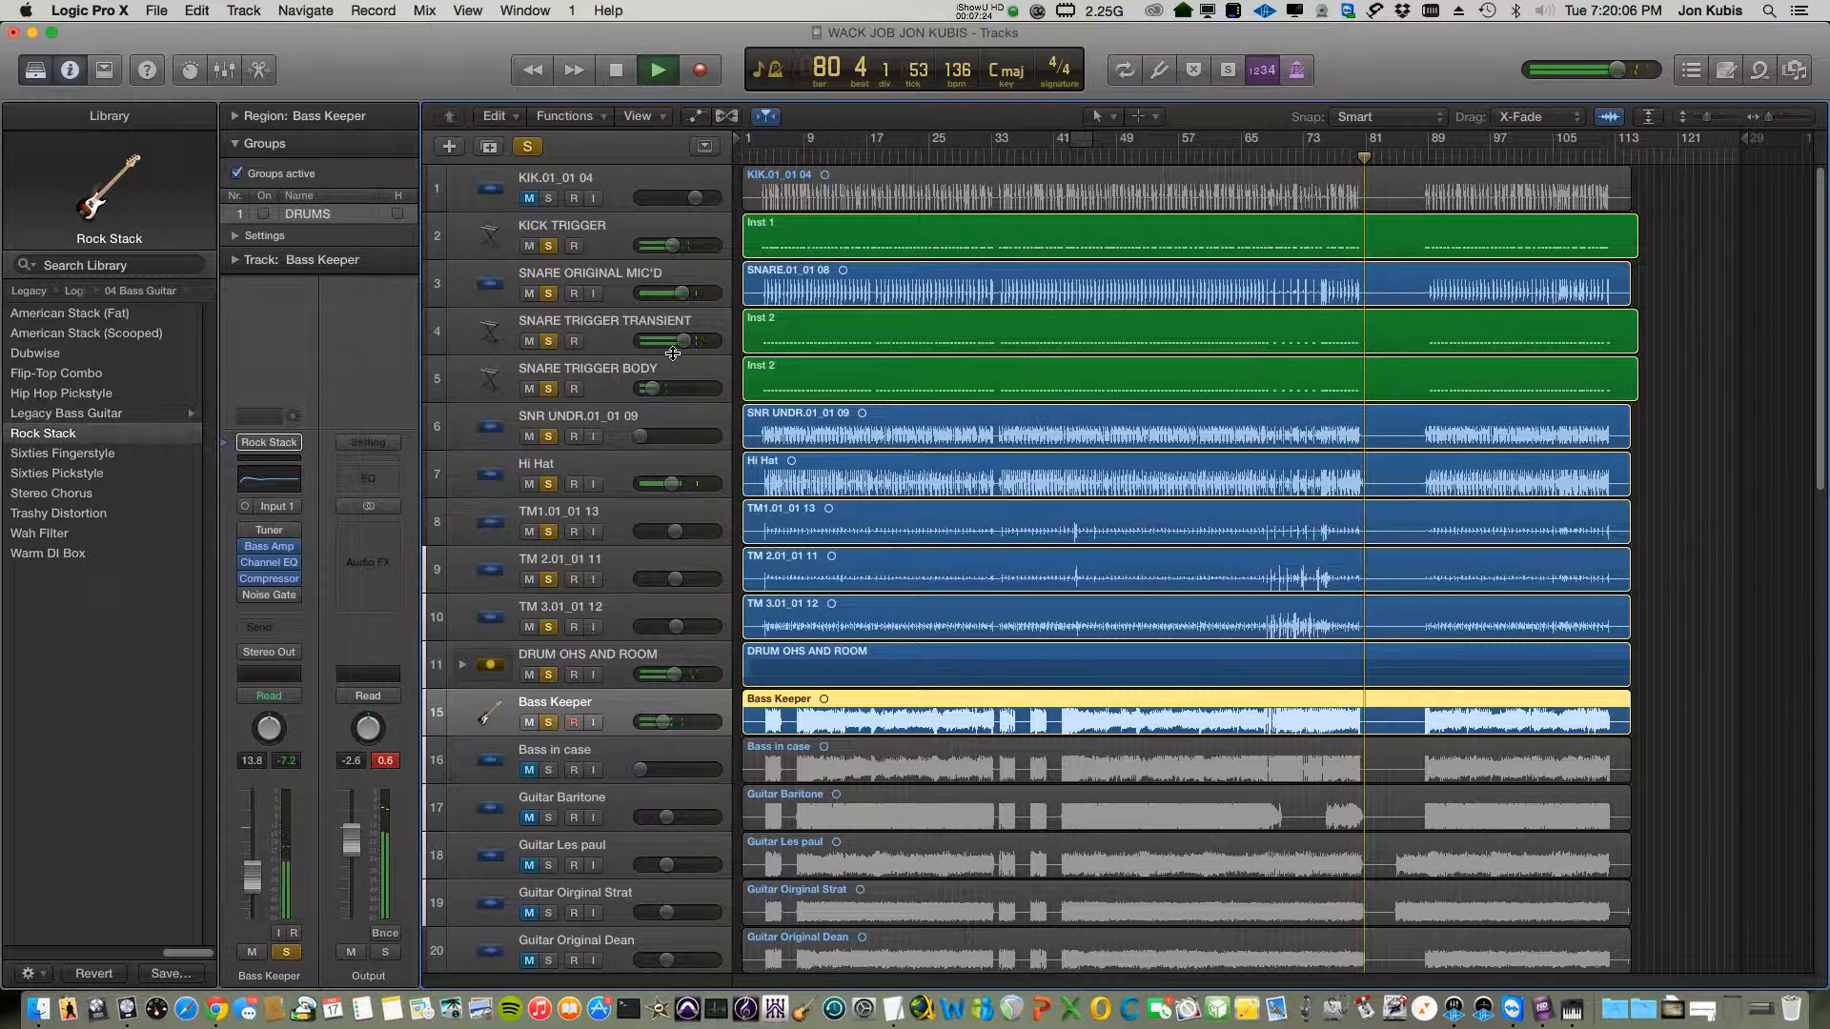
- Solo only the Bass Keeper track and play it from bar 49
key(space)
key(shift+comma)
key(shift+comma)
key(shift+comma)
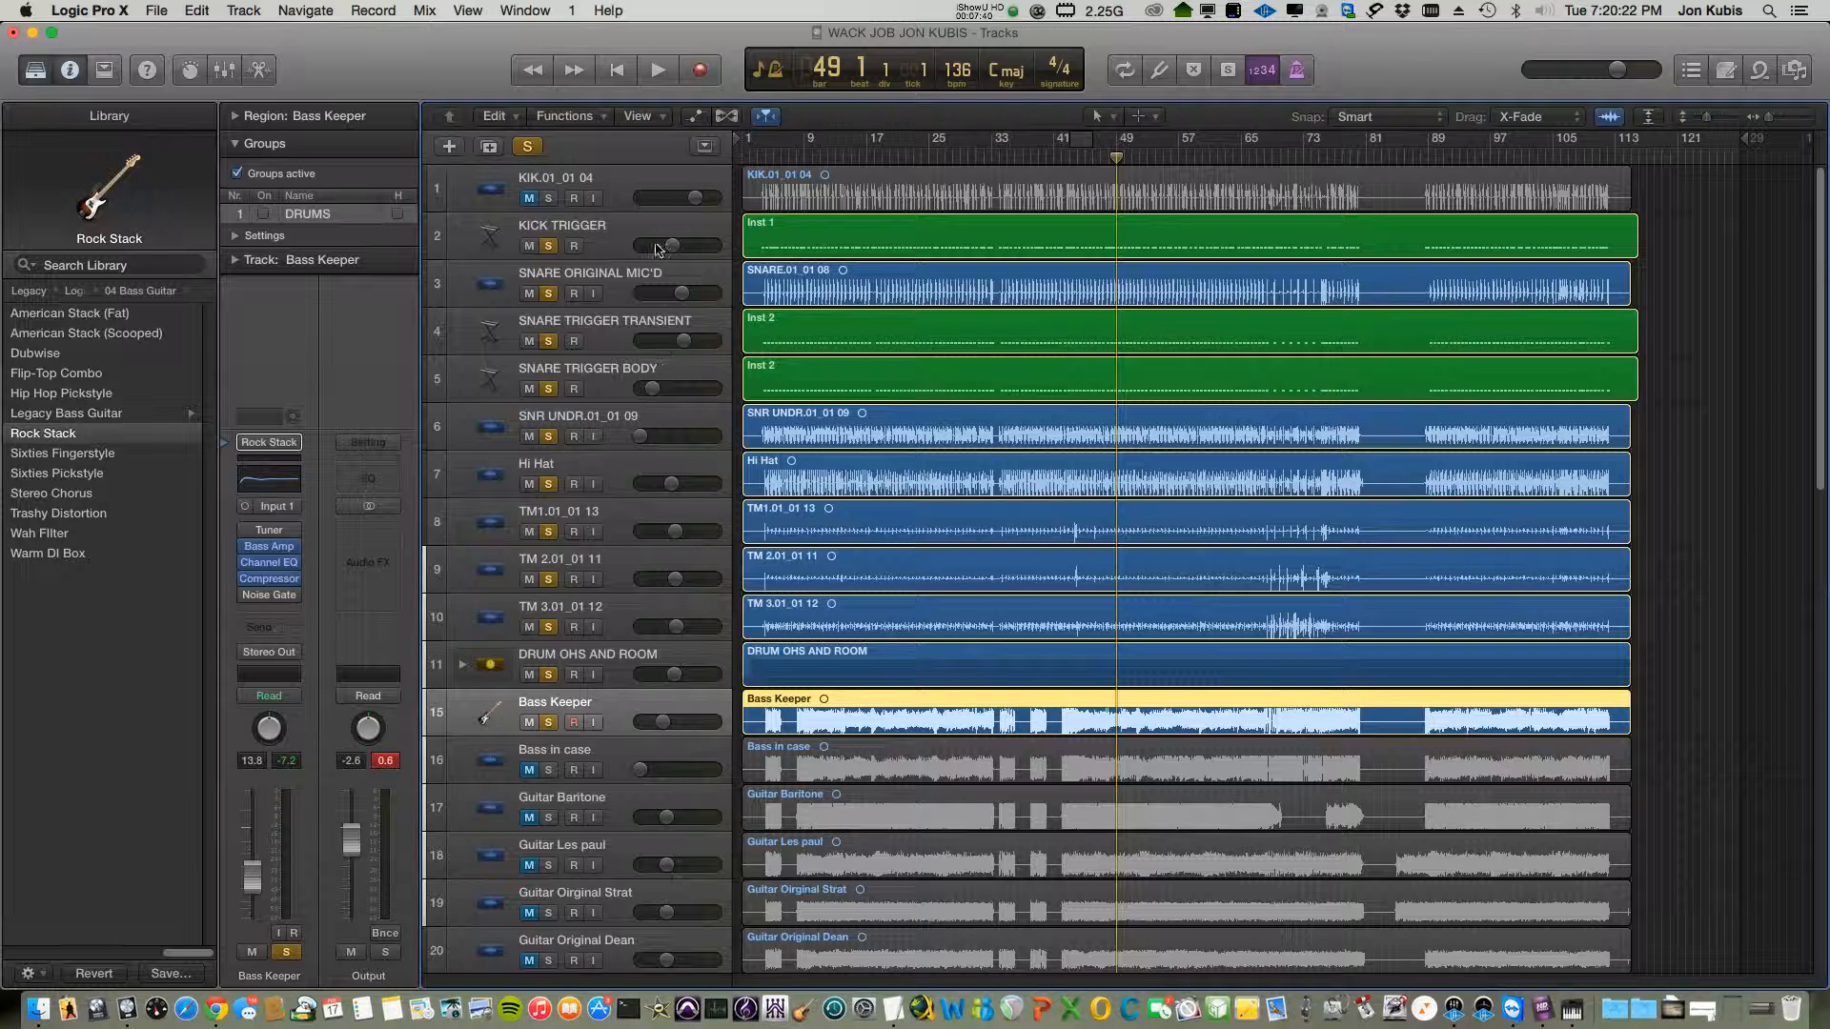
alt+click(549, 724)
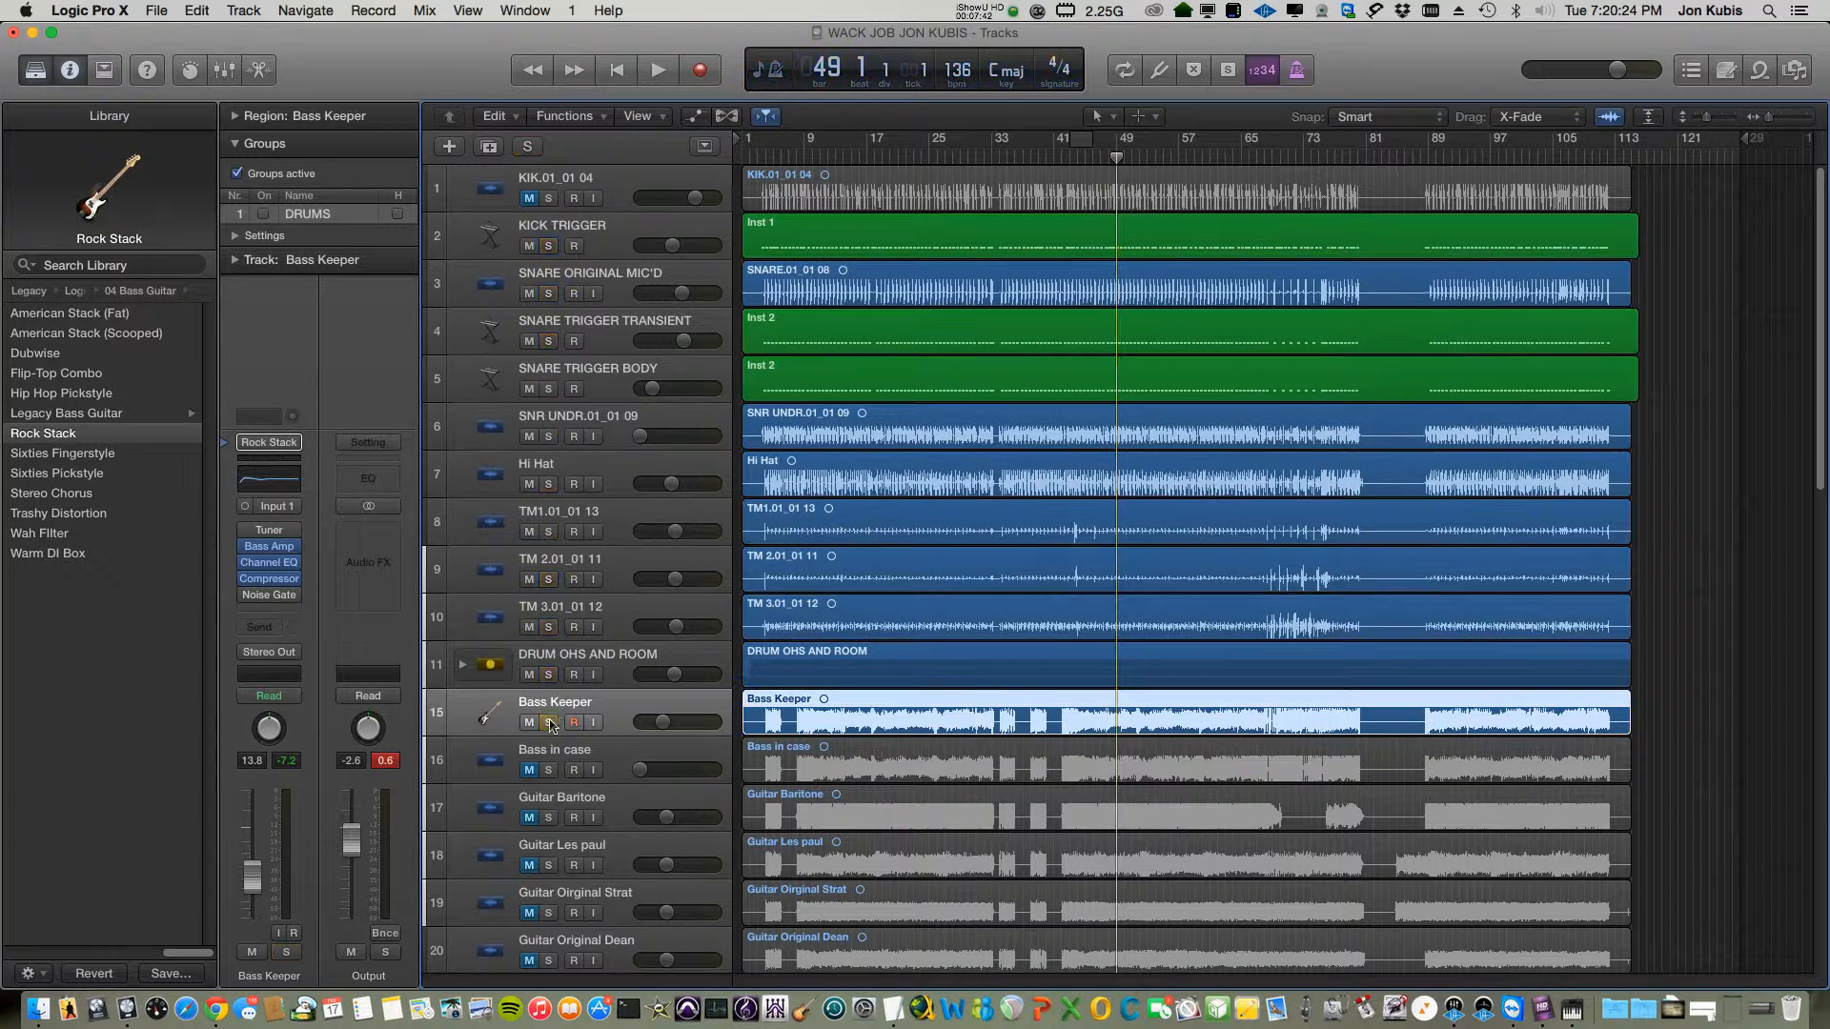
key(space)
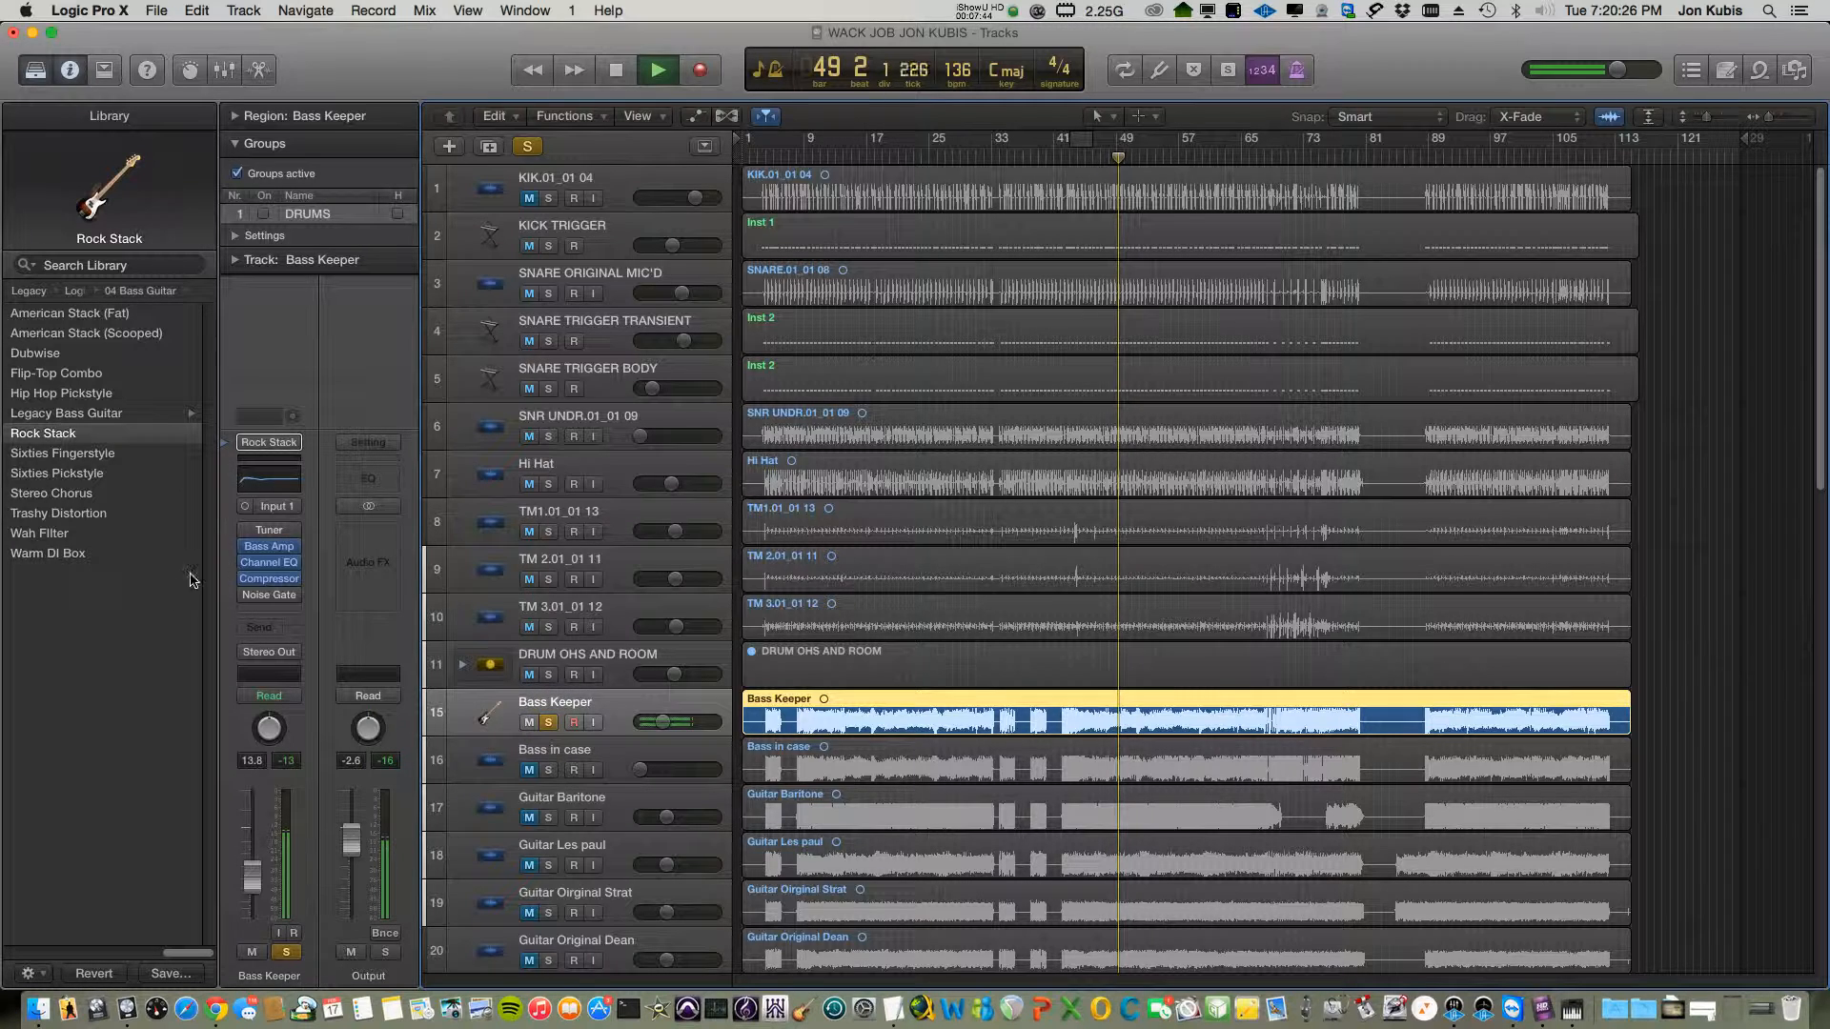
- Raise the low-cut frequency in Bass Keeper's Channel EQ to remove more low end, and close the EQ
click(265, 563)
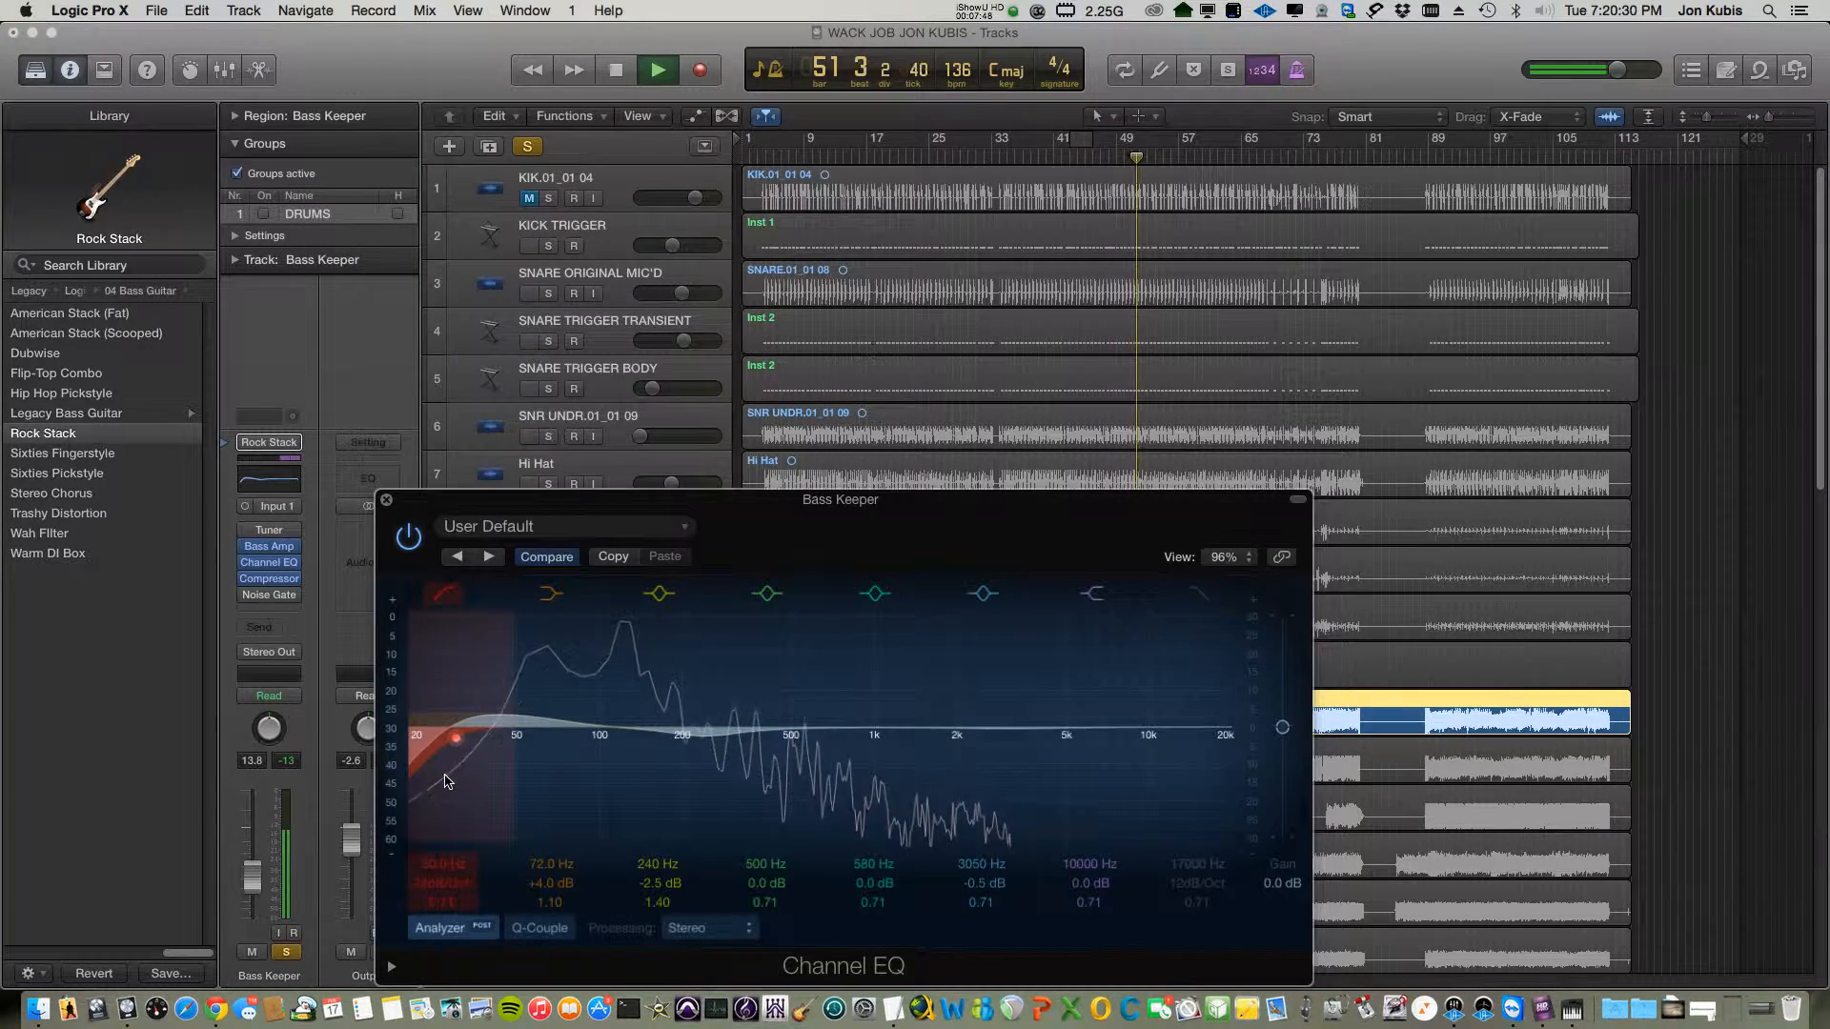
mouse_move(446, 780)
mouse_down()
mouse_move(499, 749)
mouse_move(599, 763)
mouse_move(527, 772)
mouse_move(544, 761)
mouse_up()
click(443, 592)
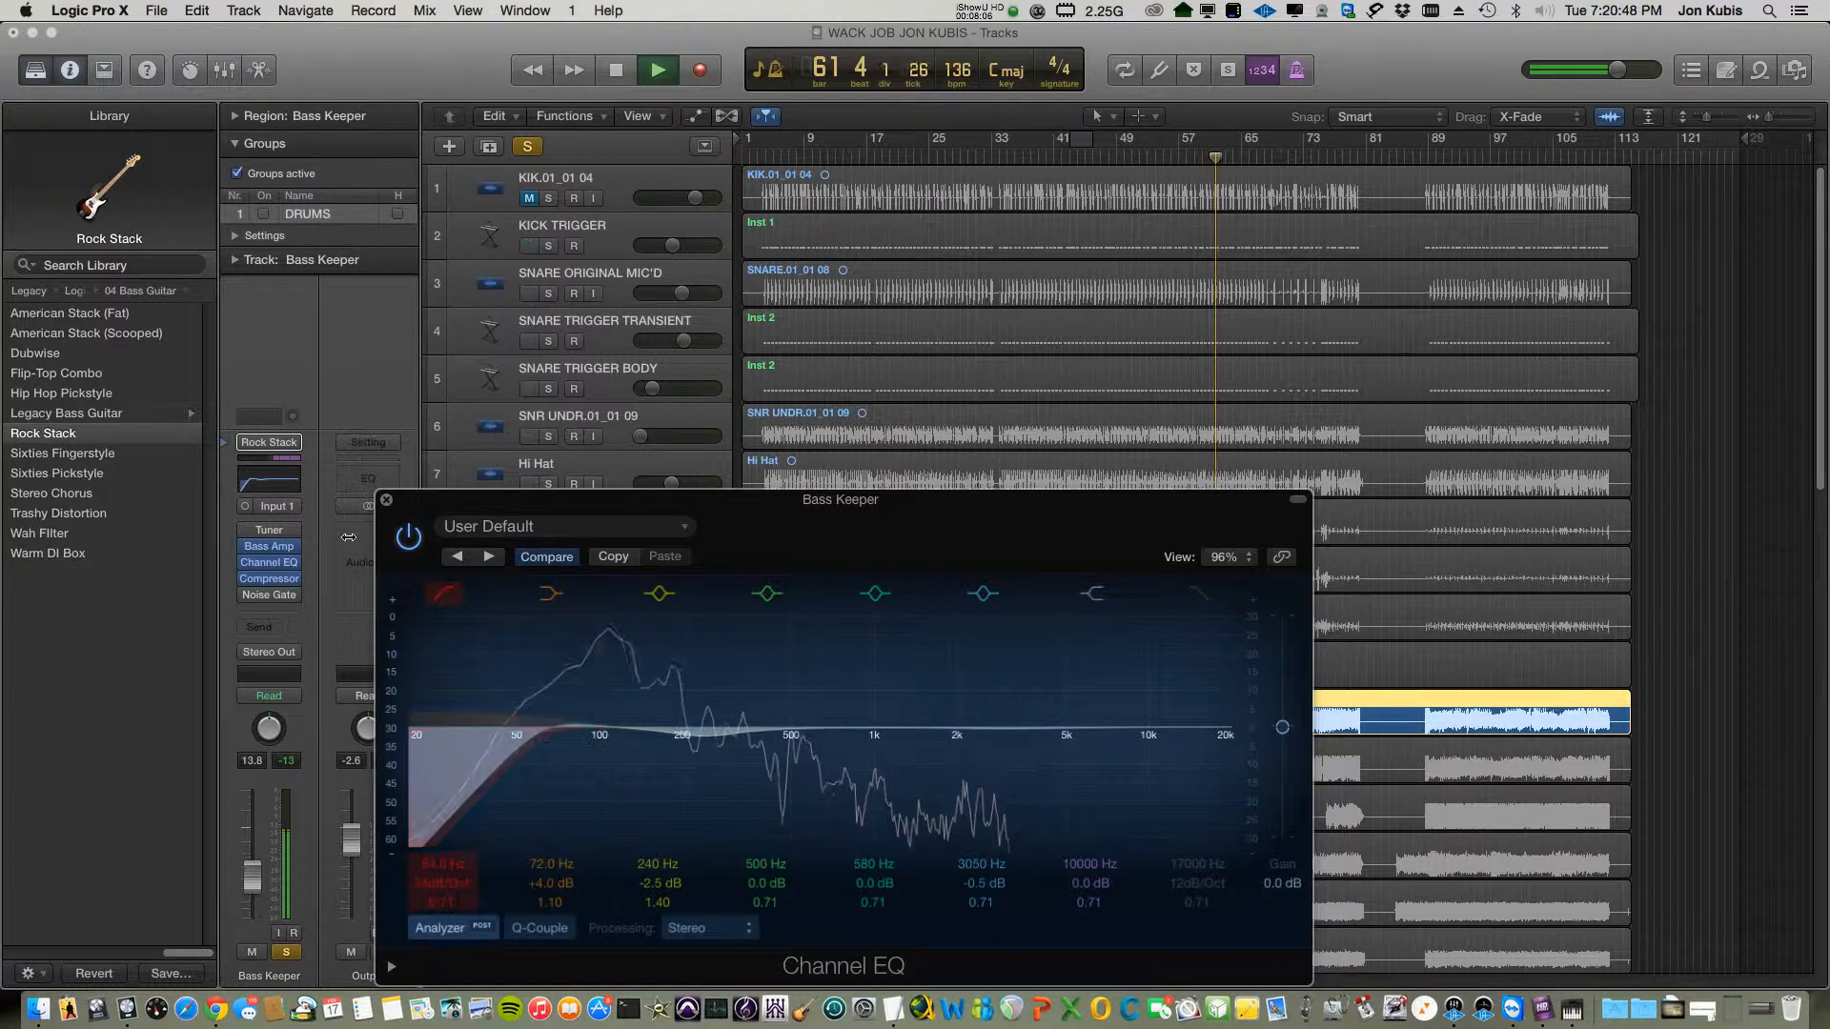
click(386, 499)
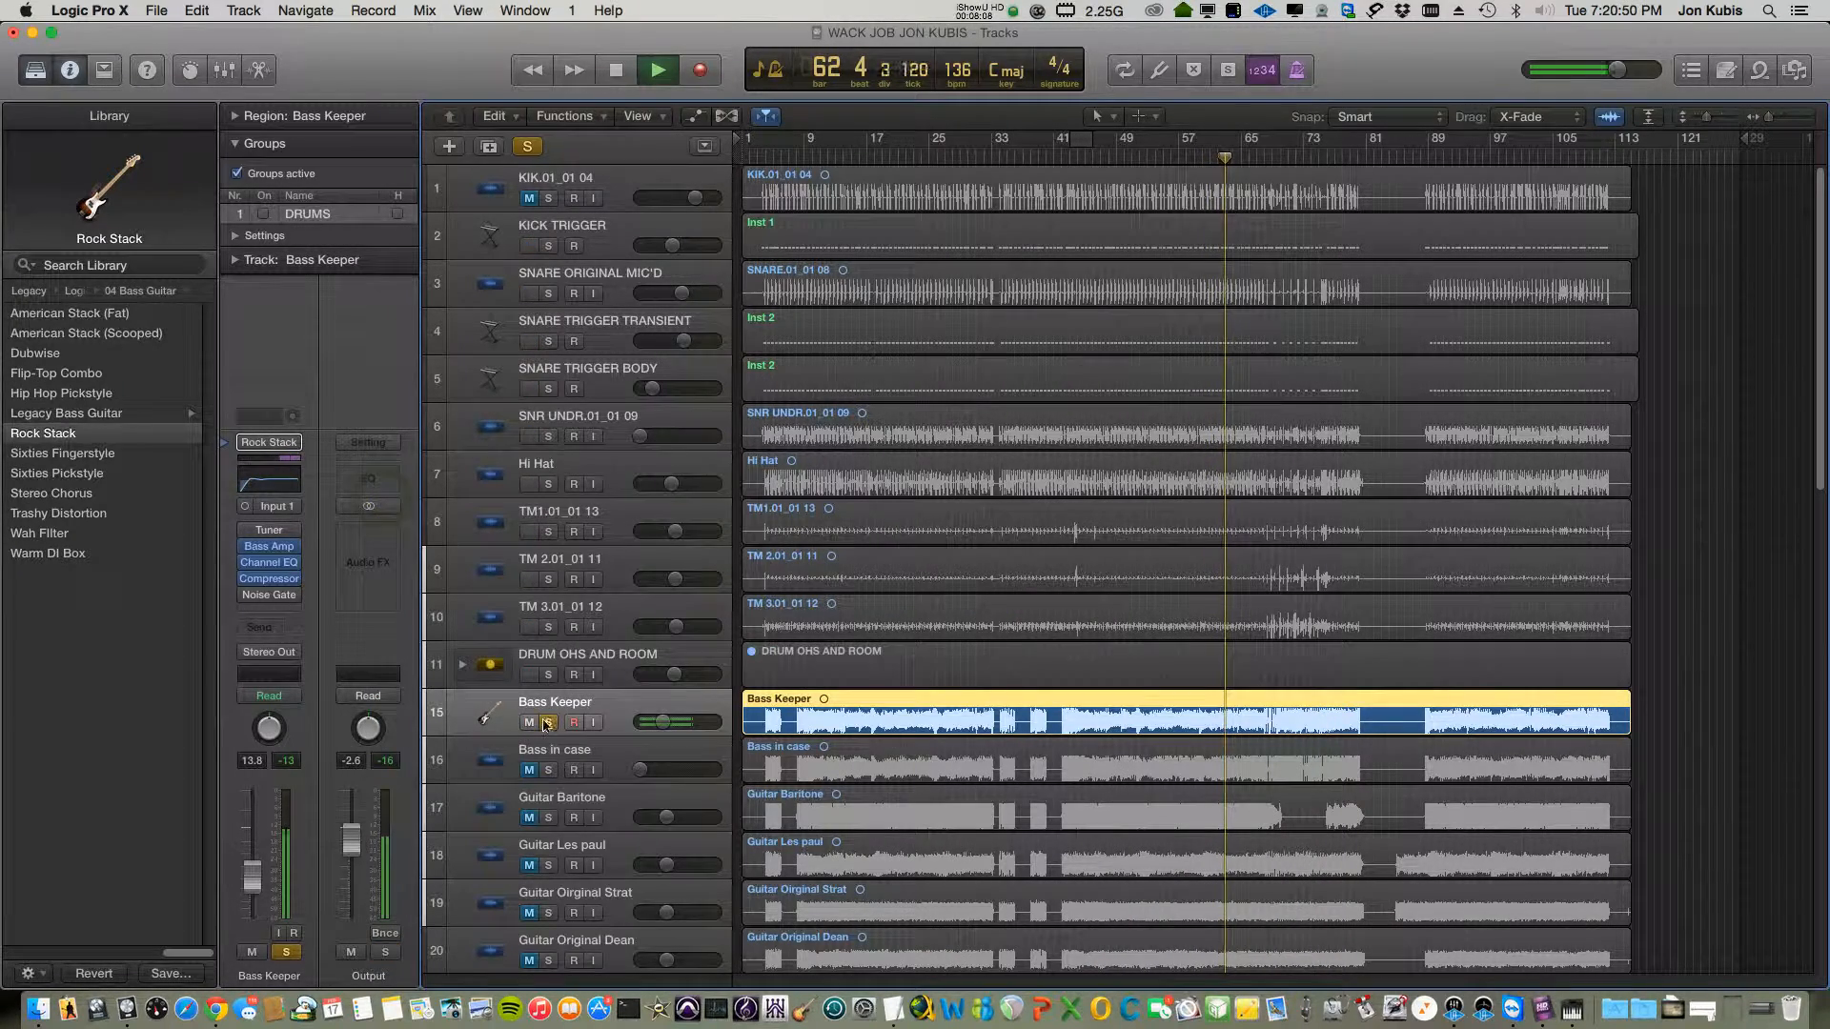
- Unsolo Bass Keeper and set its volume to -12.8 dB against the playing drums
click(549, 722)
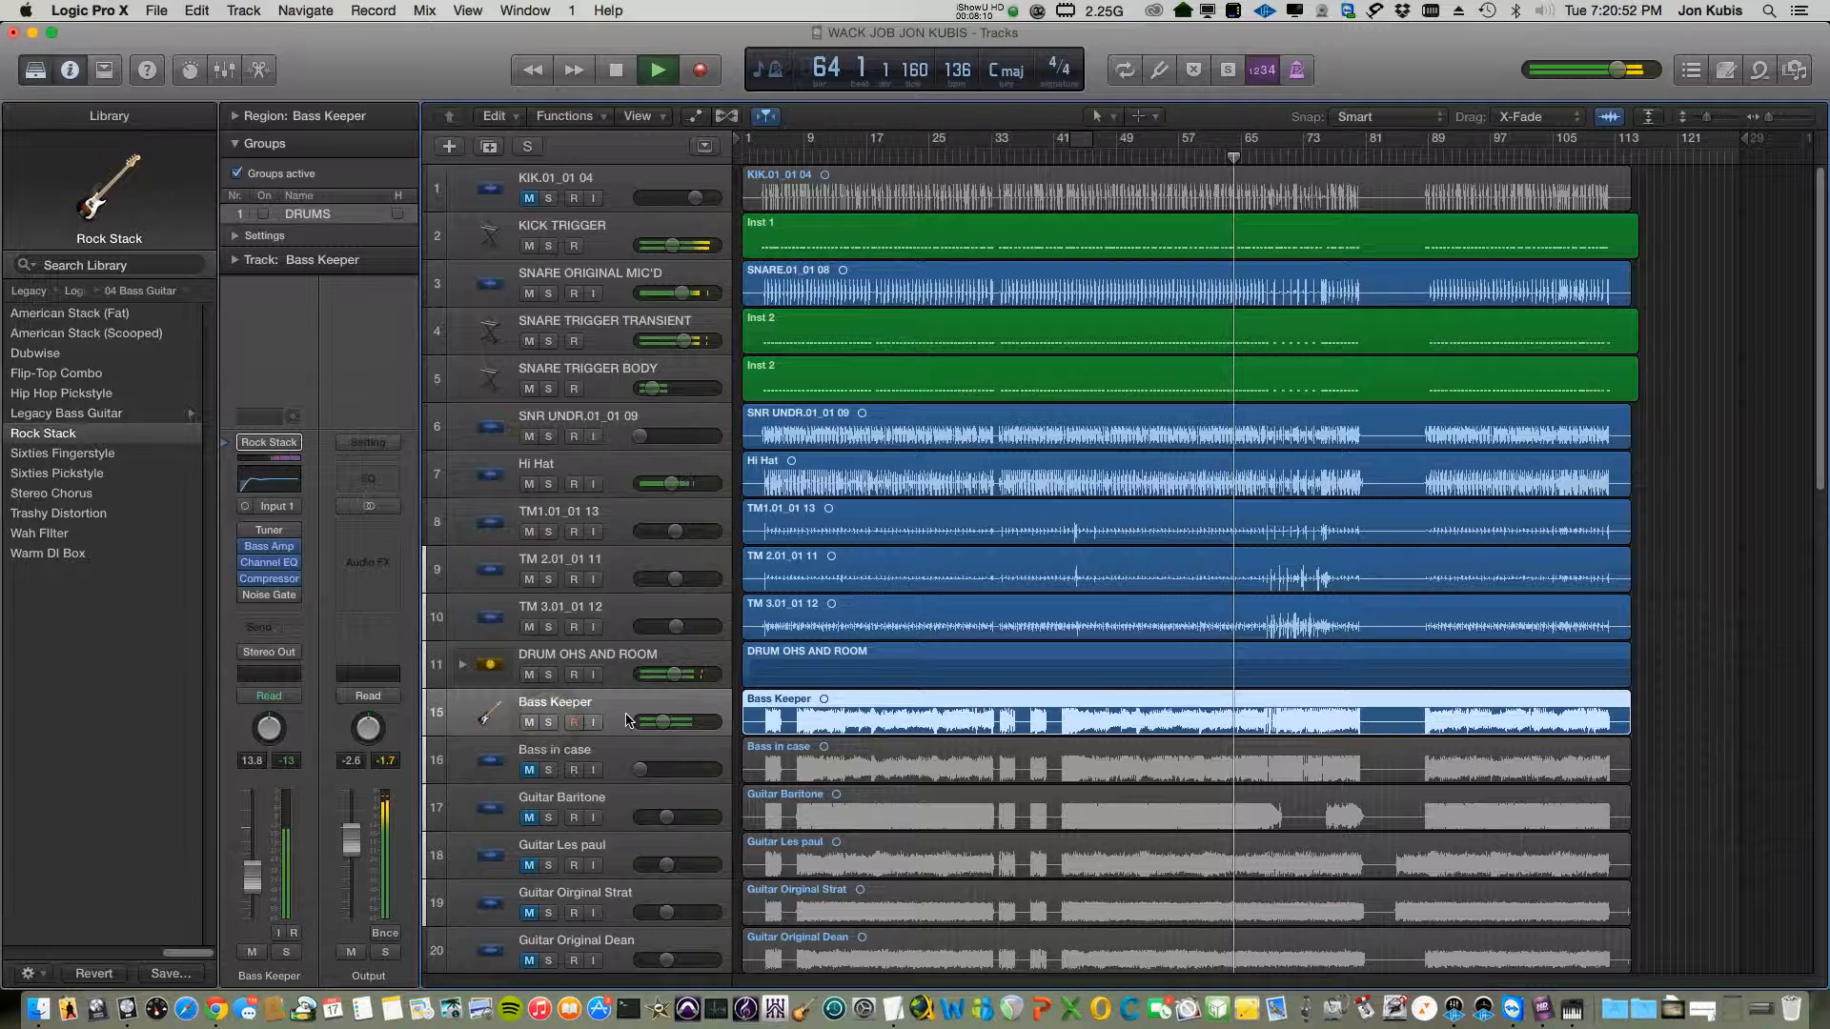
drag(661, 722, 666, 722)
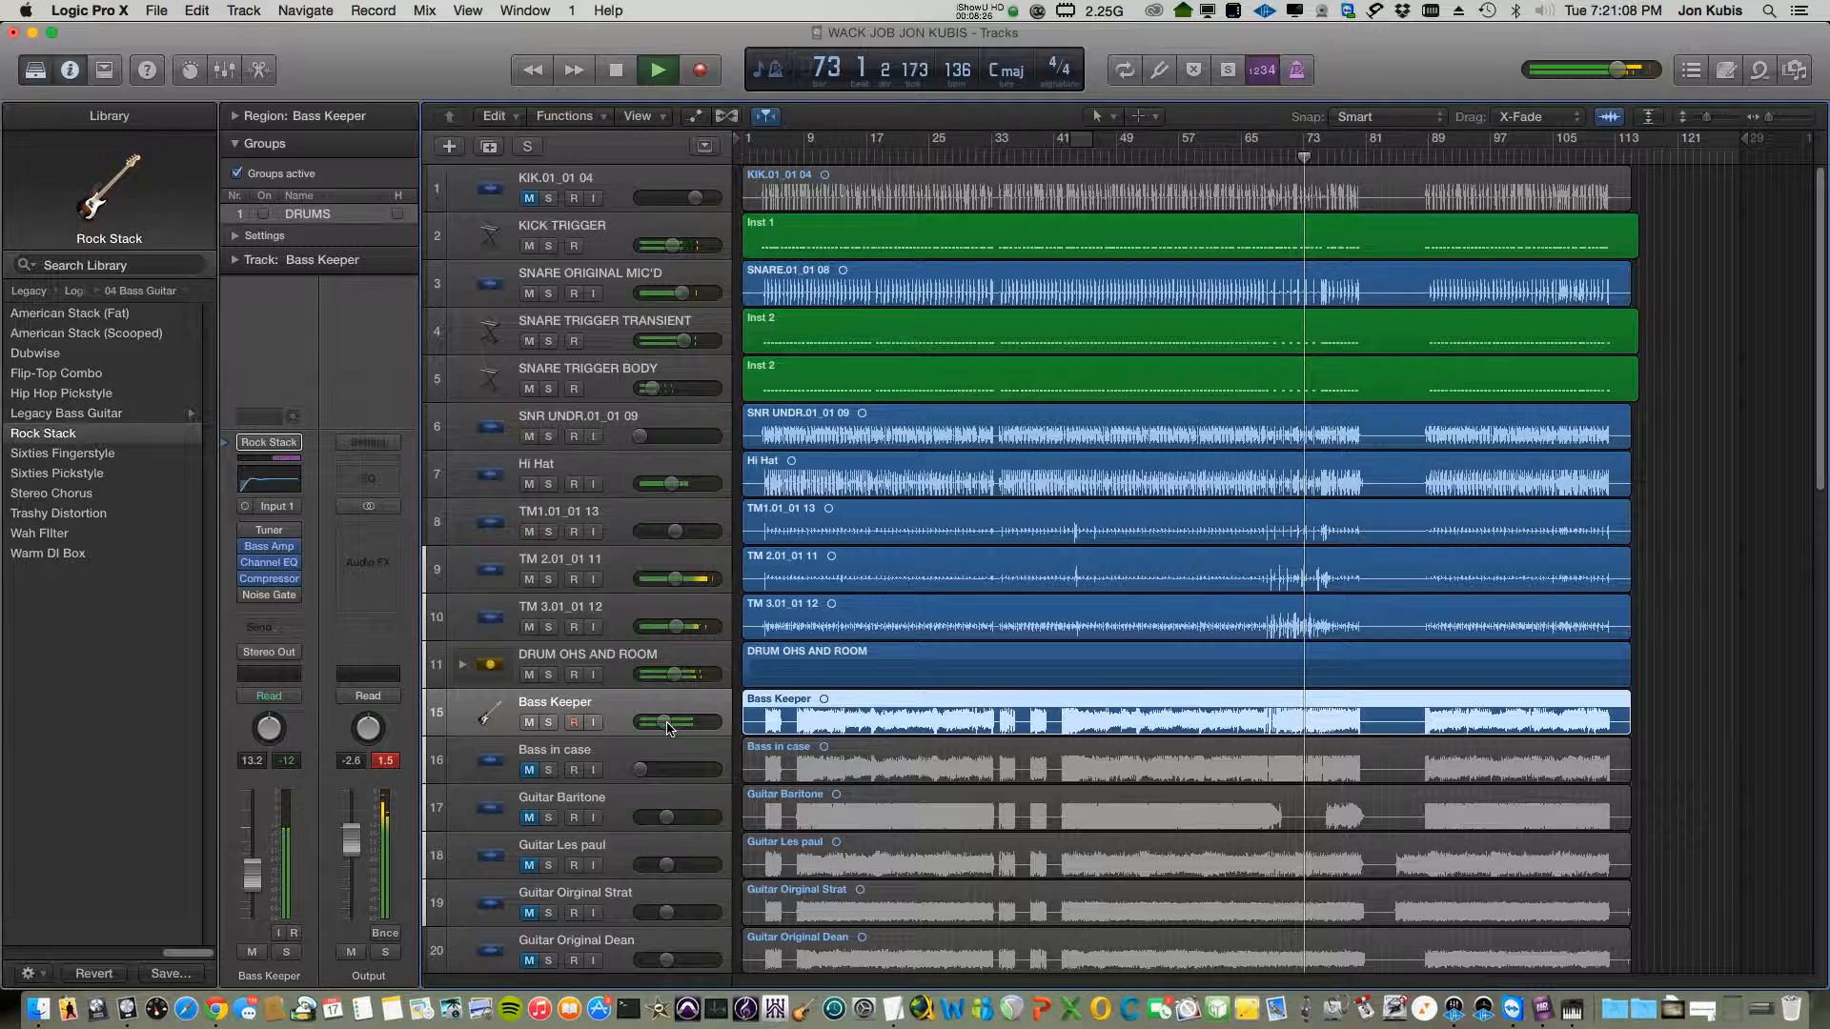
drag(666, 729, 670, 731)
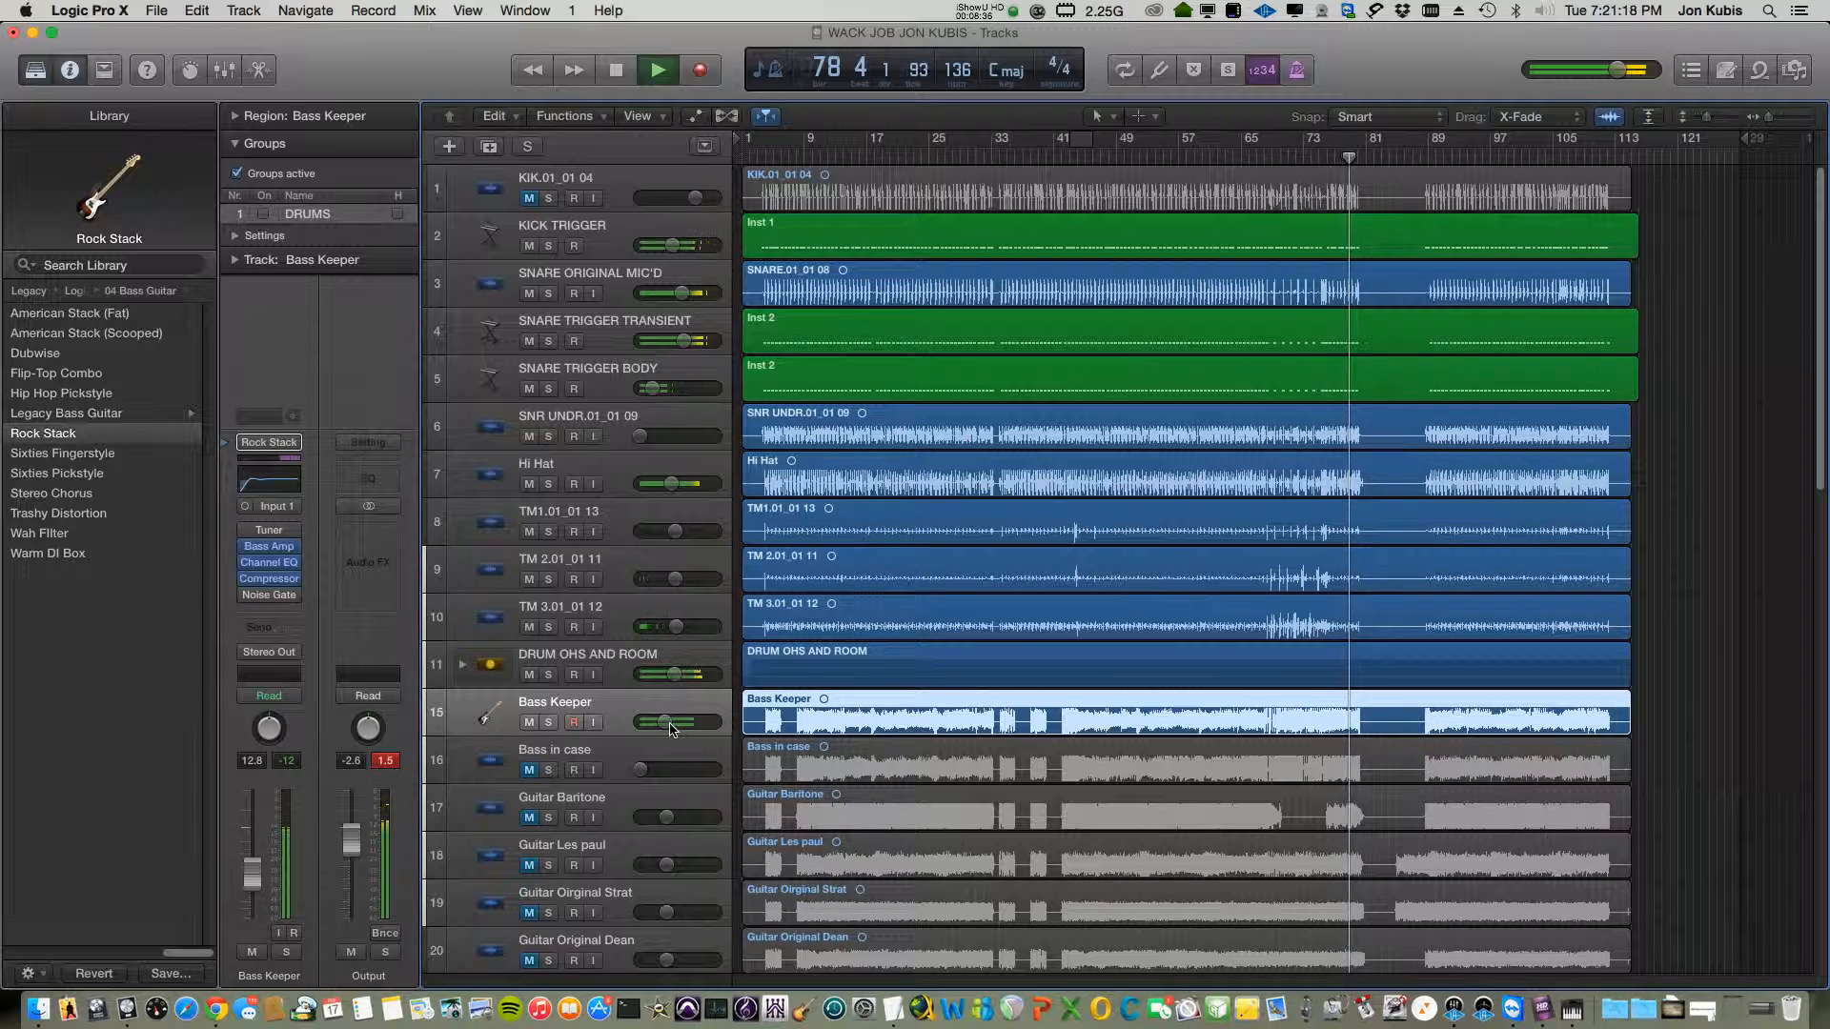
key(space)
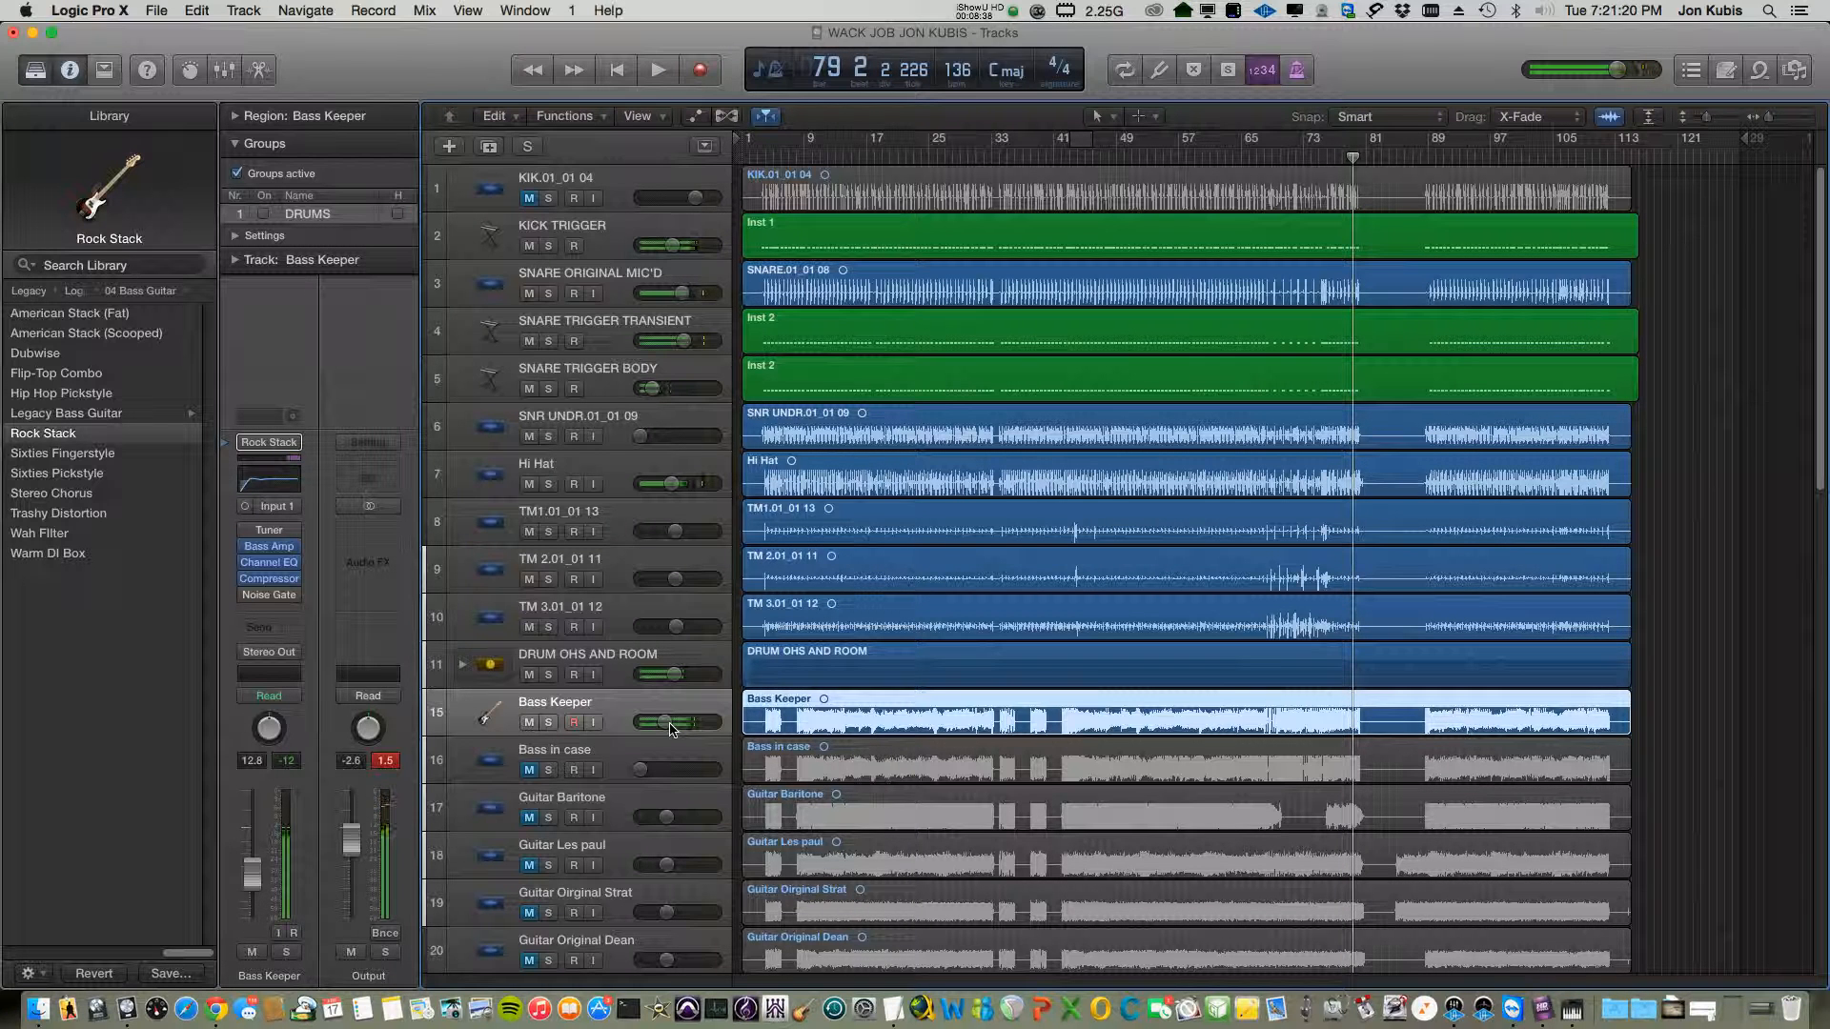